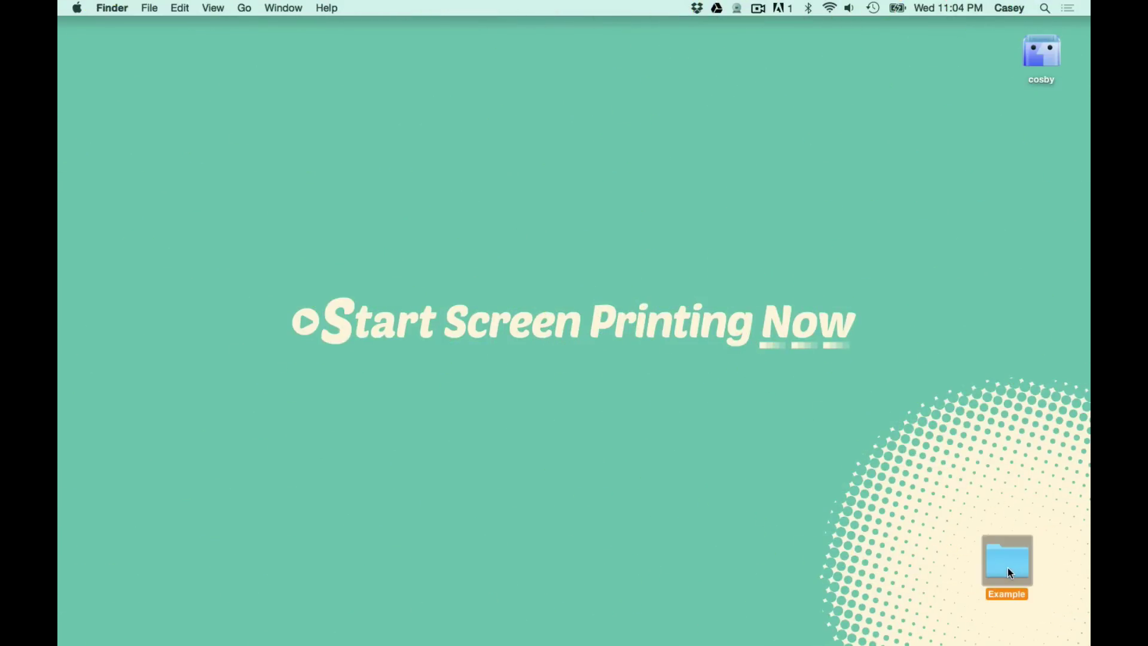
Step: Open the Example folder and launch example.ai in Illustrator
double_click(1006, 571)
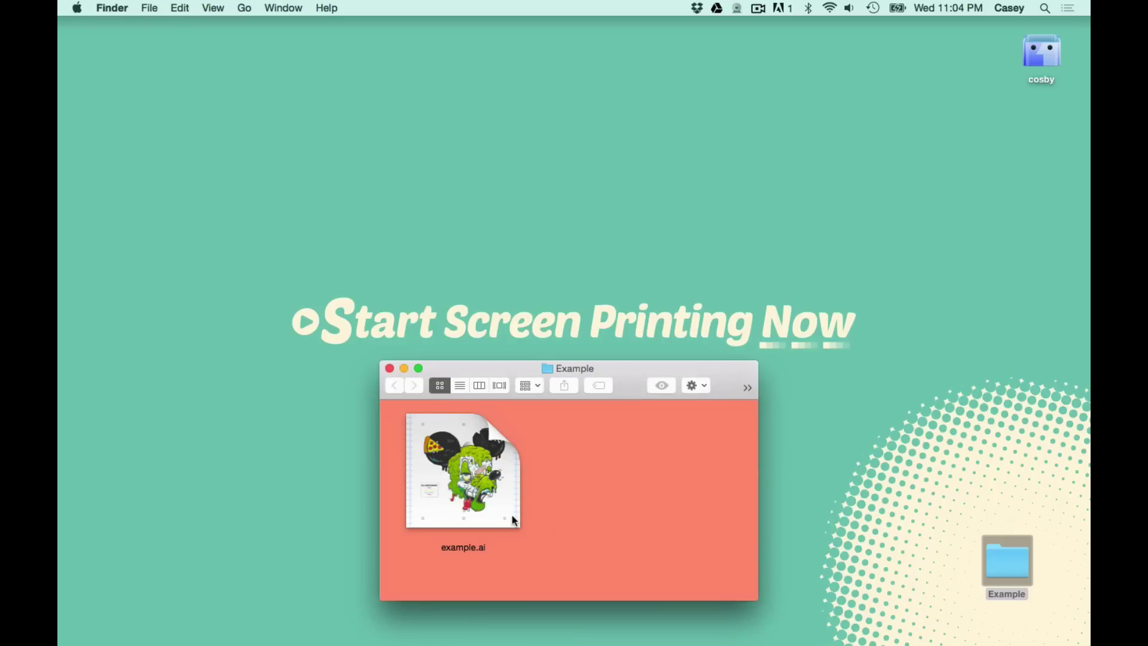
double_click(451, 504)
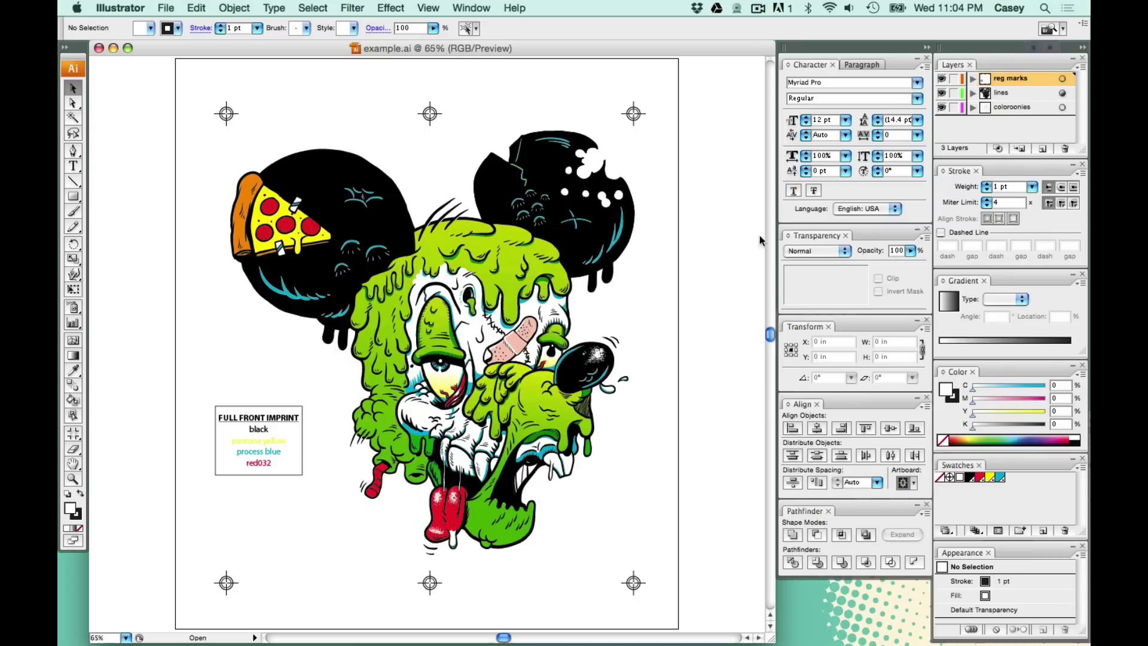
Step: Zoom in to inspect the mouse's face and the ink colour list, then zoom back out
key(z)
drag(215, 95, 639, 443)
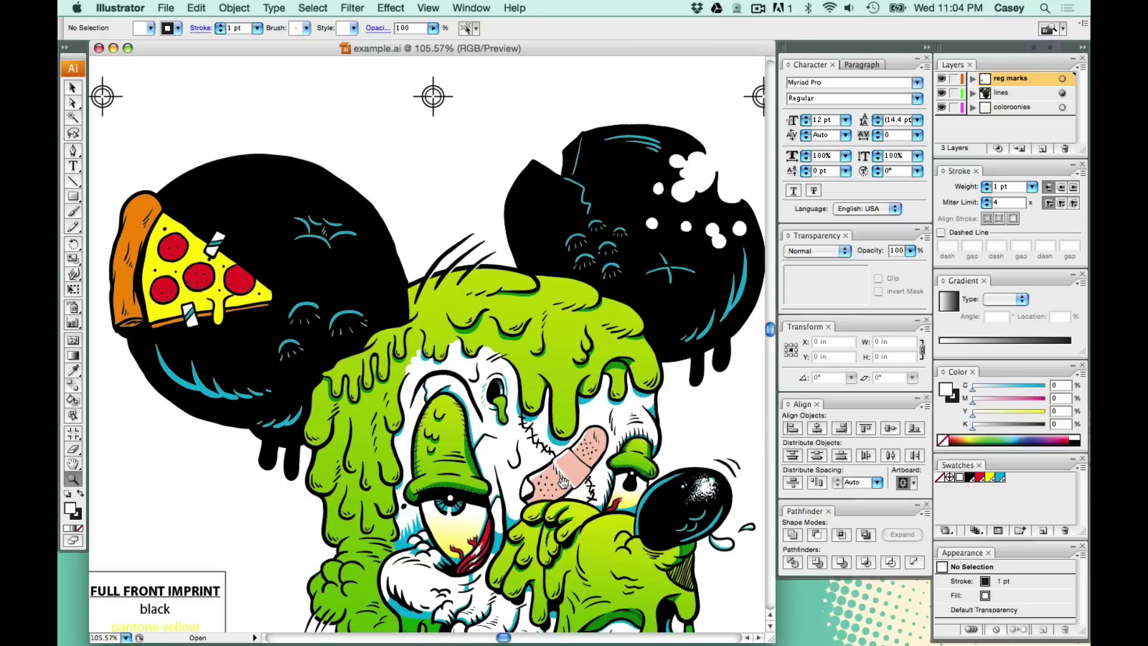
drag(563, 483, 550, 312)
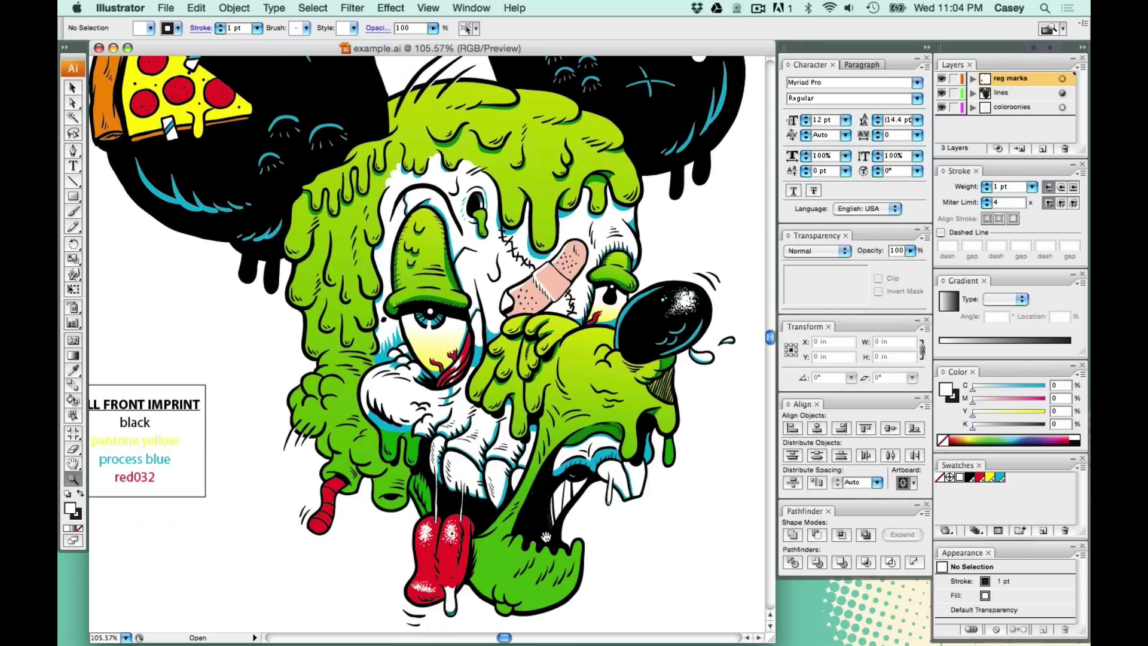
drag(546, 535, 554, 513)
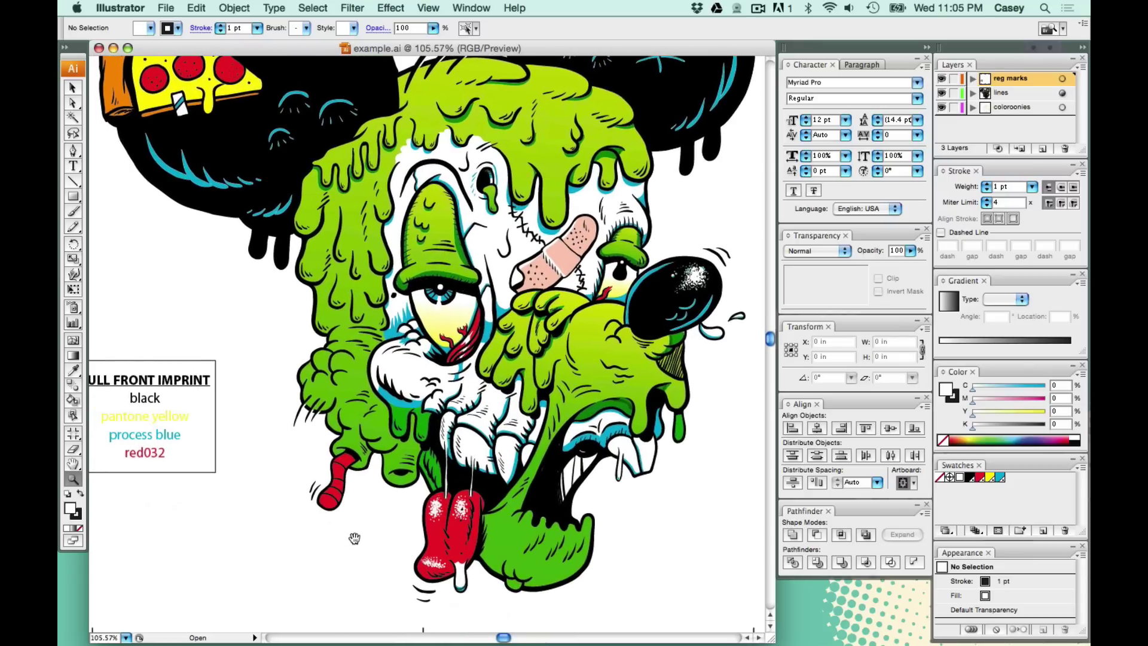
scroll(334, 523, left, 6)
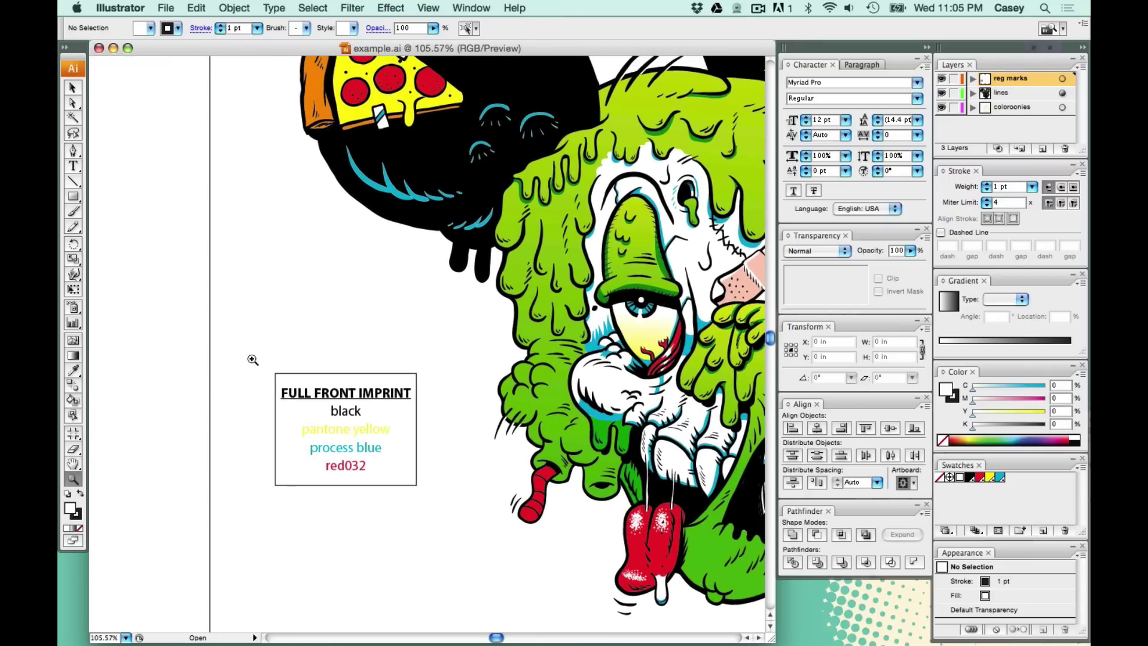
drag(252, 359, 461, 471)
scroll(463, 458, down, 1)
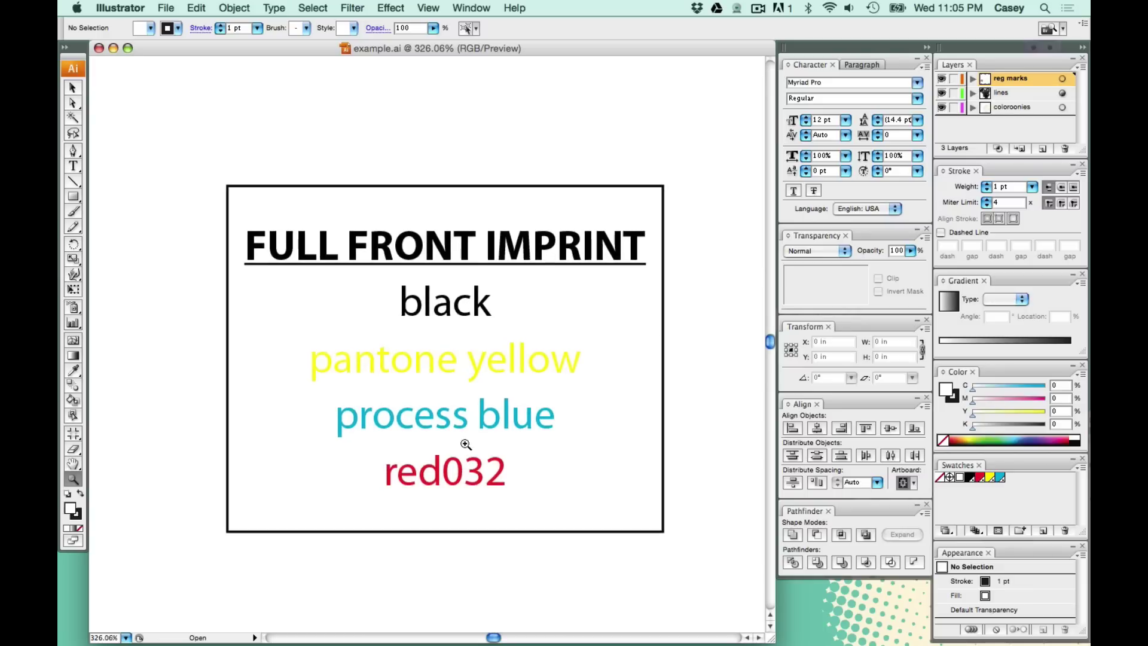
key(super+0)
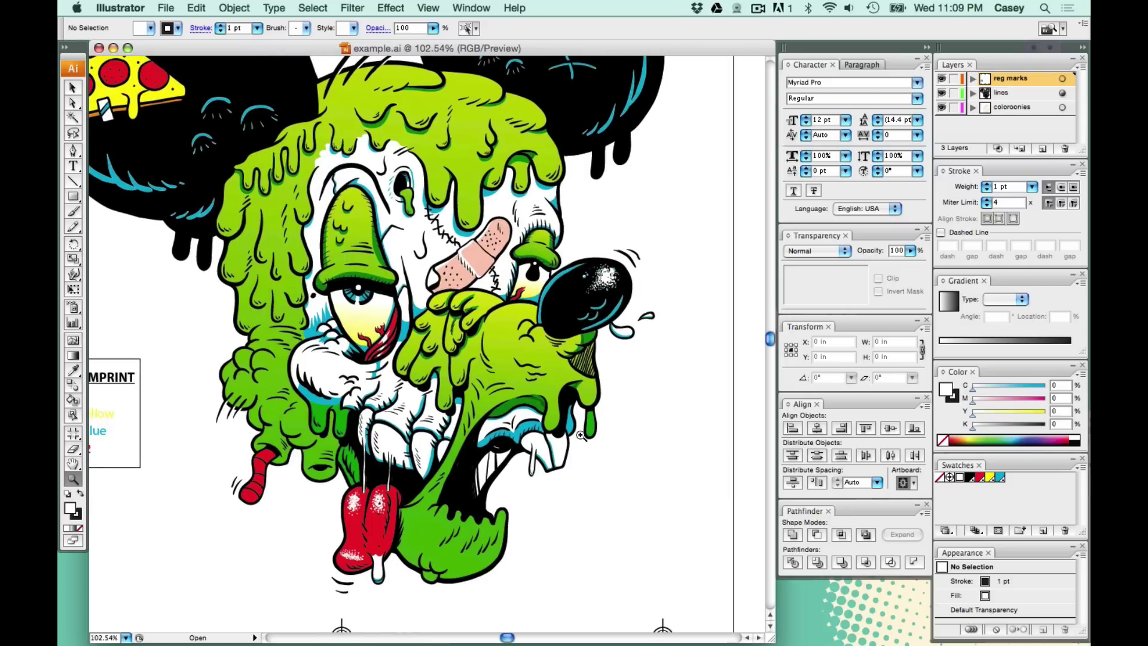
Step: Move the blue Multiply shape off the jaw so it sits beside the head
key(a)
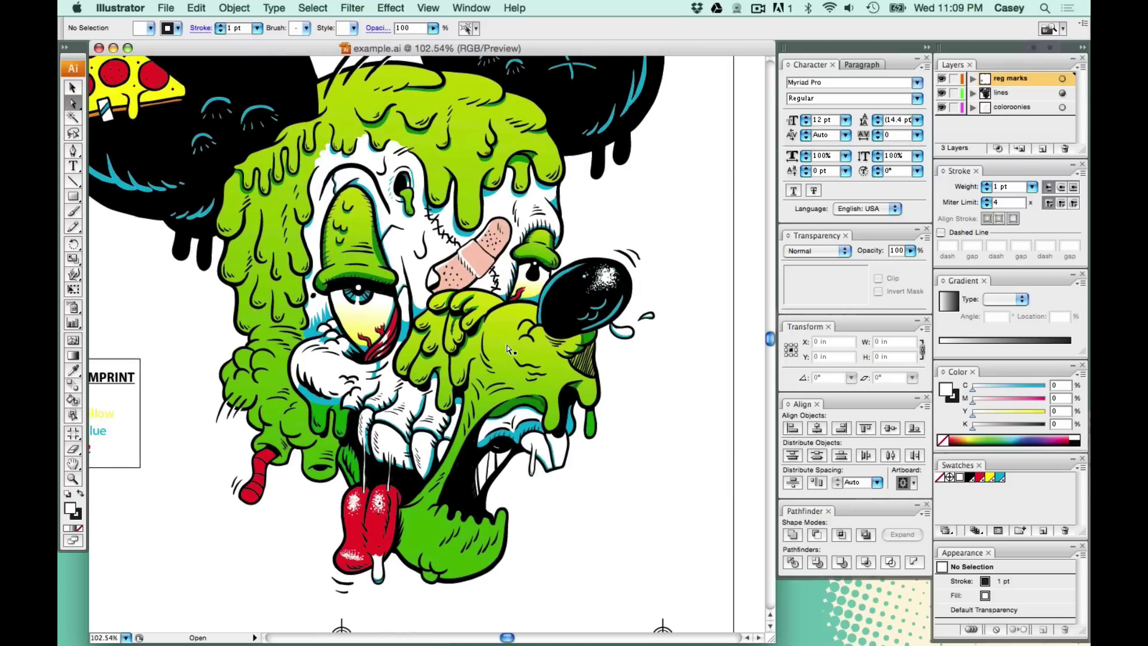
click(675, 369)
scroll(604, 419, right, 4)
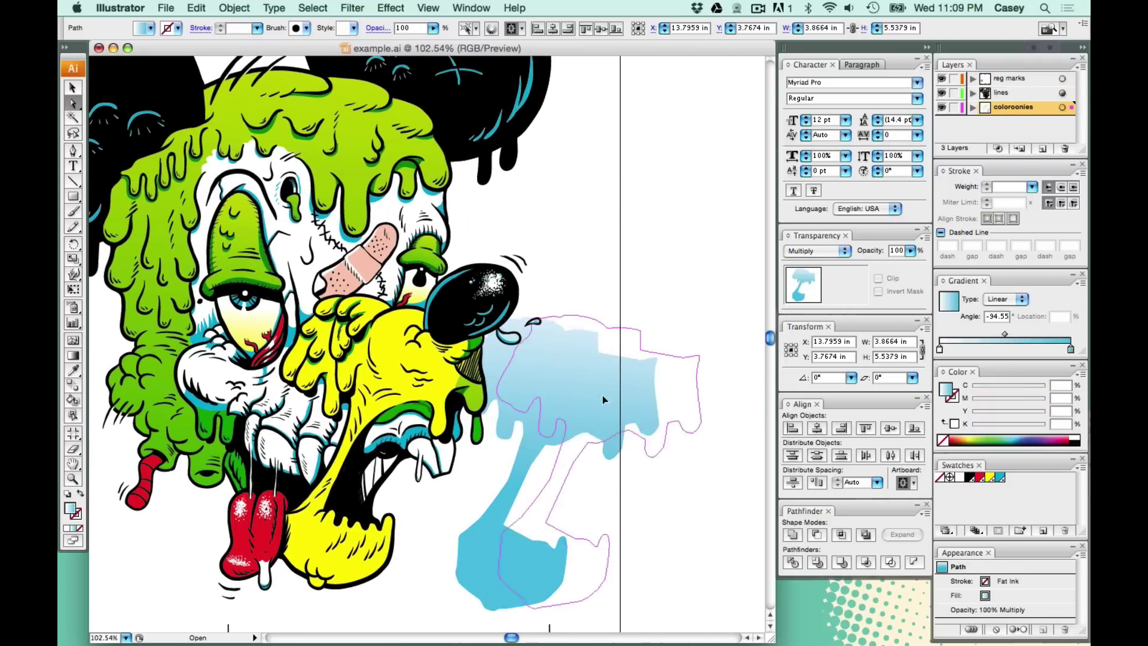
drag(601, 395, 602, 396)
key(super+shift+a)
scroll(418, 347, left, 3)
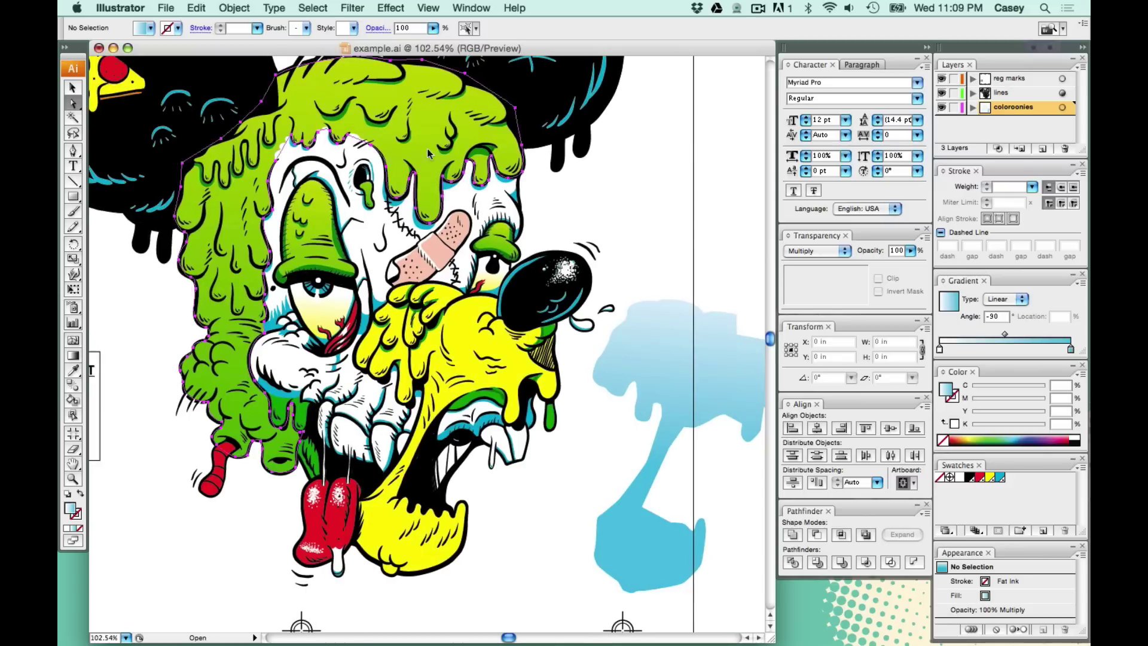
drag(428, 153, 664, 221)
key(super+shift+a)
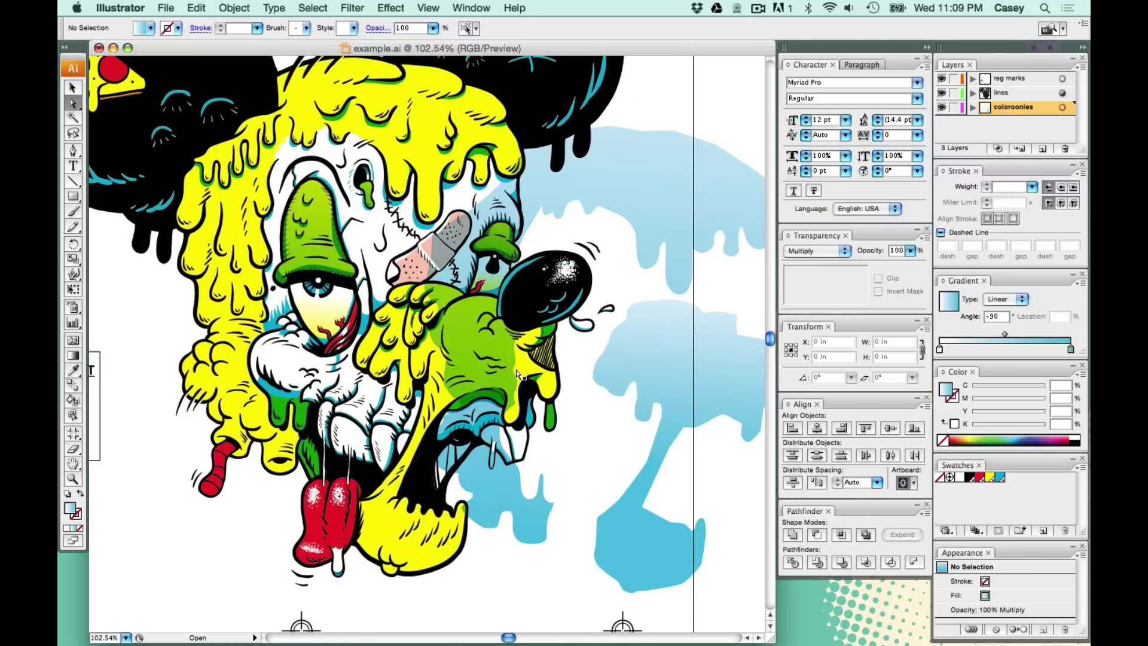
drag(518, 374, 281, 308)
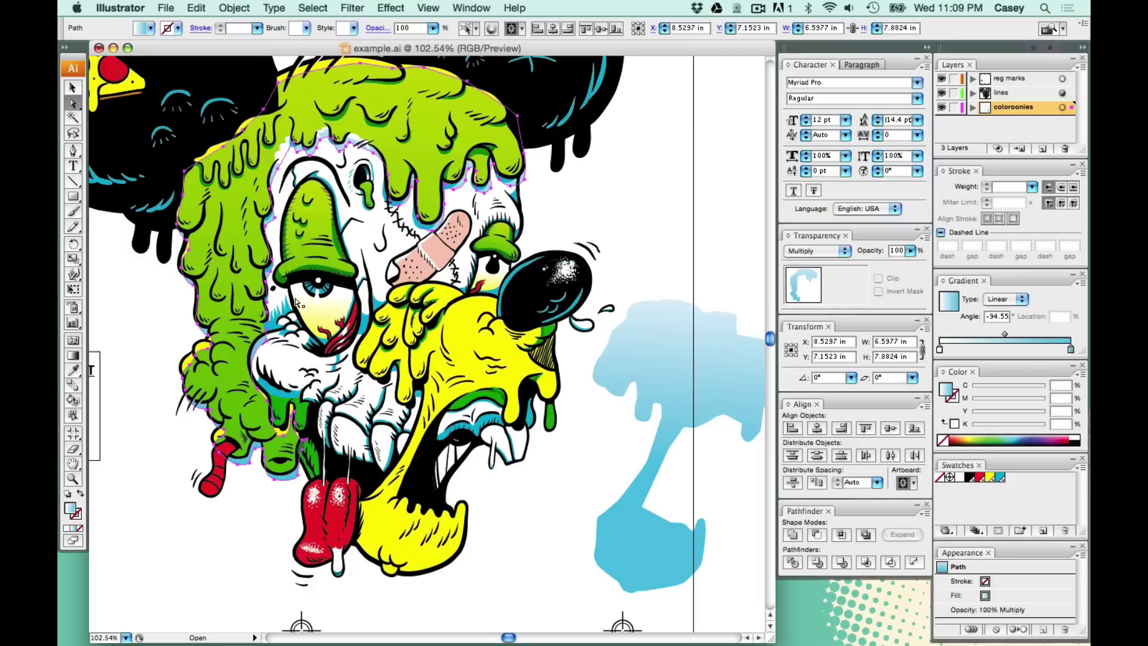
Step: Confirm the light-blue shape keeps Multiply blending and a PROCESS BLUE gradient start stop
click(682, 355)
click(823, 251)
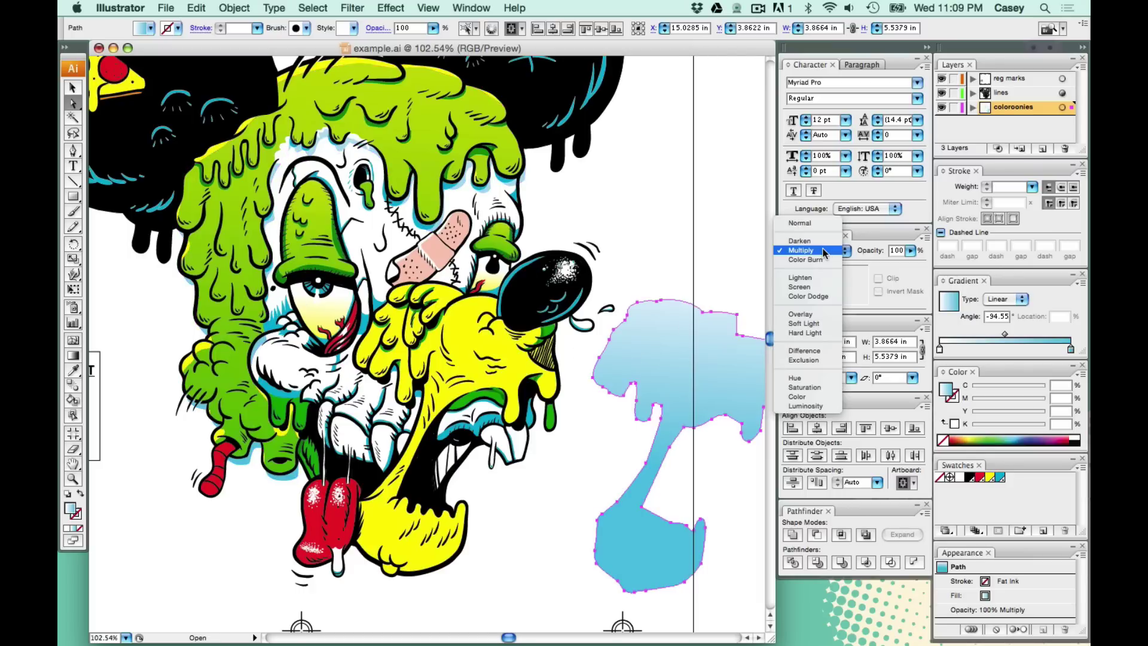
click(822, 251)
click(1070, 350)
click(940, 350)
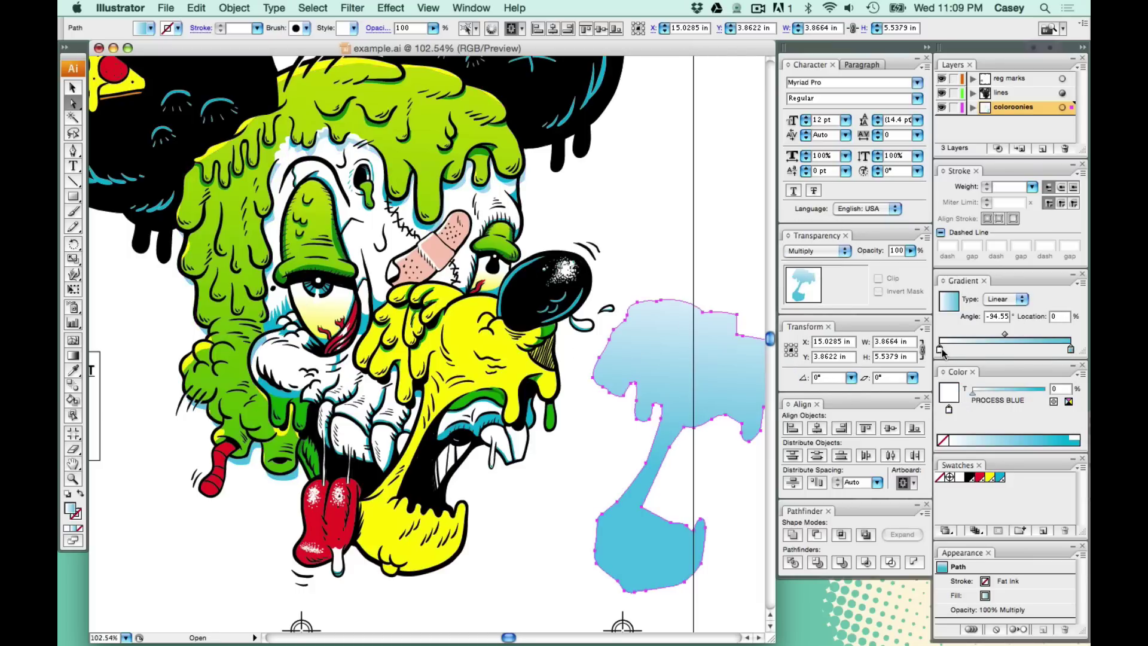
click(689, 266)
Step: Zoom in on the pizza slice with Direct Selection active
key(z)
scroll(463, 238, up, 5)
scroll(464, 238, left, 10)
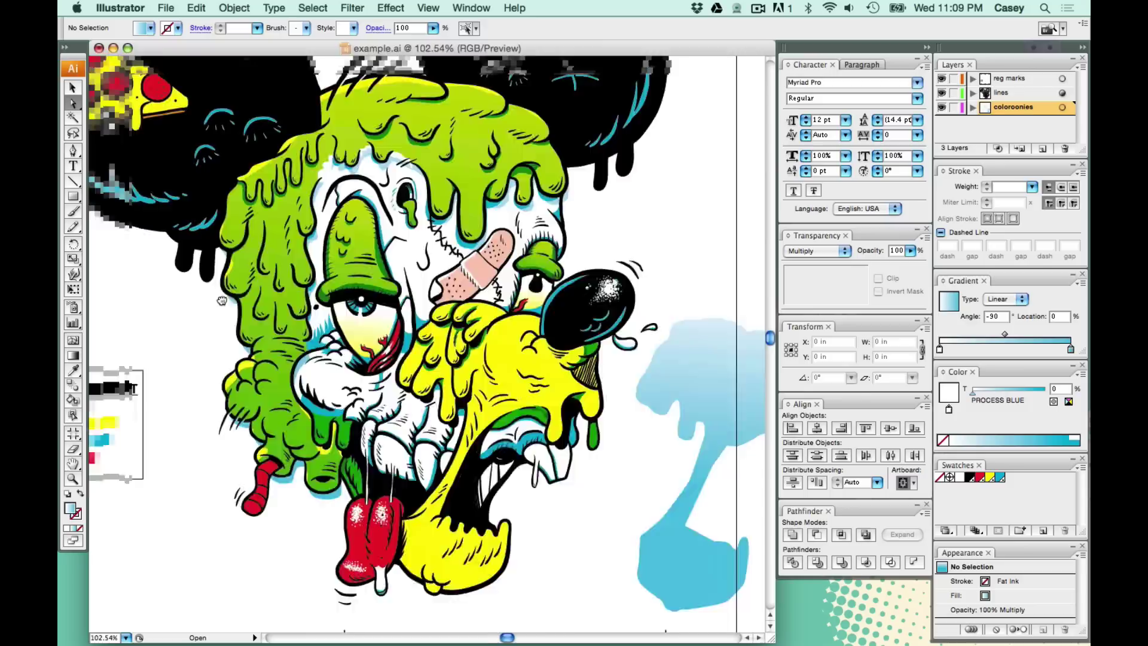
click(463, 238)
key(a)
scroll(336, 339, left, 3)
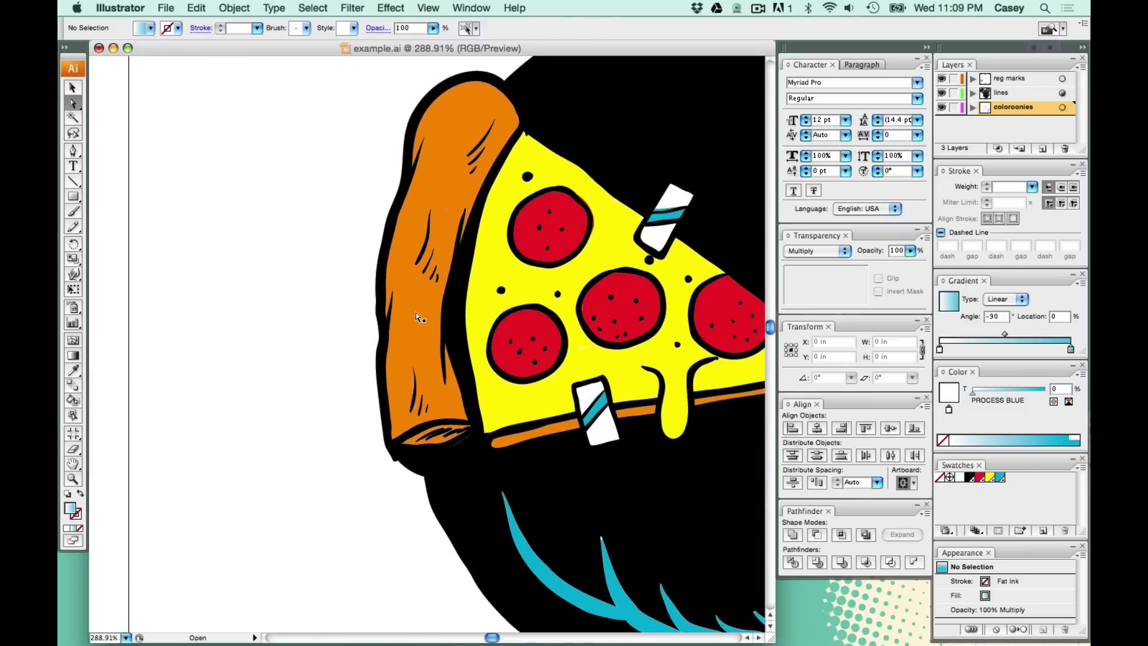
Step: Select a pizza path and confirm the RED 032 swatch is a Spot Color
click(336, 339)
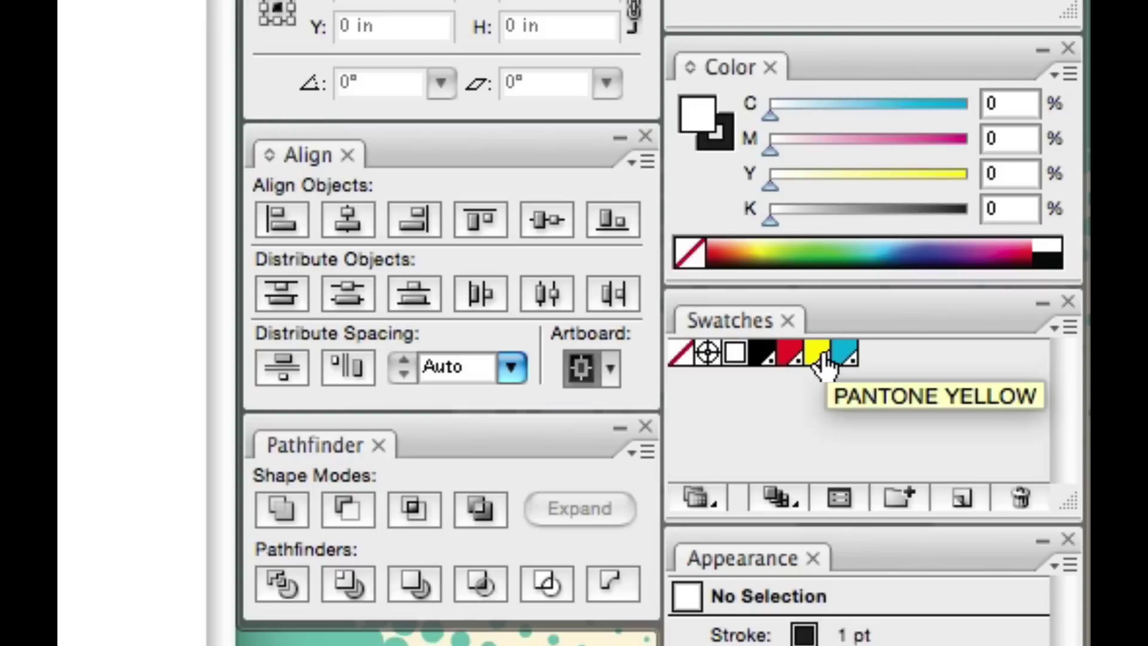
double_click(788, 376)
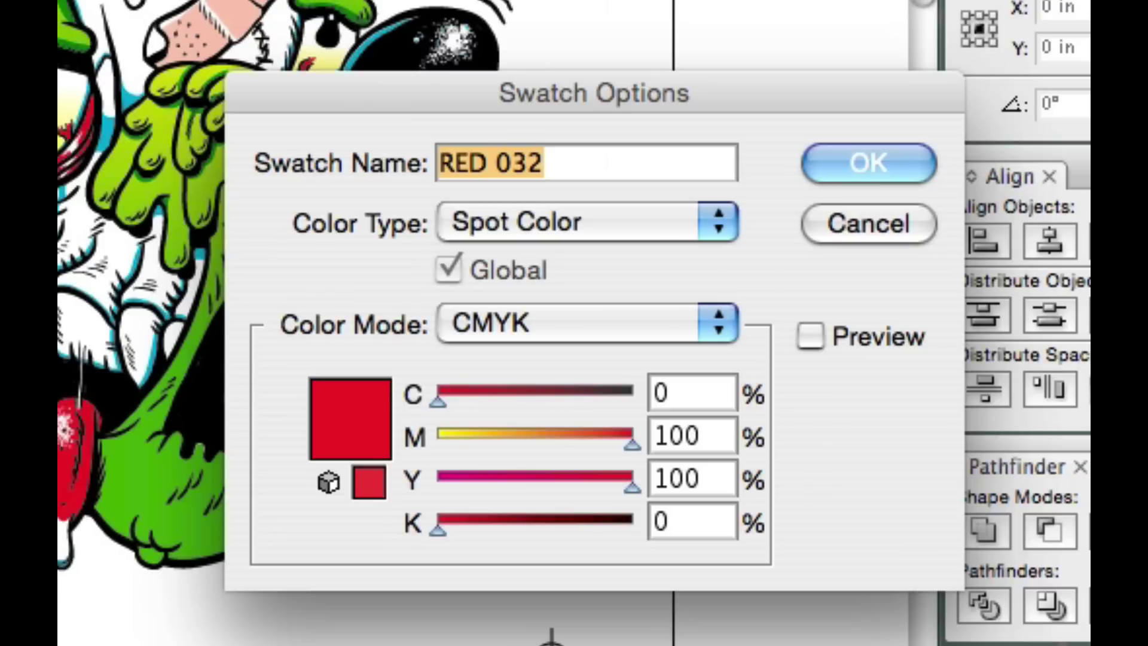
click(696, 226)
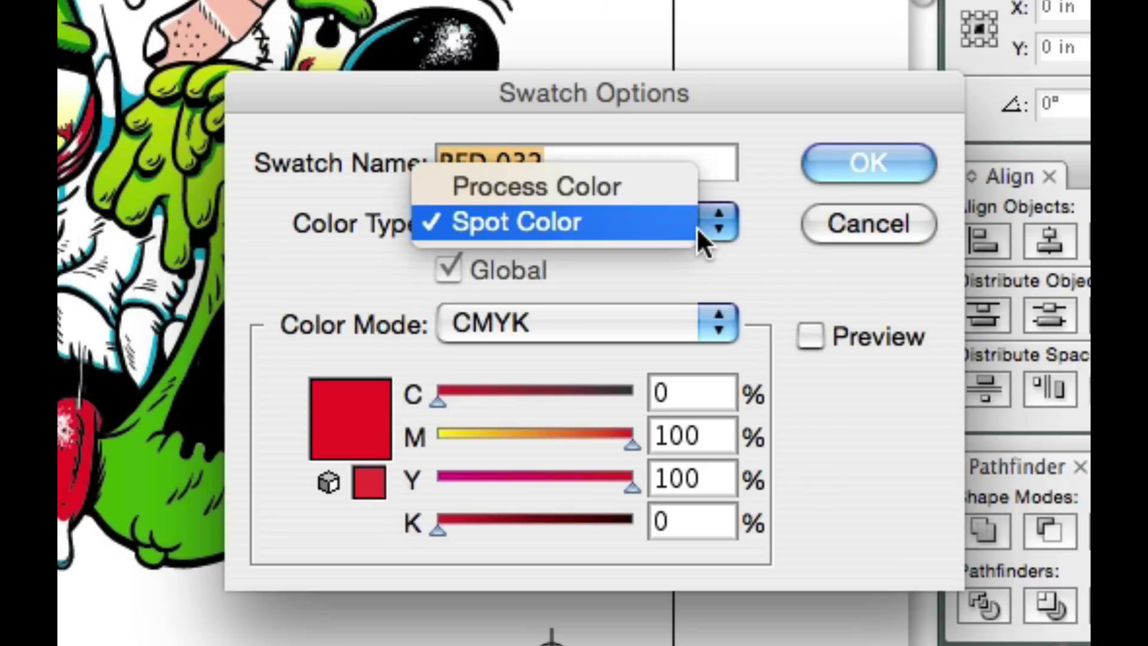
click(699, 227)
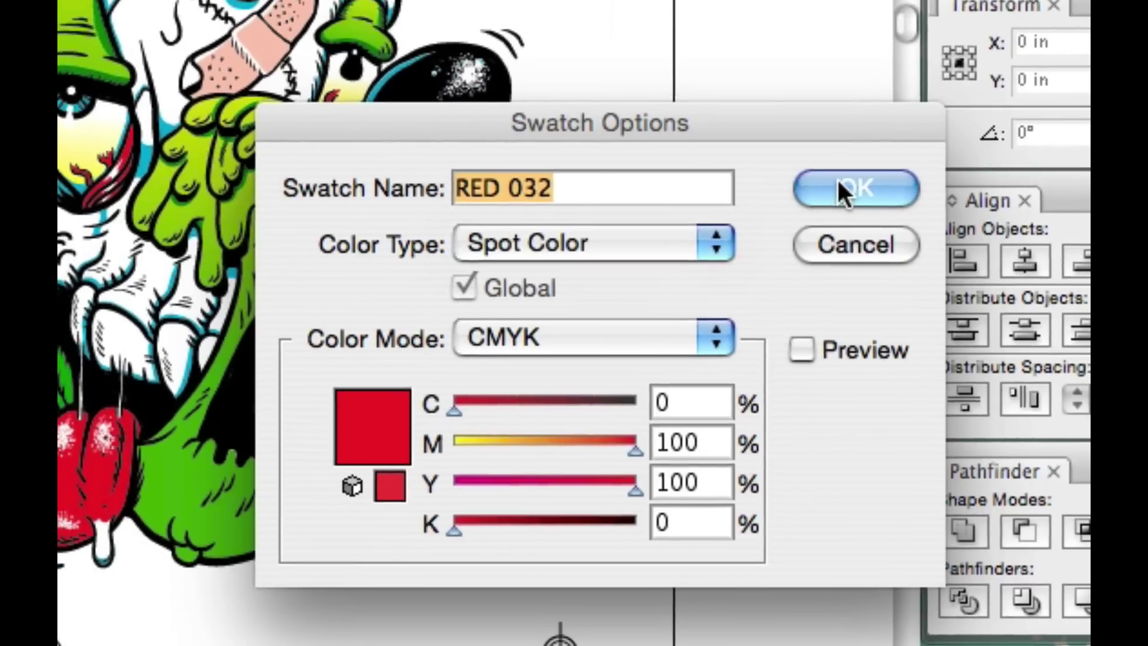
click(837, 177)
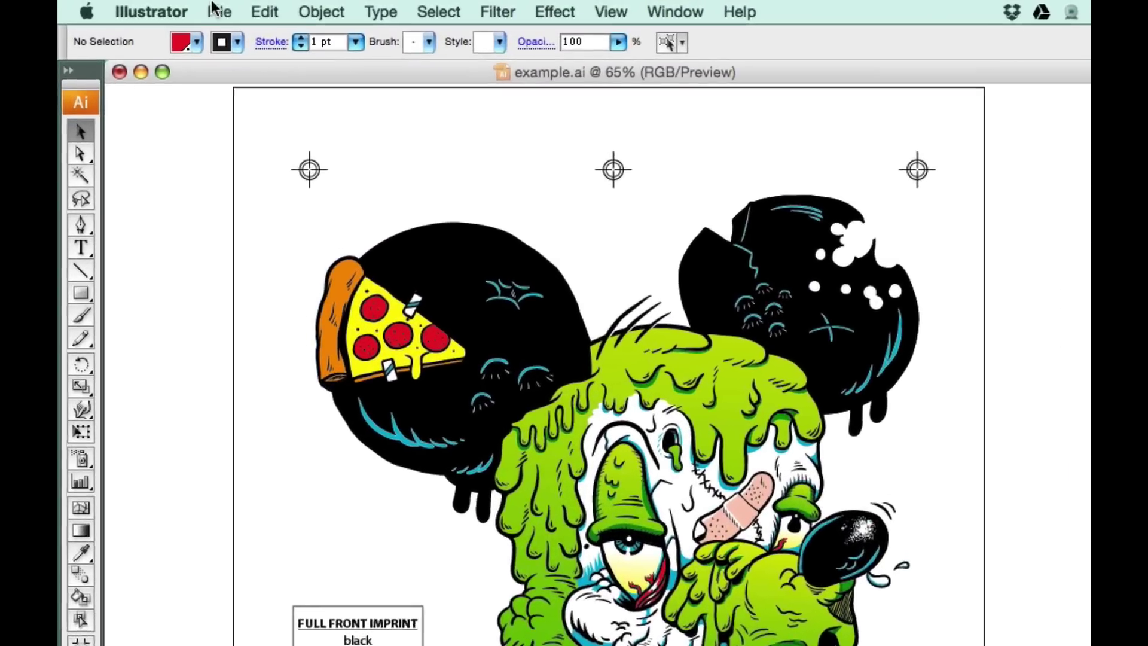
Step: In Print, choose Adobe PostScript File as the printer with a custom 15 x 17 in page size
click(164, 8)
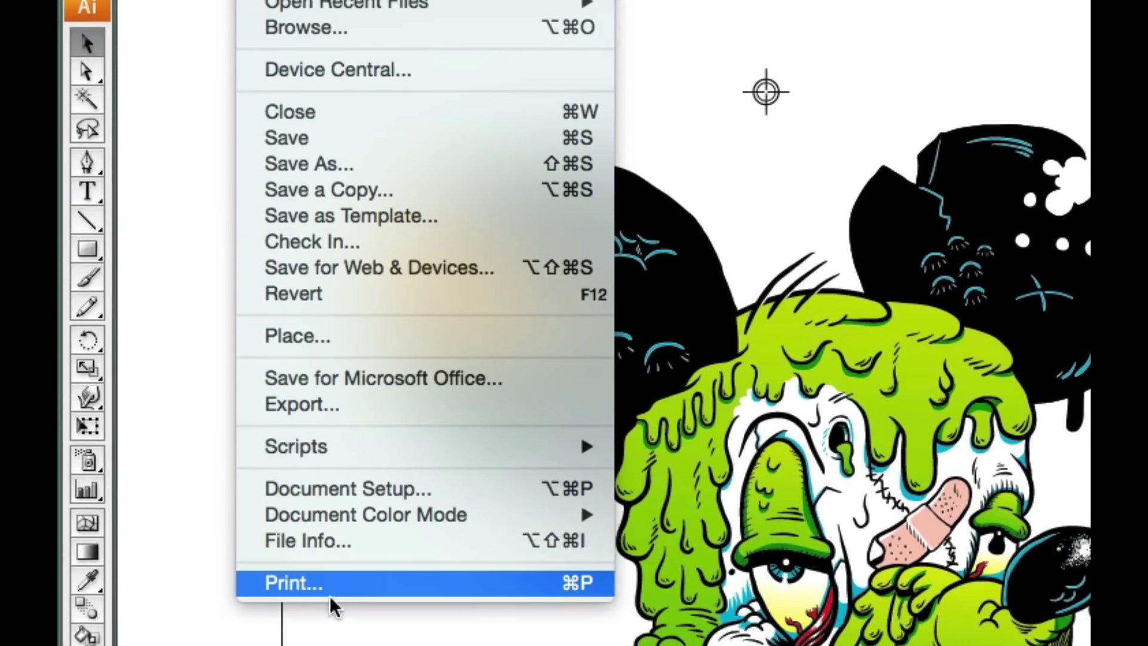
click(333, 595)
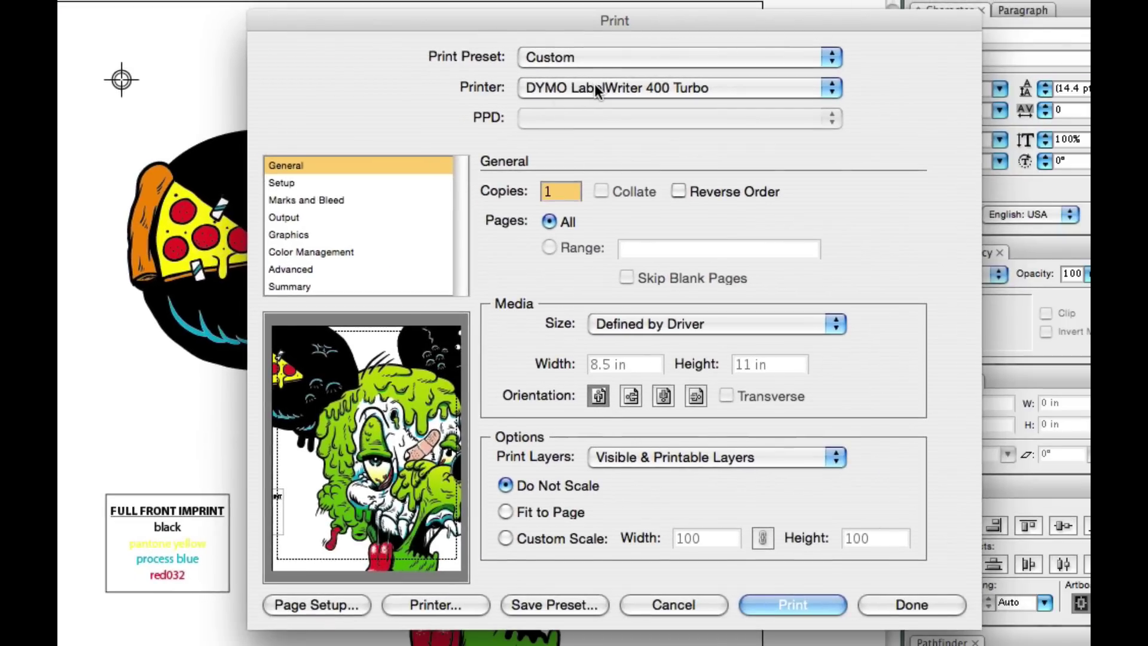
click(595, 84)
click(595, 76)
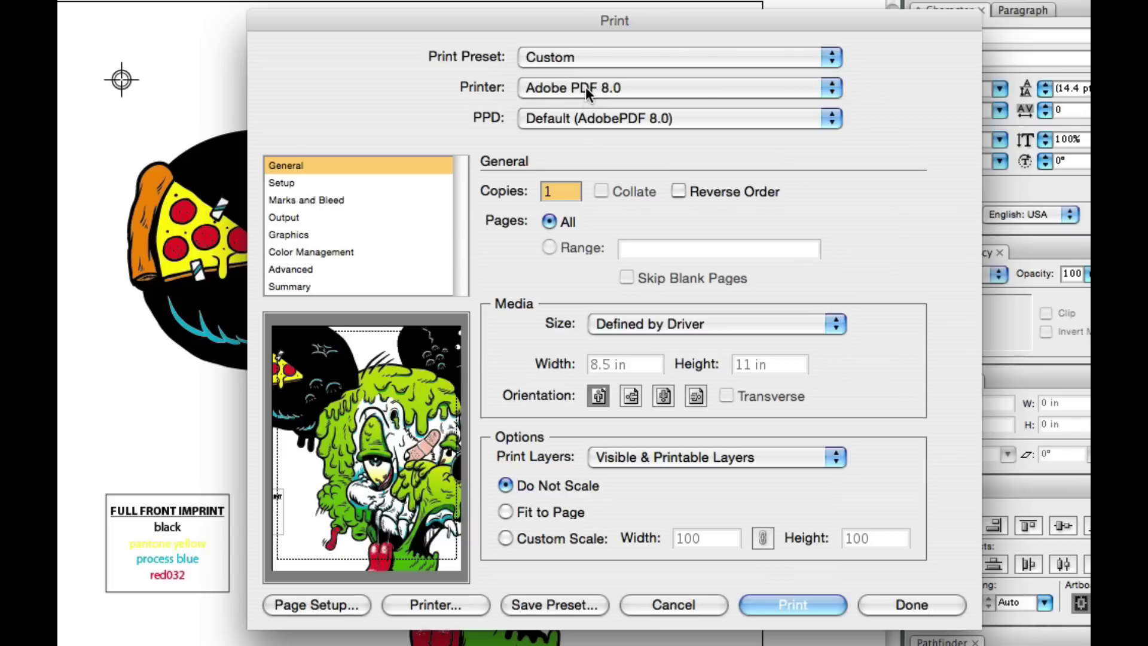
click(586, 87)
click(580, 63)
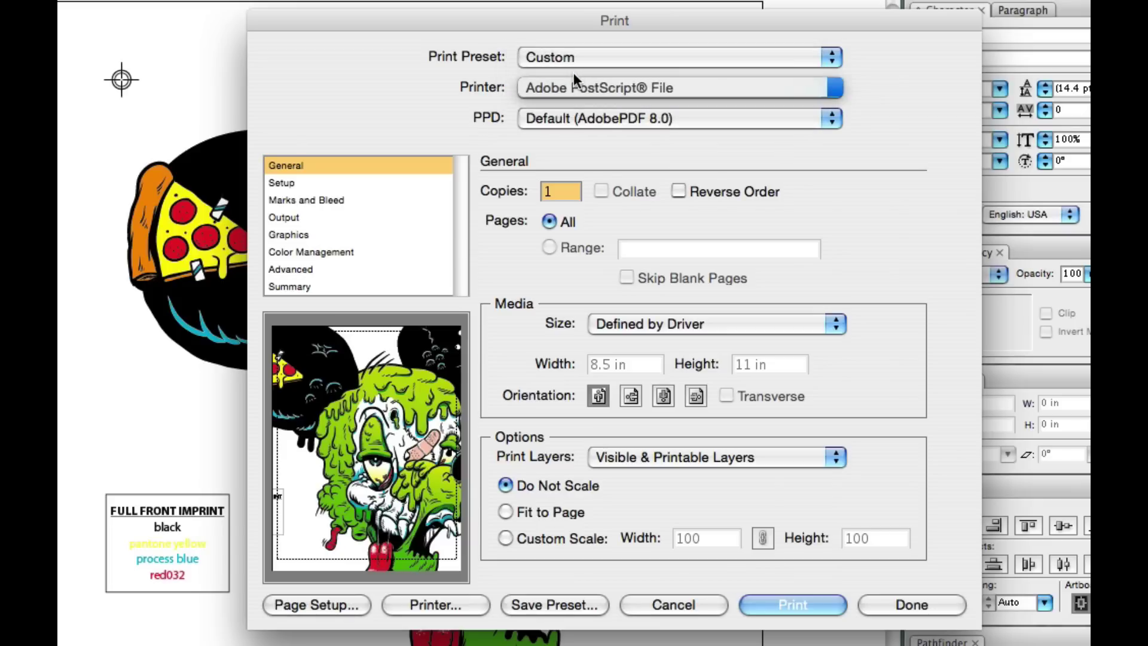
click(617, 323)
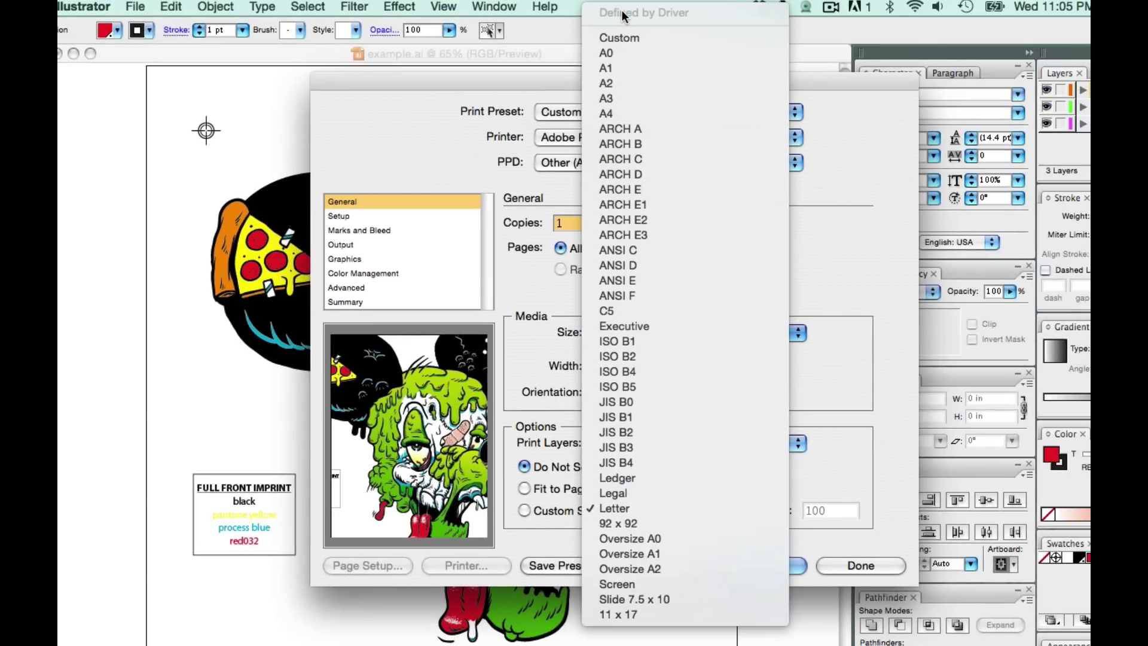
click(622, 36)
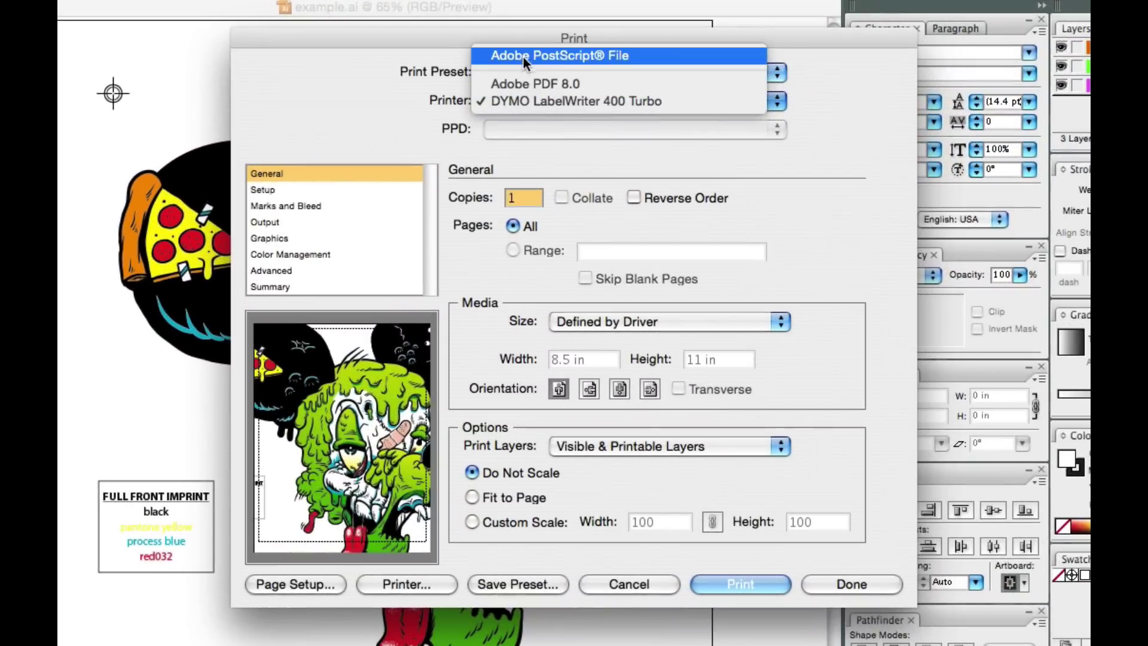
Step: Set the PPD to Other (AdobePDF 8.0) for the Adobe PostScript File printer
click(526, 55)
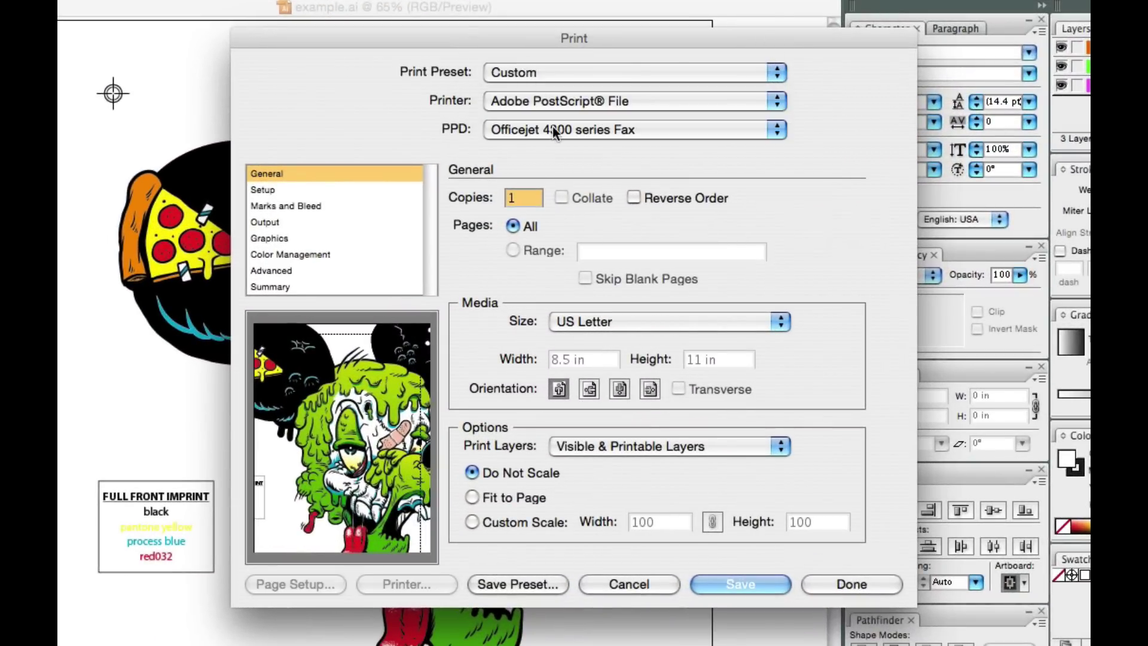
click(546, 130)
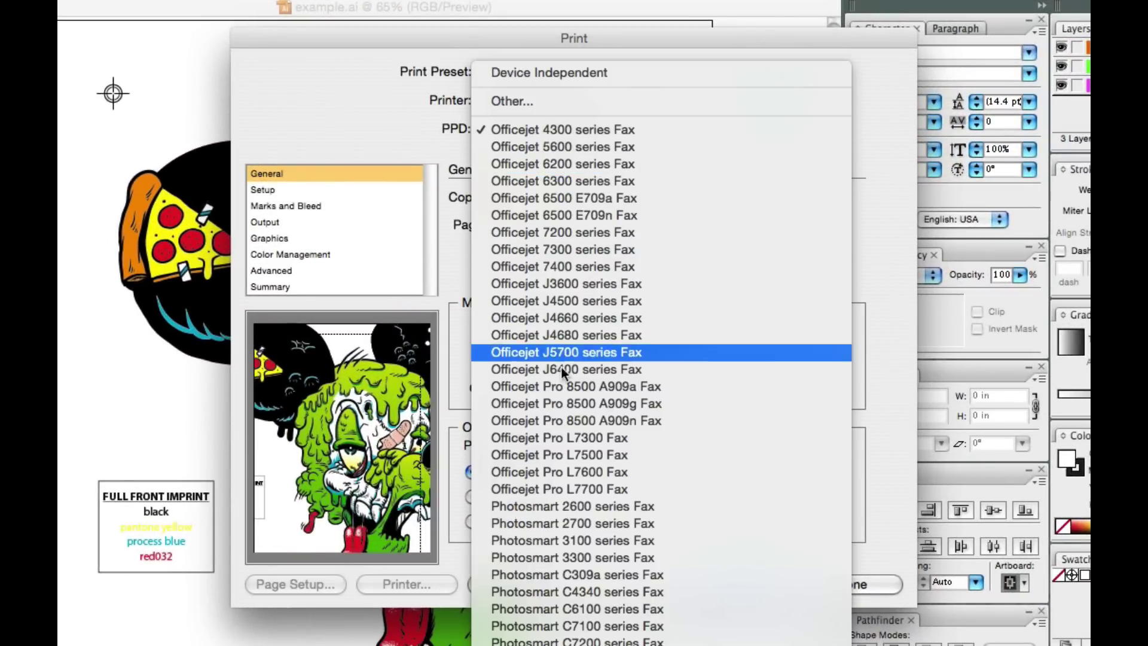
scroll(577, 634, down, 8)
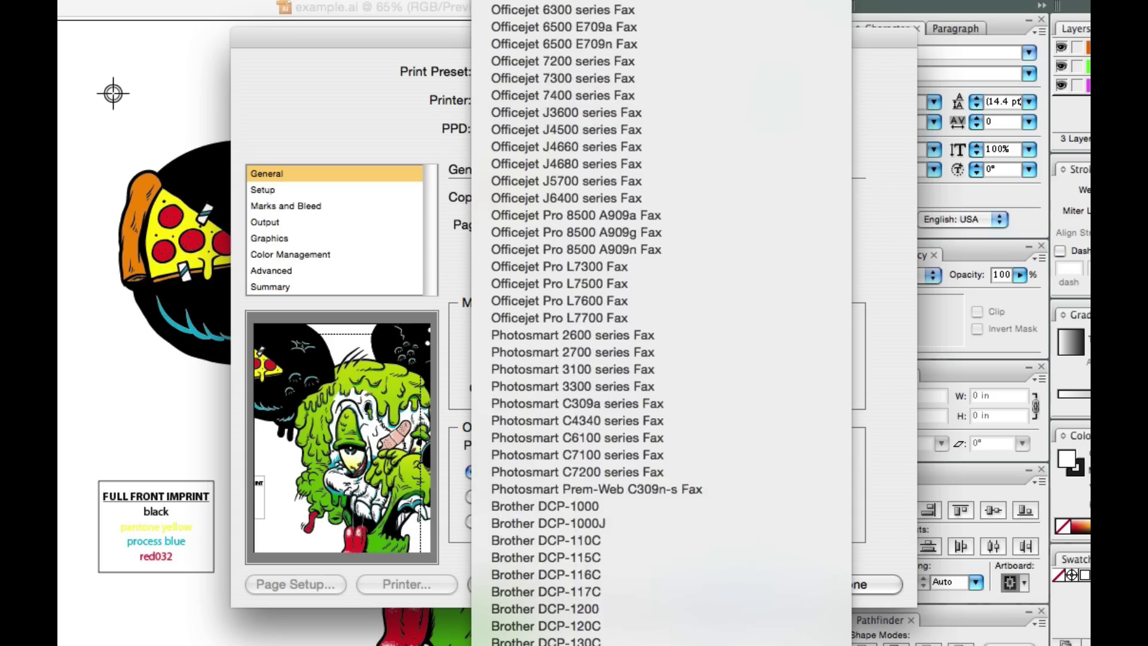
scroll(661, 323, down, 20)
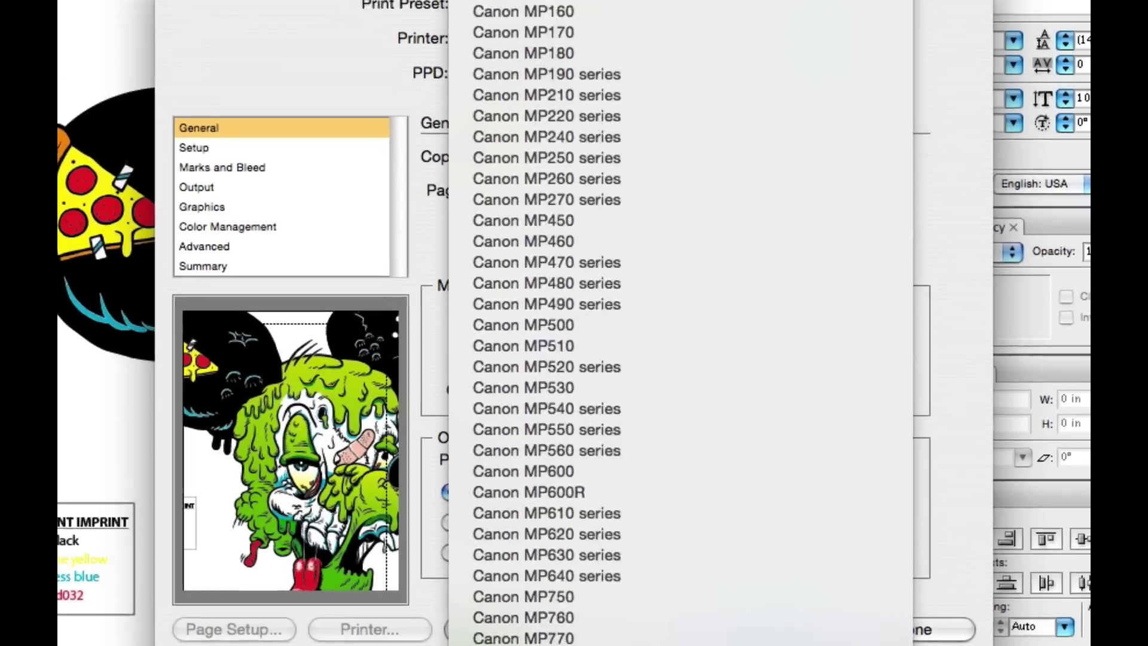
scroll(682, 323, down, 20)
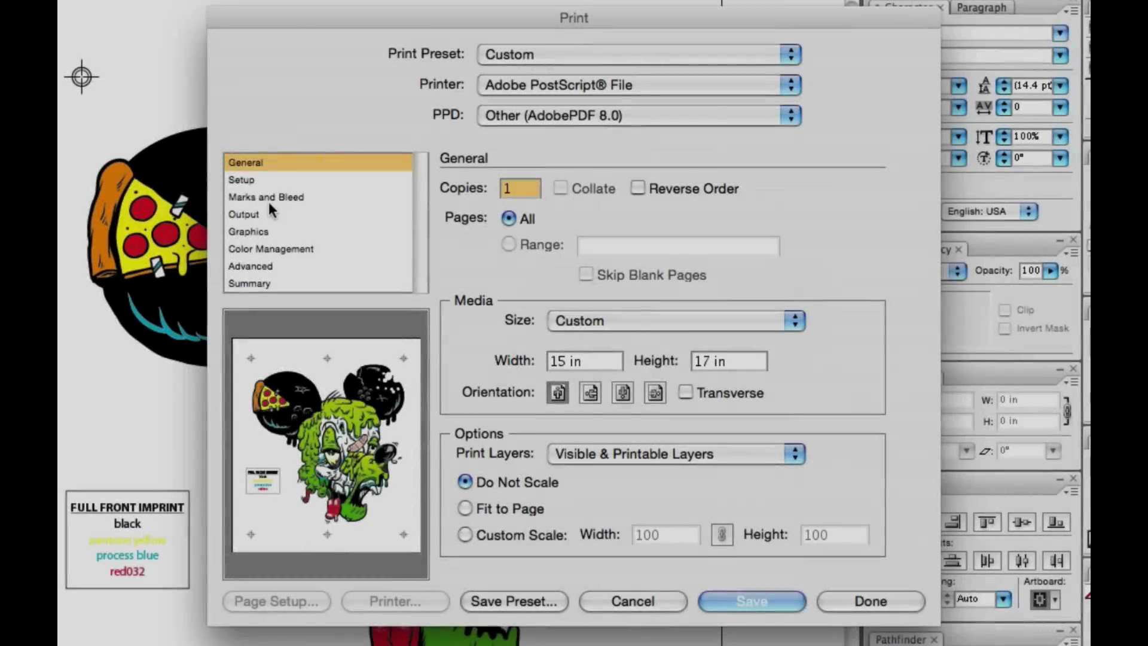
click(270, 199)
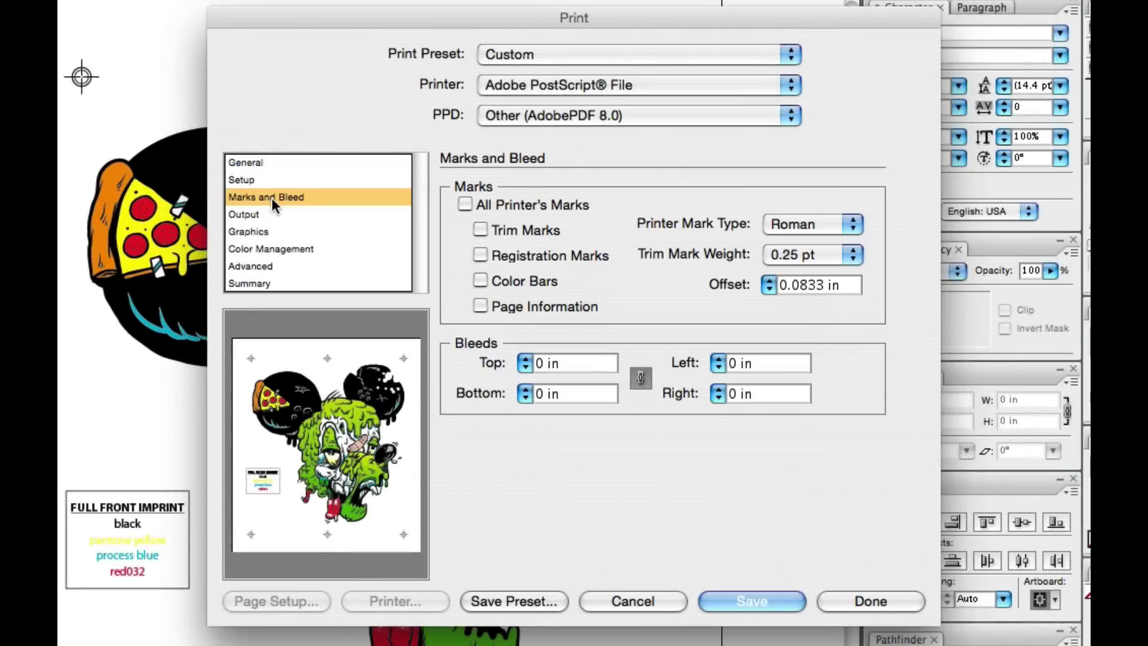
Step: Set the Output mode to Separations (Host-Based) and proceed to saving the file
click(263, 212)
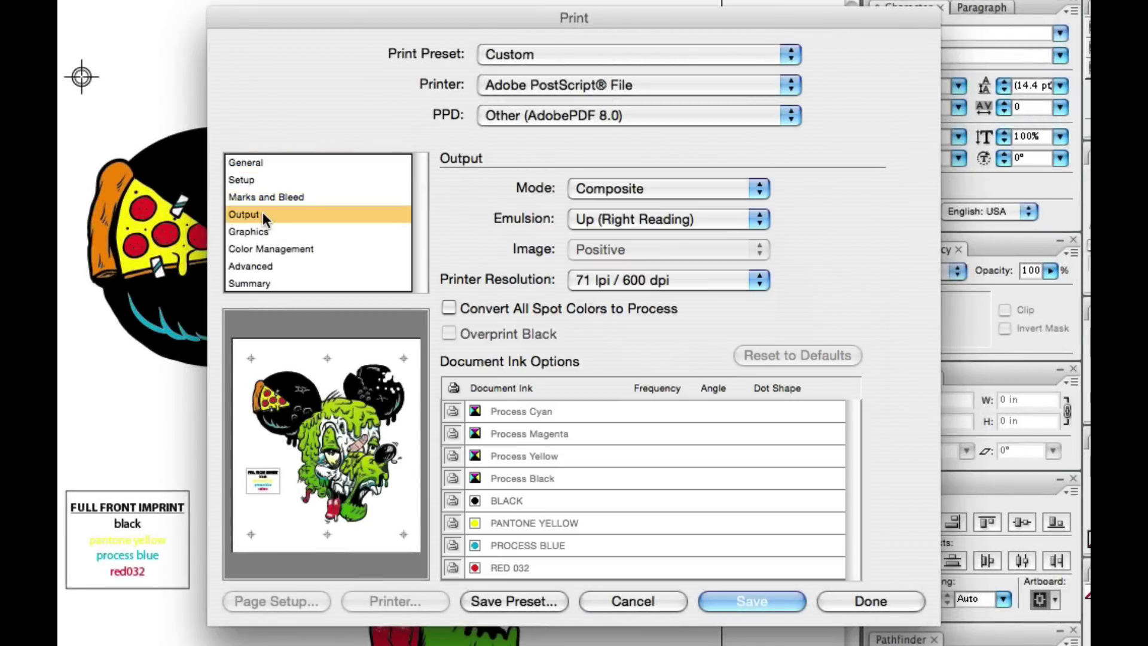
click(621, 190)
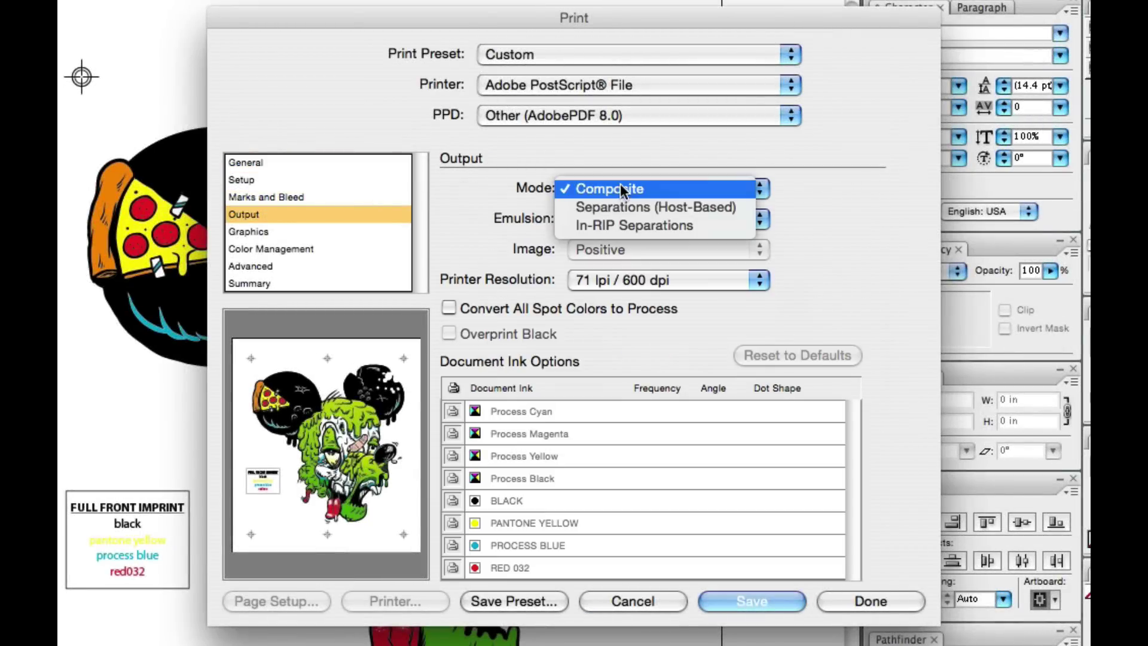
click(616, 206)
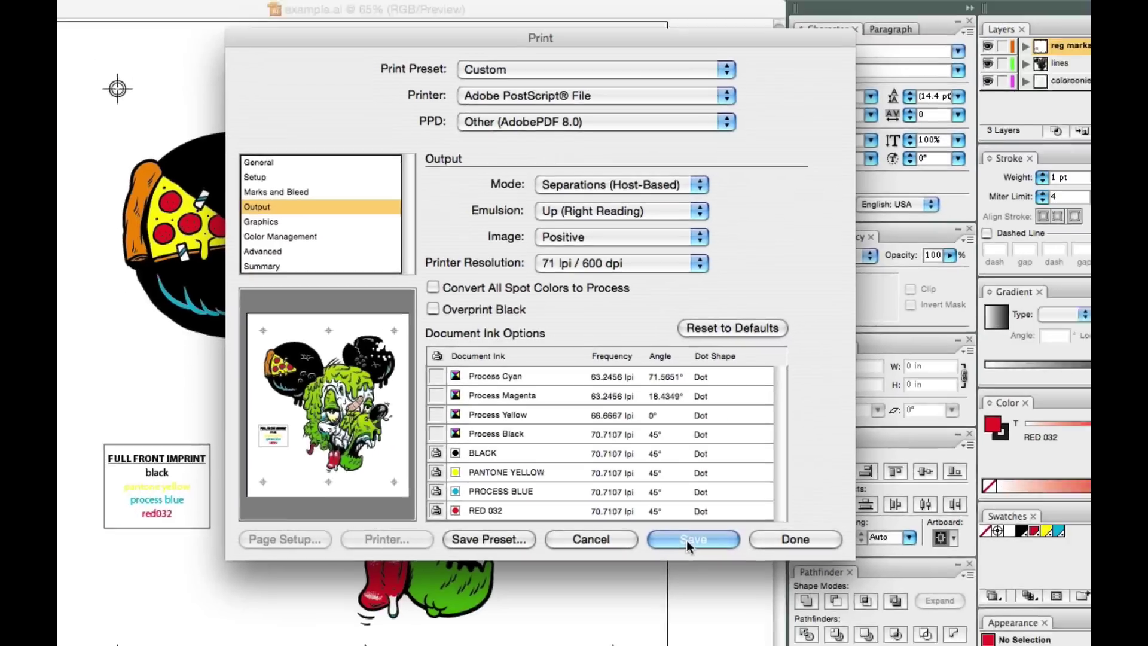
click(750, 628)
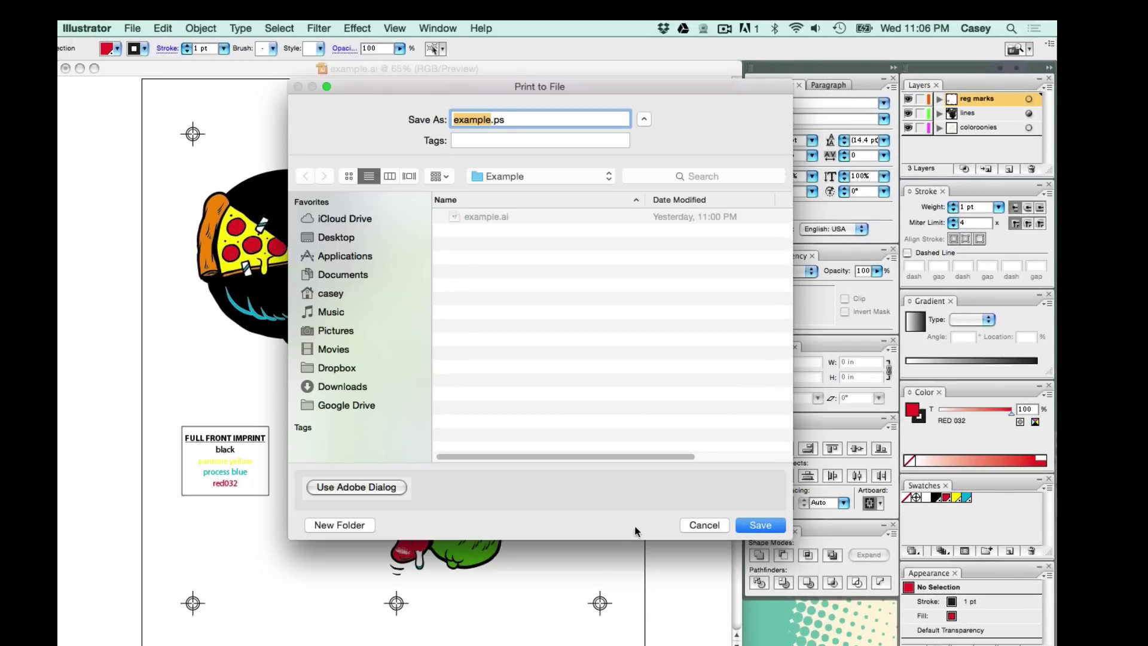
Step: Save the separations as example.ps, then close example.ai, answering the save-changes prompt
click(761, 525)
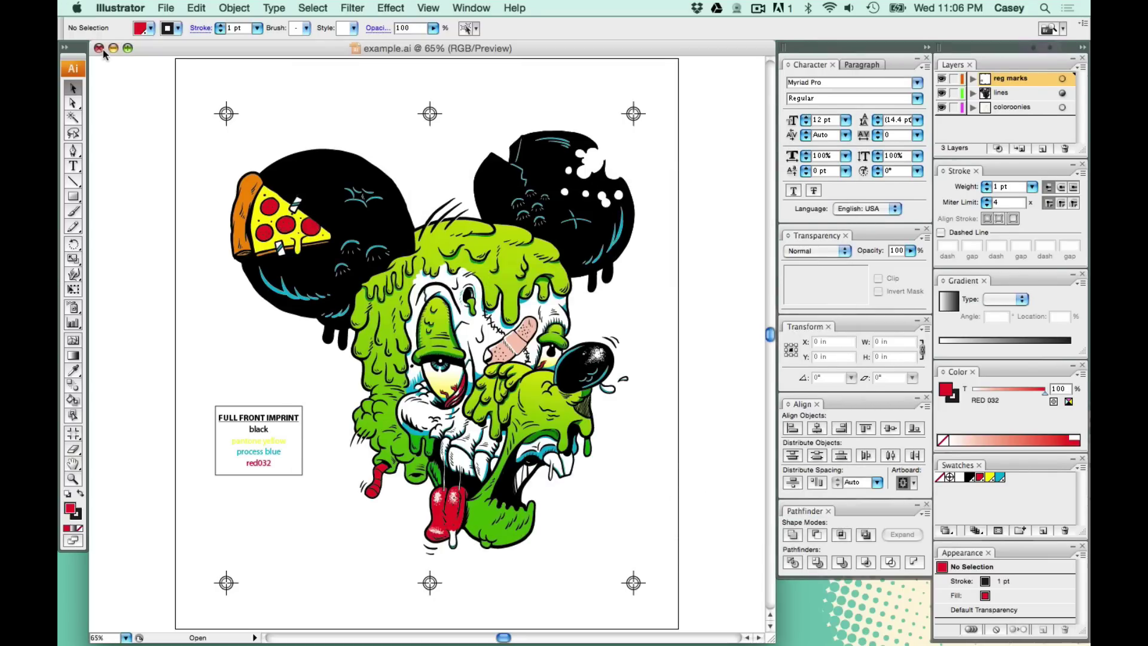
click(100, 48)
click(520, 216)
click(649, 513)
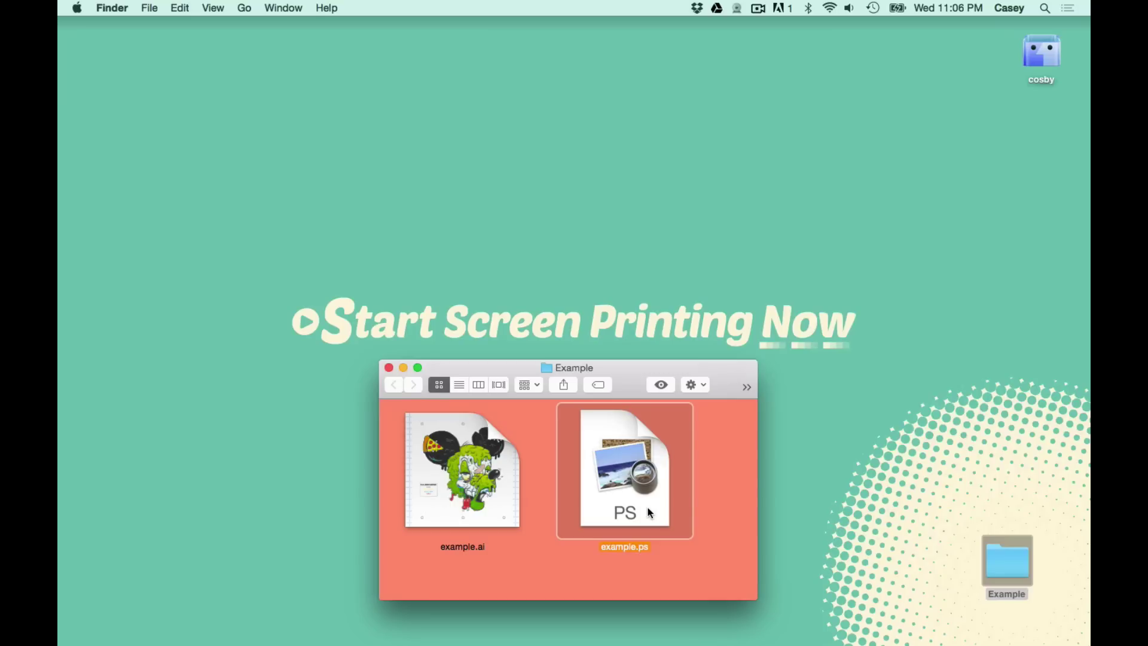
Step: Open example.ps in Preview and scroll through its four separation pages
double_click(650, 512)
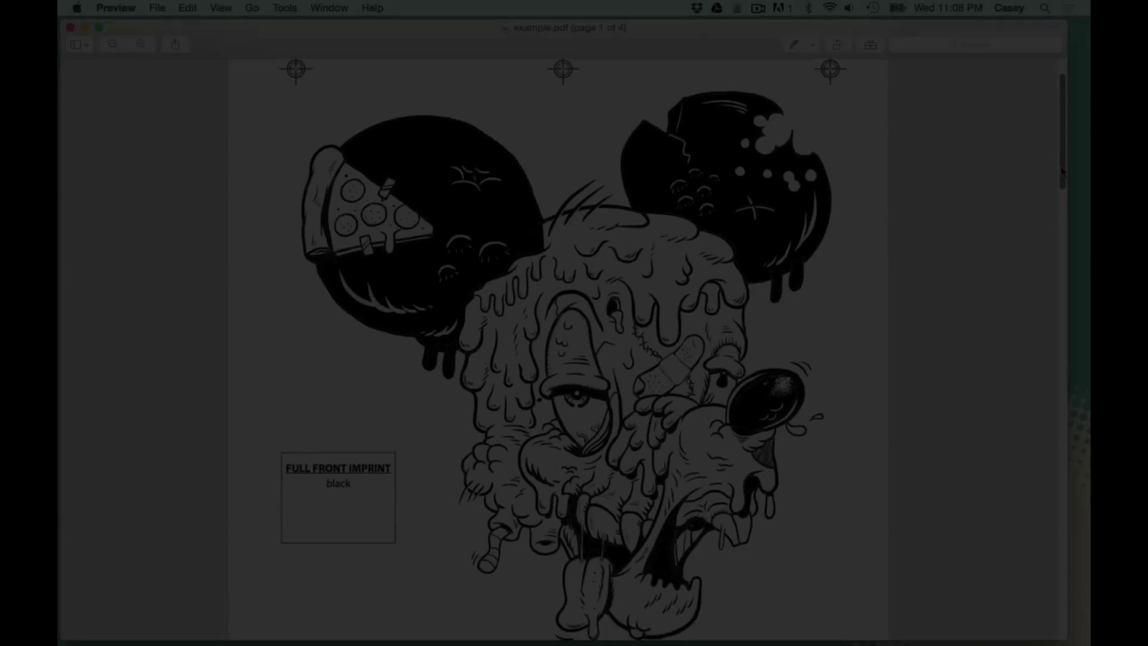
drag(1061, 167, 986, 483)
scroll(985, 483, down, 6)
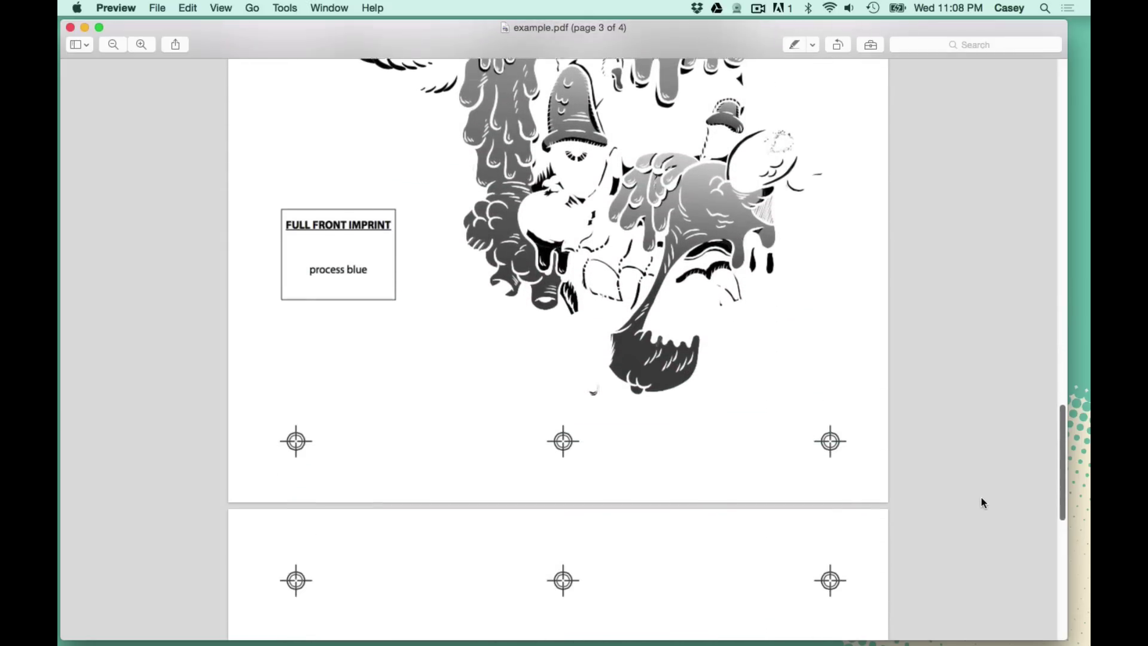
scroll(970, 586, down, 6)
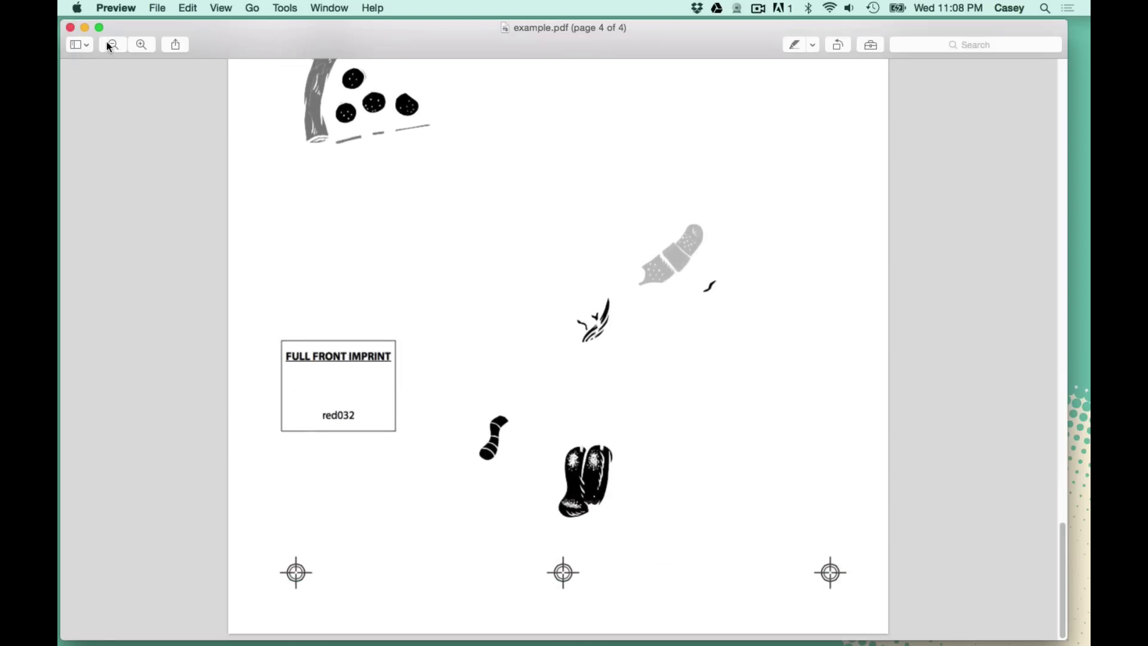
Step: Save the converted document as example.pdf on the Desktop and quit Preview
click(159, 9)
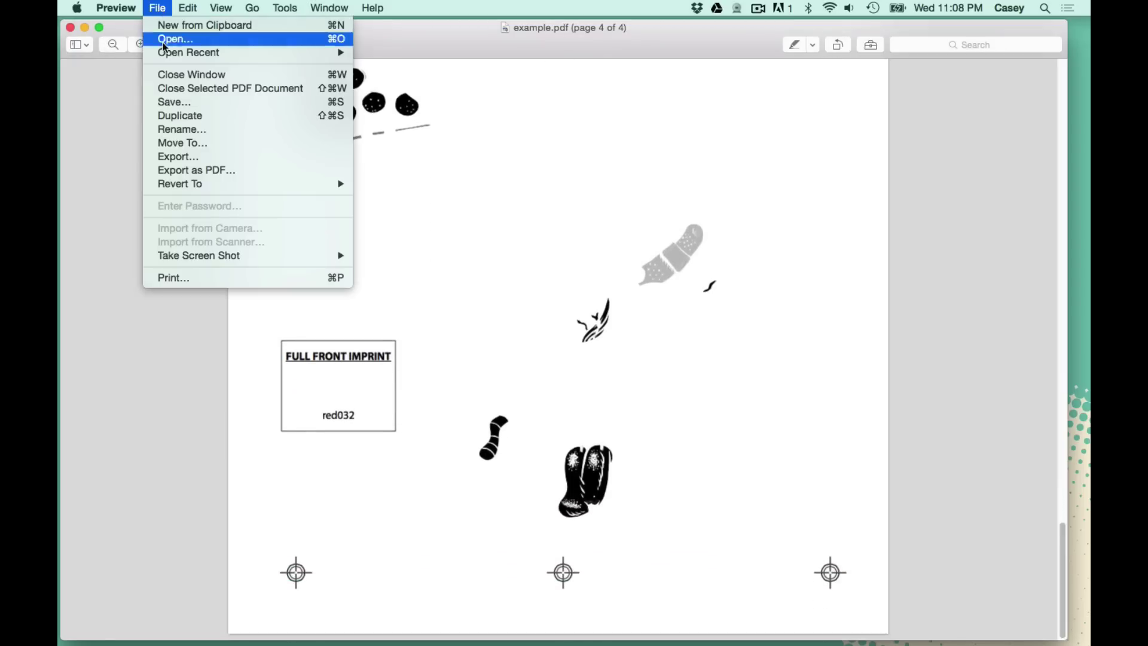
click(179, 106)
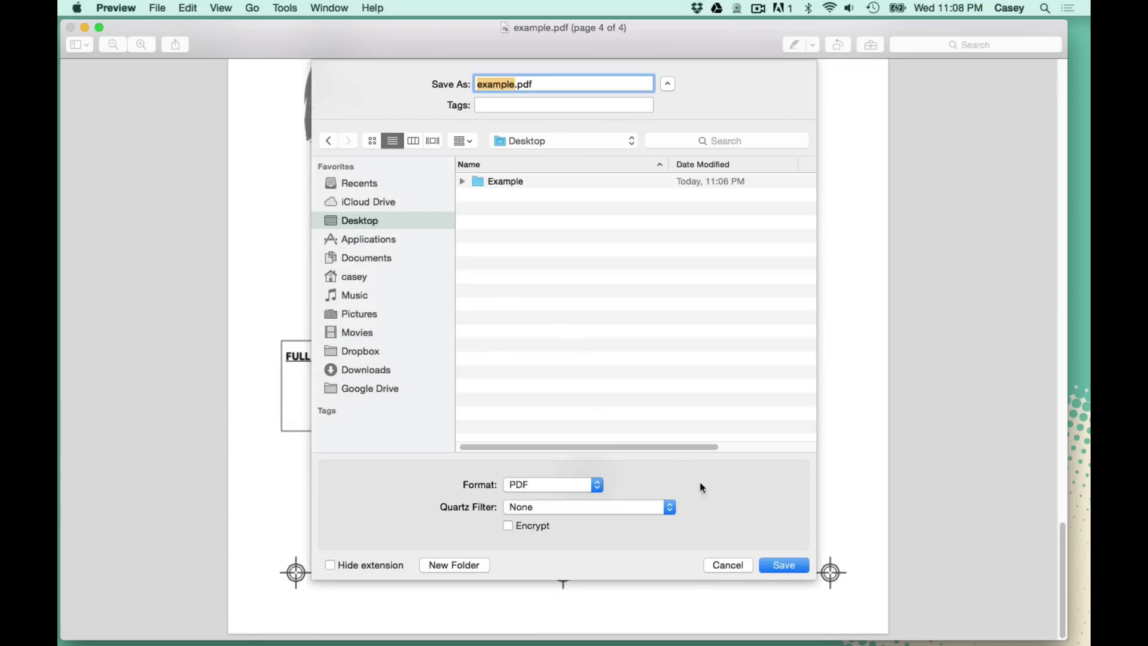
click(778, 565)
key(super+q)
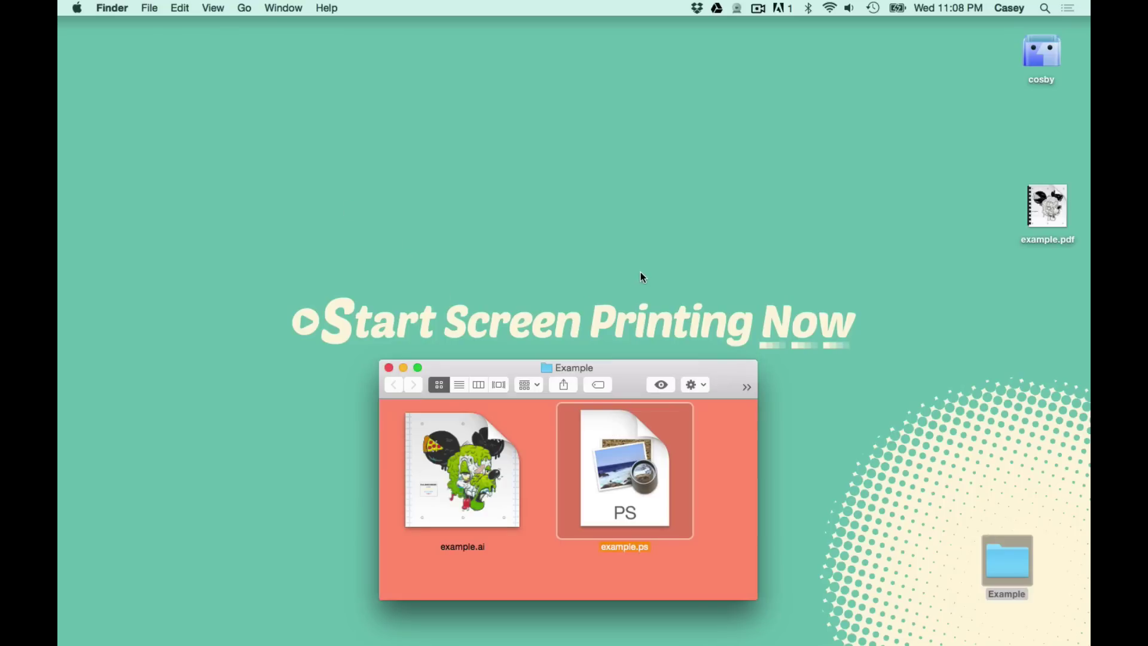
click(640, 273)
Step: Move example.ps to the Trash and open example.pdf with Adobe Photoshop CS3
click(624, 469)
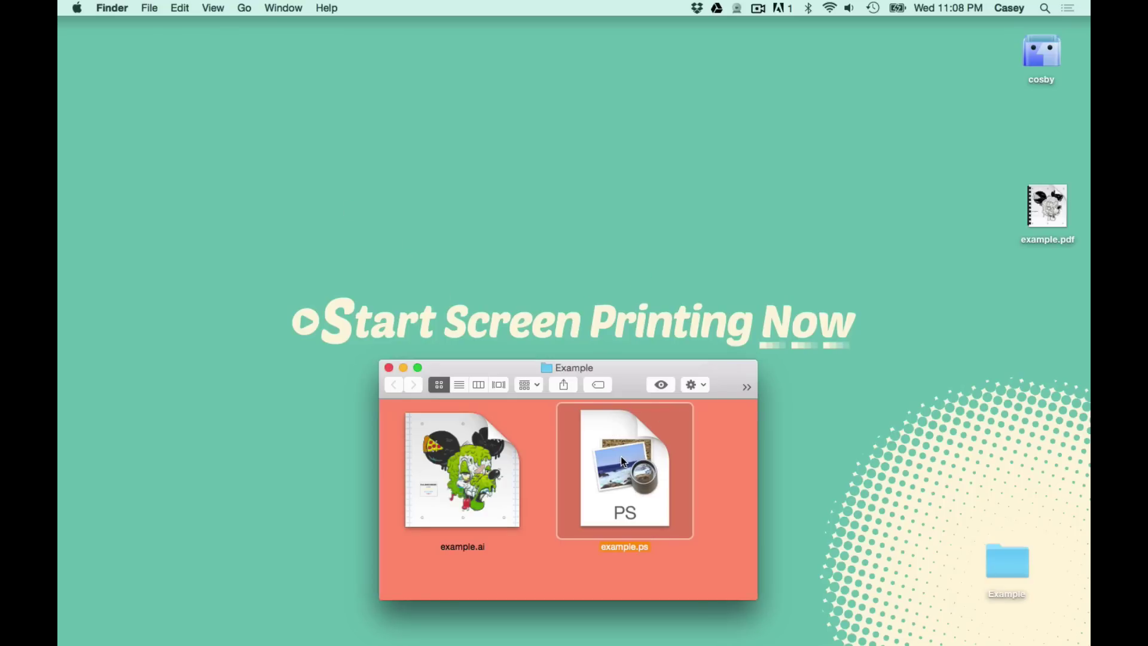
drag(621, 456, 886, 637)
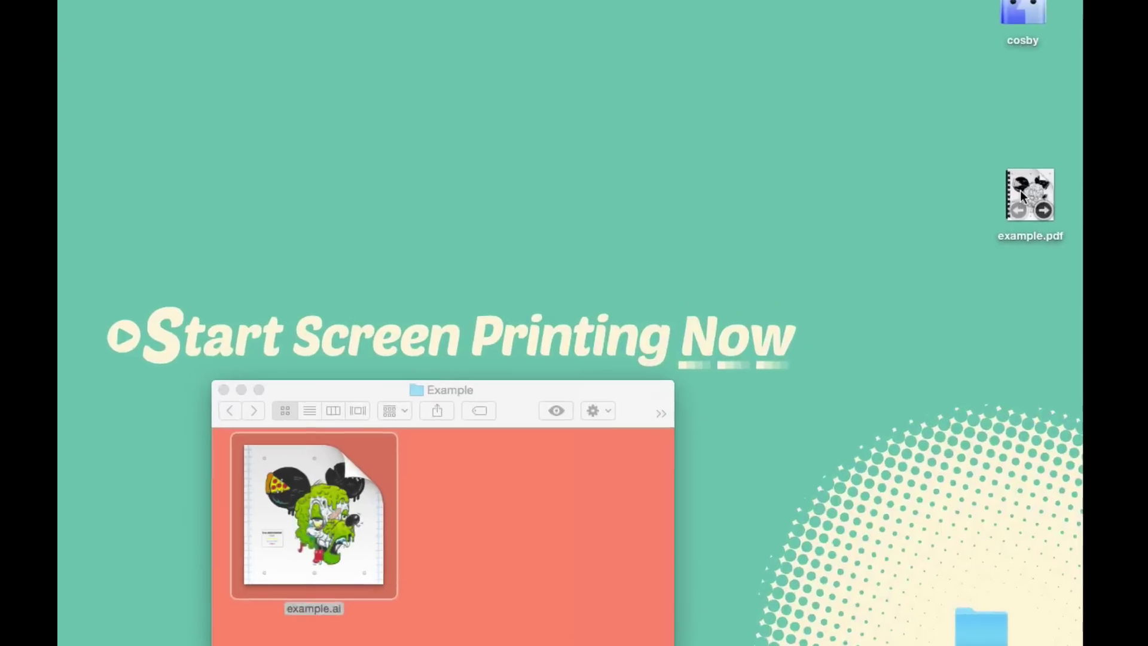
right_click(1038, 203)
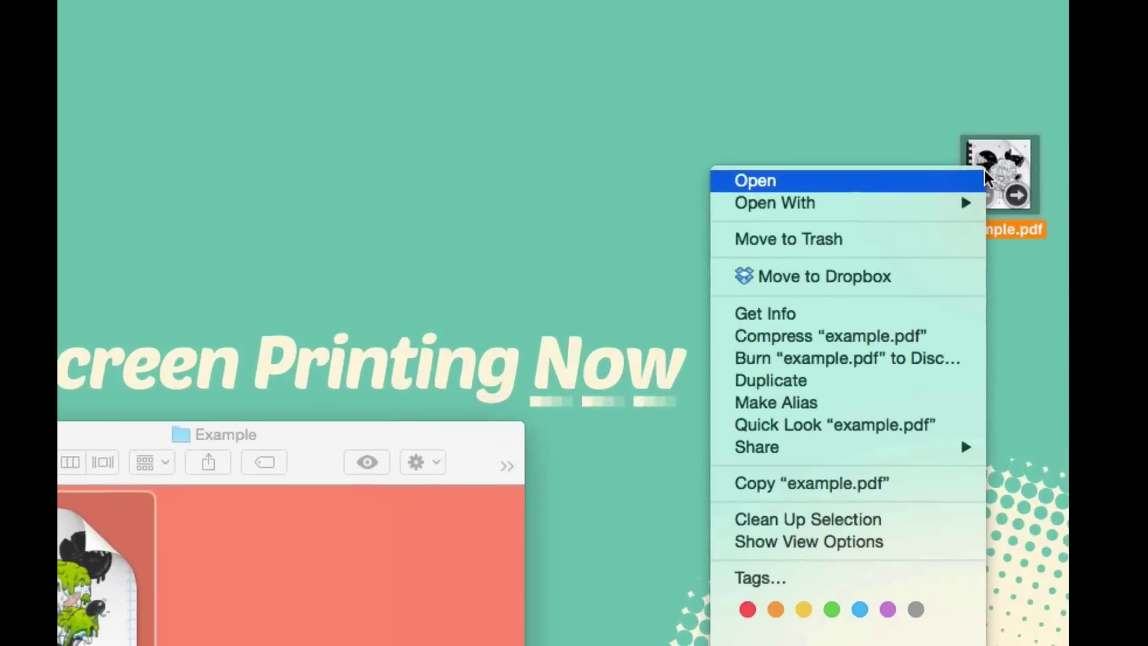
mouse_move(925, 203)
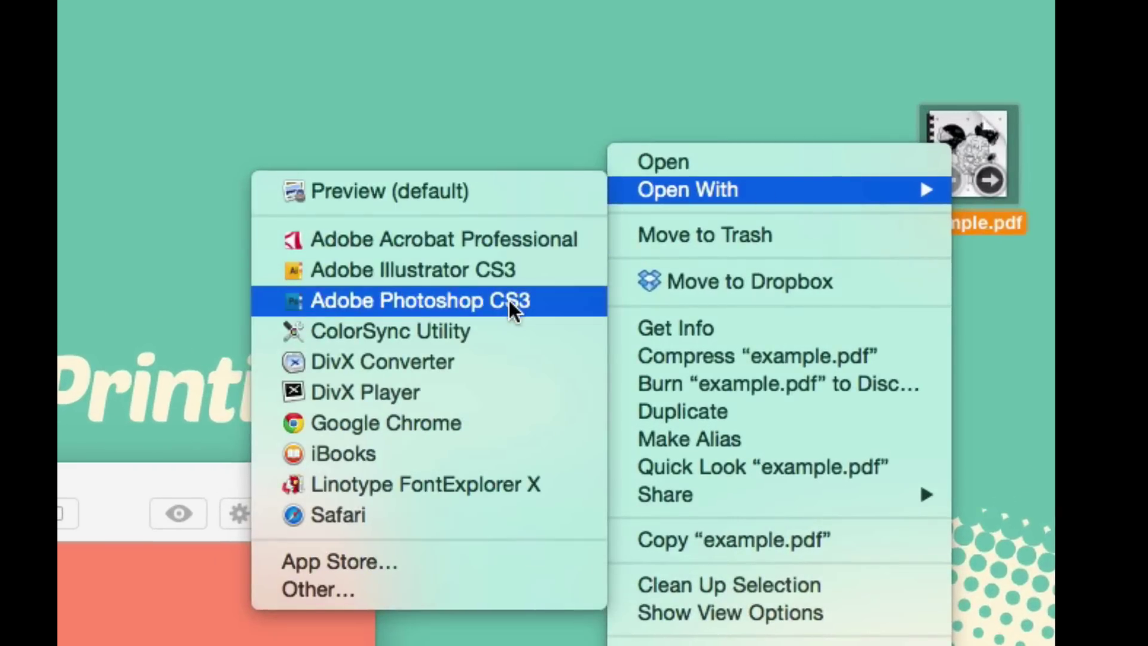
click(509, 300)
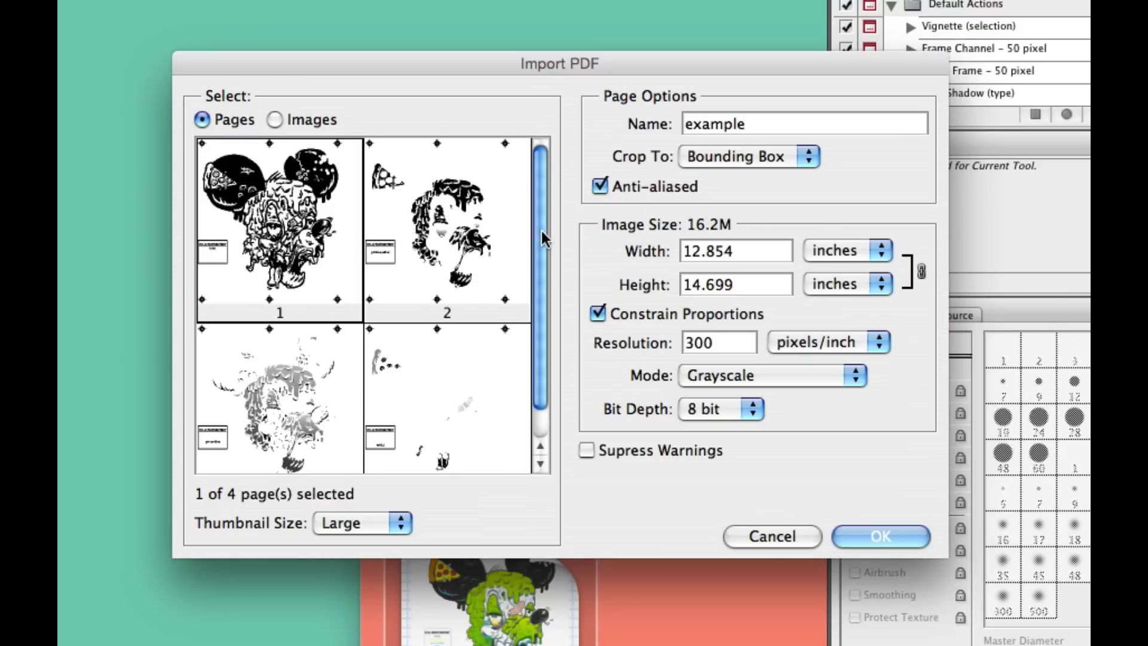
Step: Import page 1 of example.pdf as Grayscale at 300 pixels/inch
scroll(541, 228, down, 2)
click(762, 375)
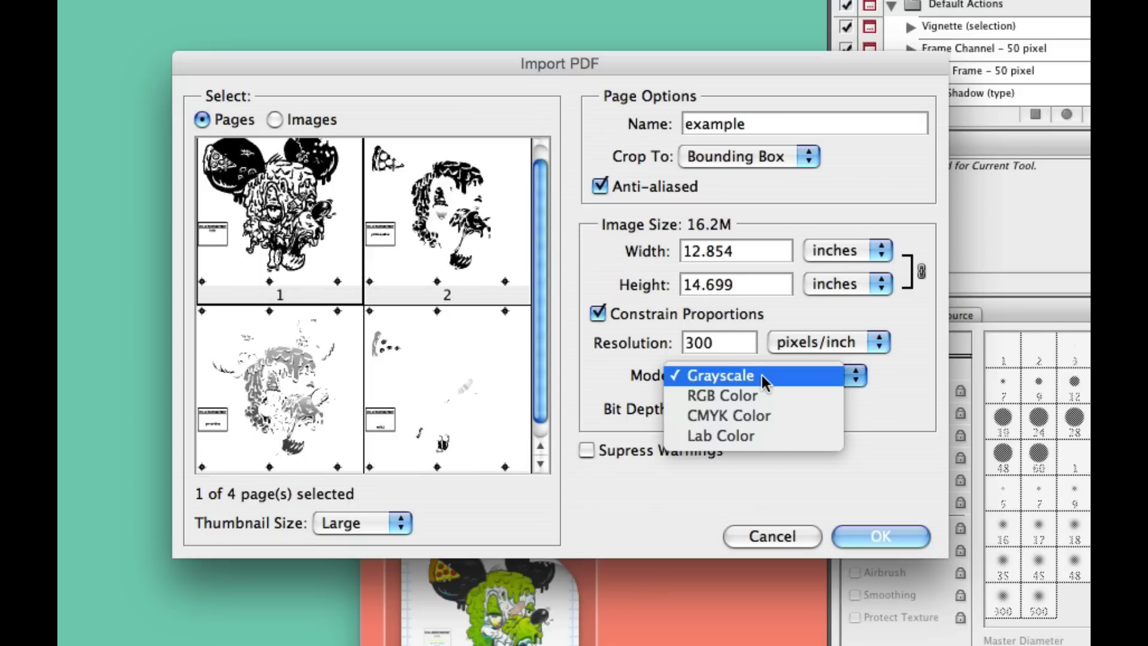
click(763, 377)
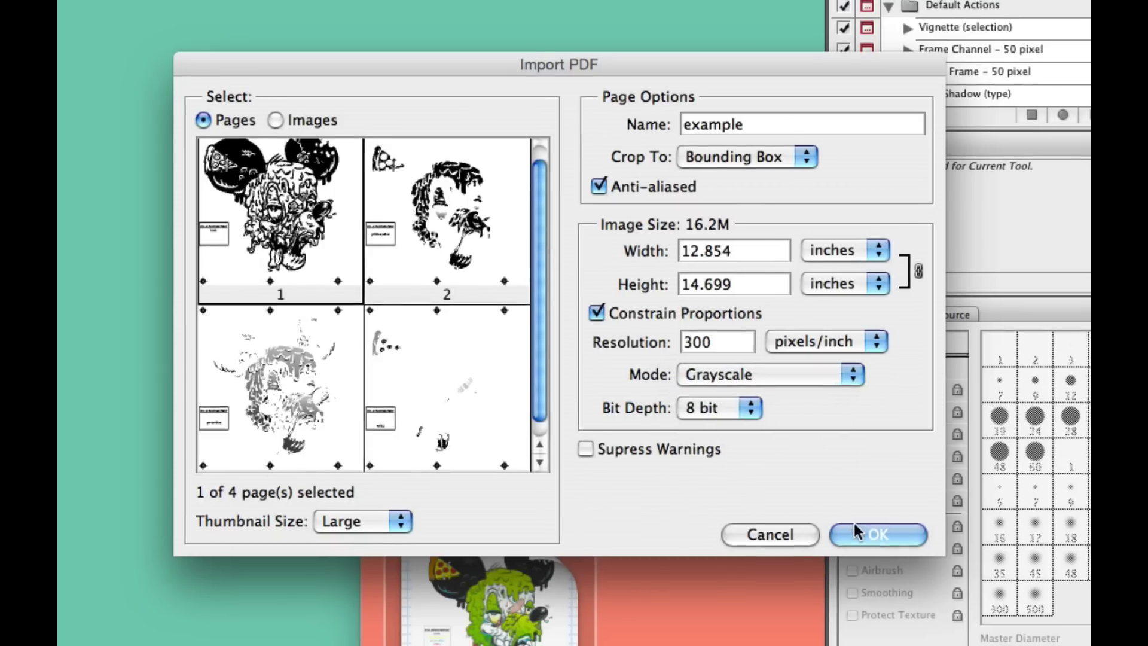
click(855, 533)
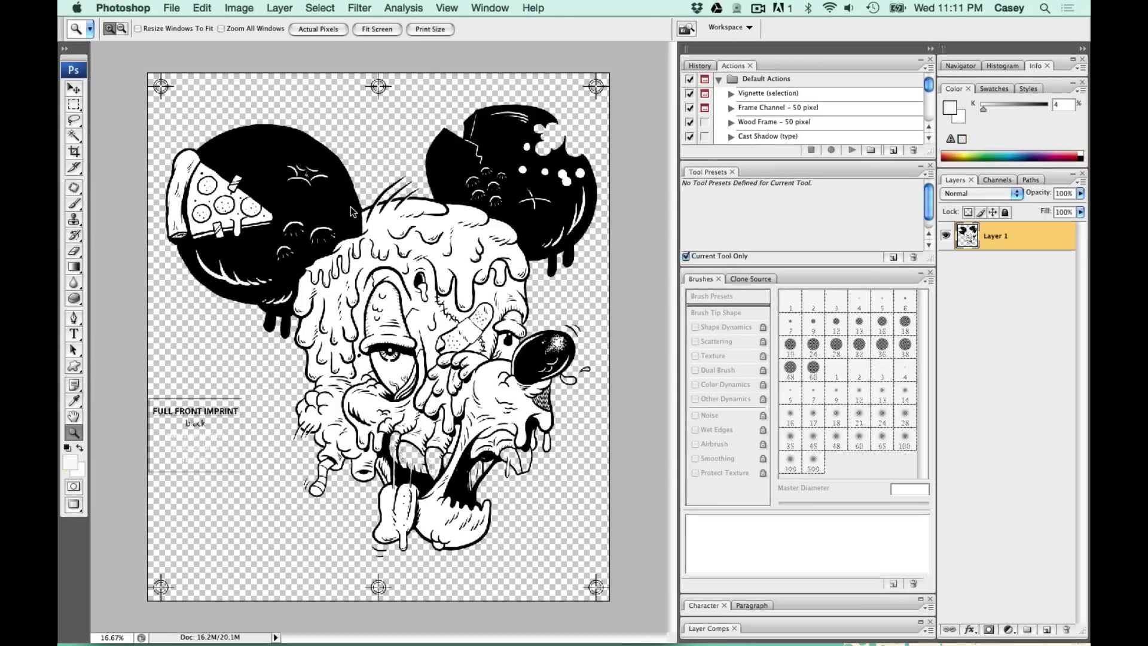
Step: Check the image's colour mode, zoom in on the ear and face, then zoom out
click(248, 12)
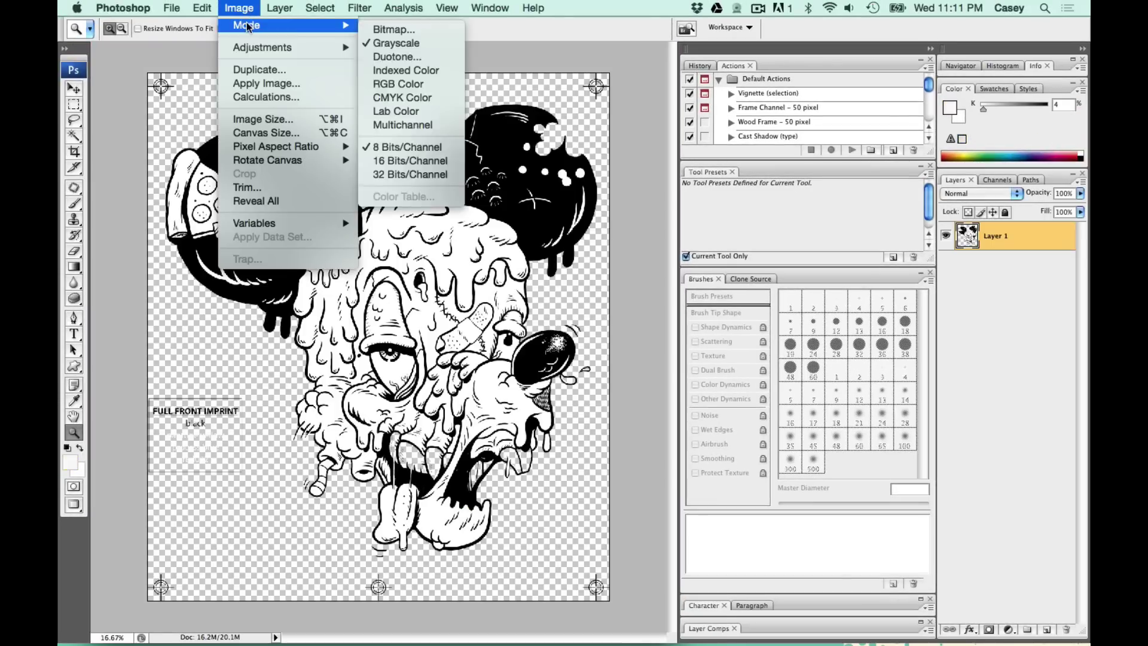
click(244, 13)
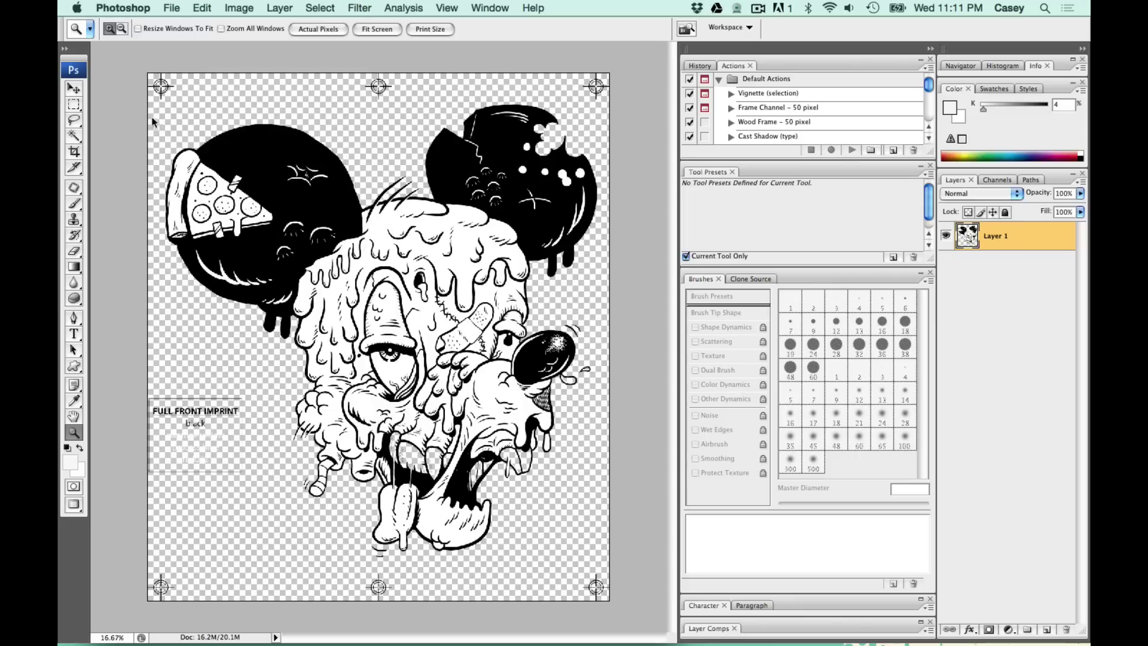
drag(156, 124, 432, 367)
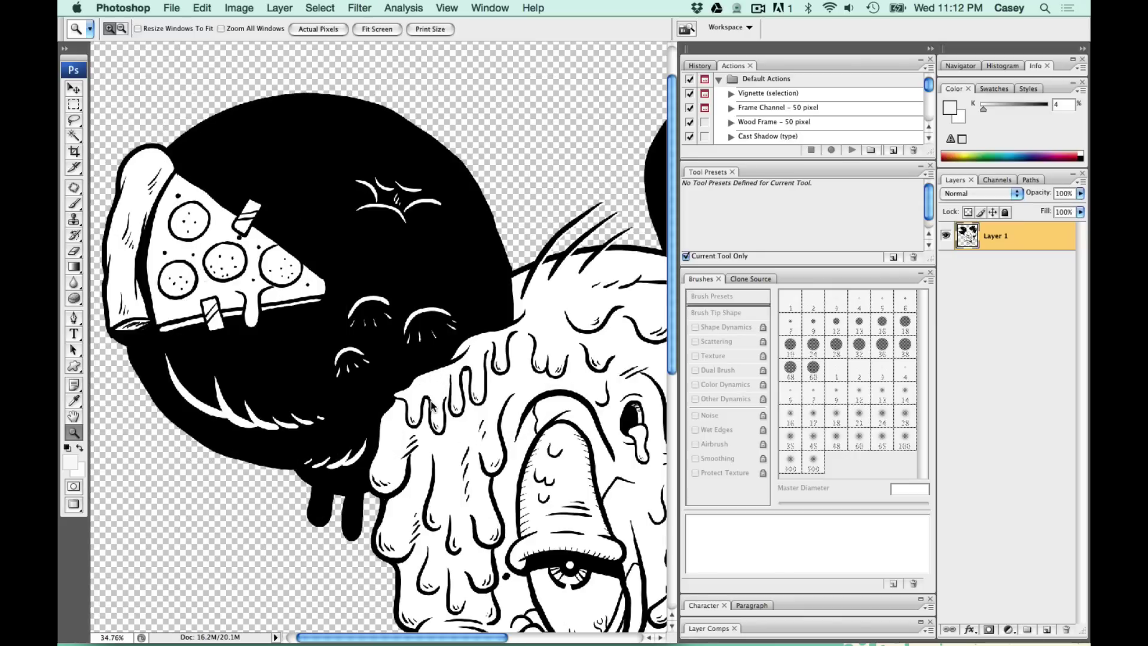
drag(518, 547, 250, 245)
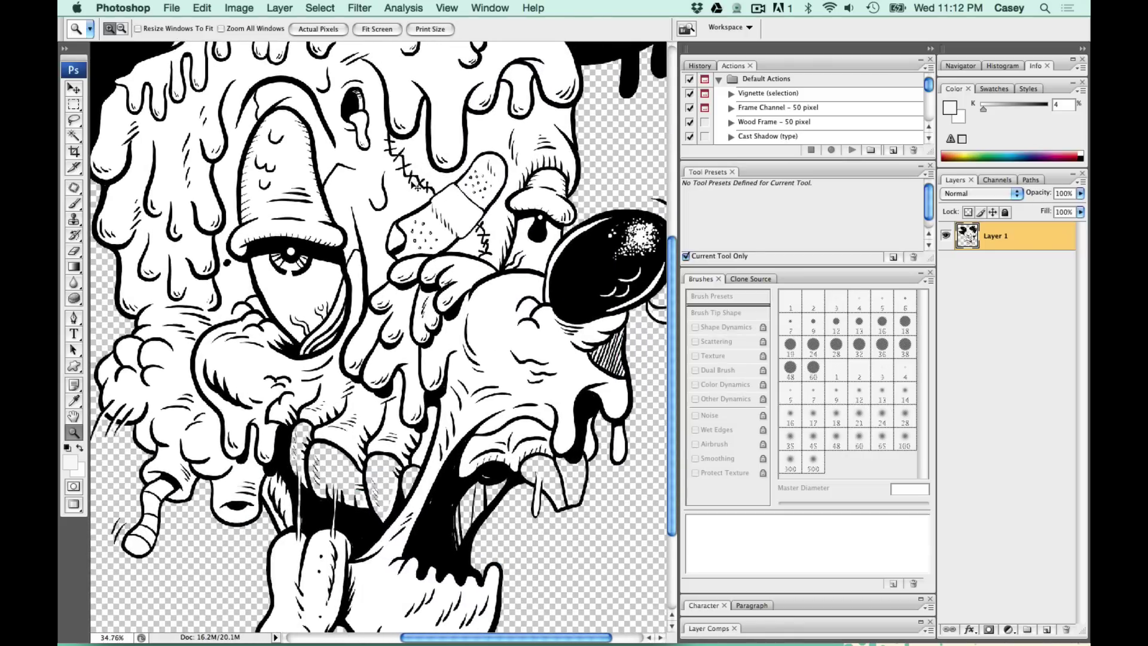
key(super+minus)
key(super+minus)
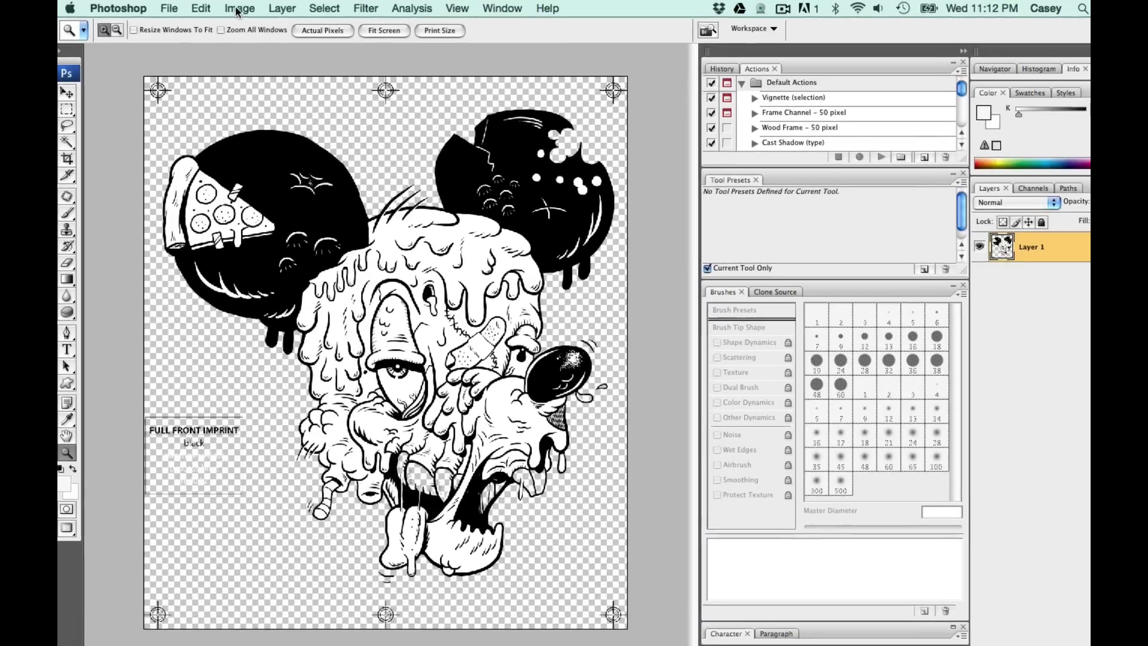
Step: Convert the Black separation to Bitmap, flattening it, using the Halftone Screen method
click(234, 8)
mouse_move(238, 31)
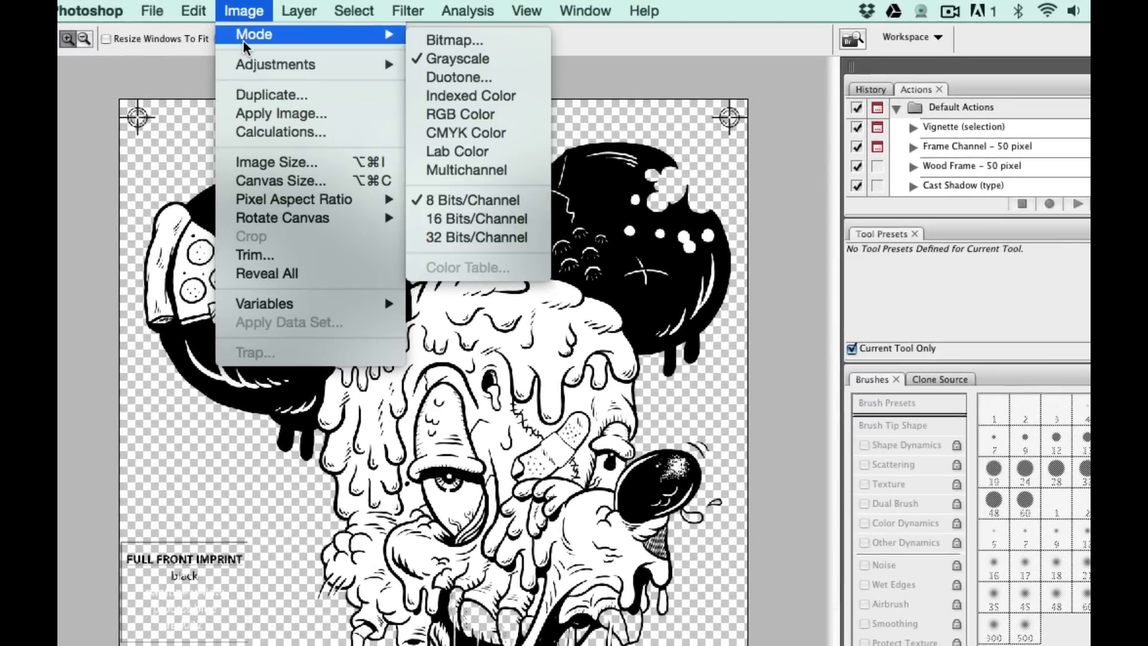
click(437, 41)
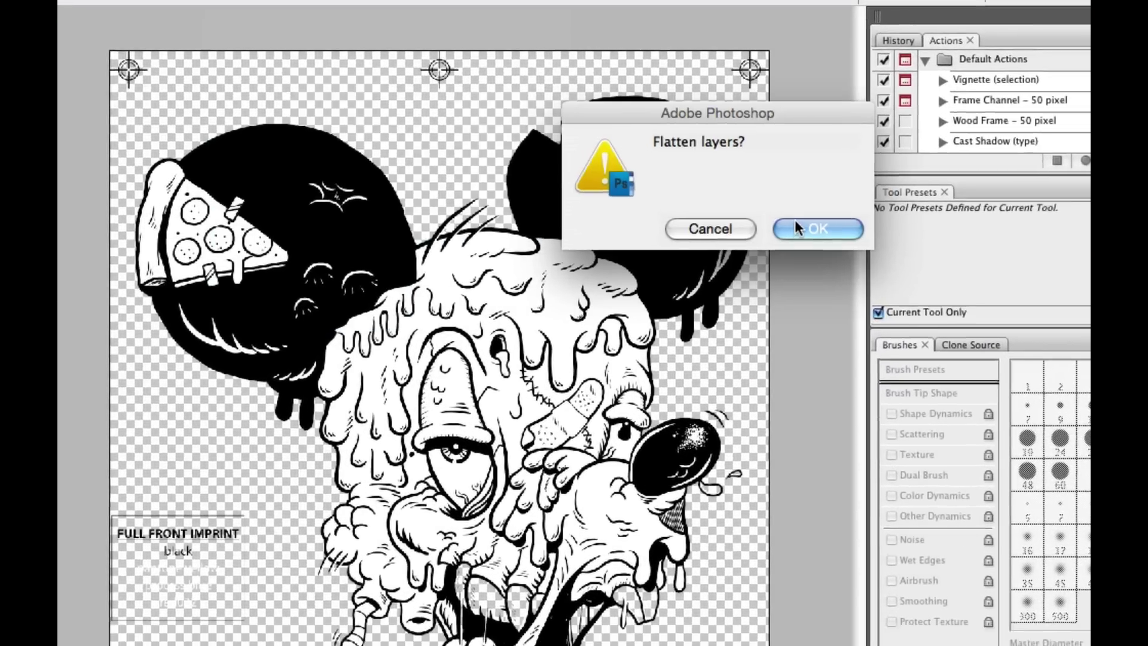
click(795, 268)
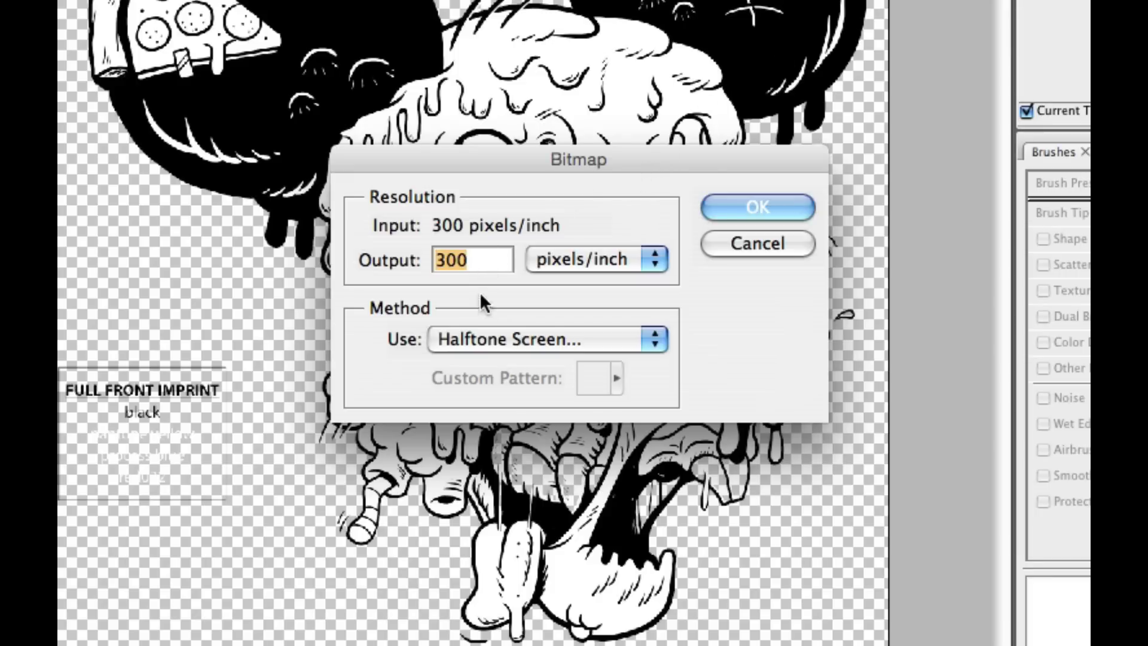
click(476, 338)
click(475, 336)
click(754, 215)
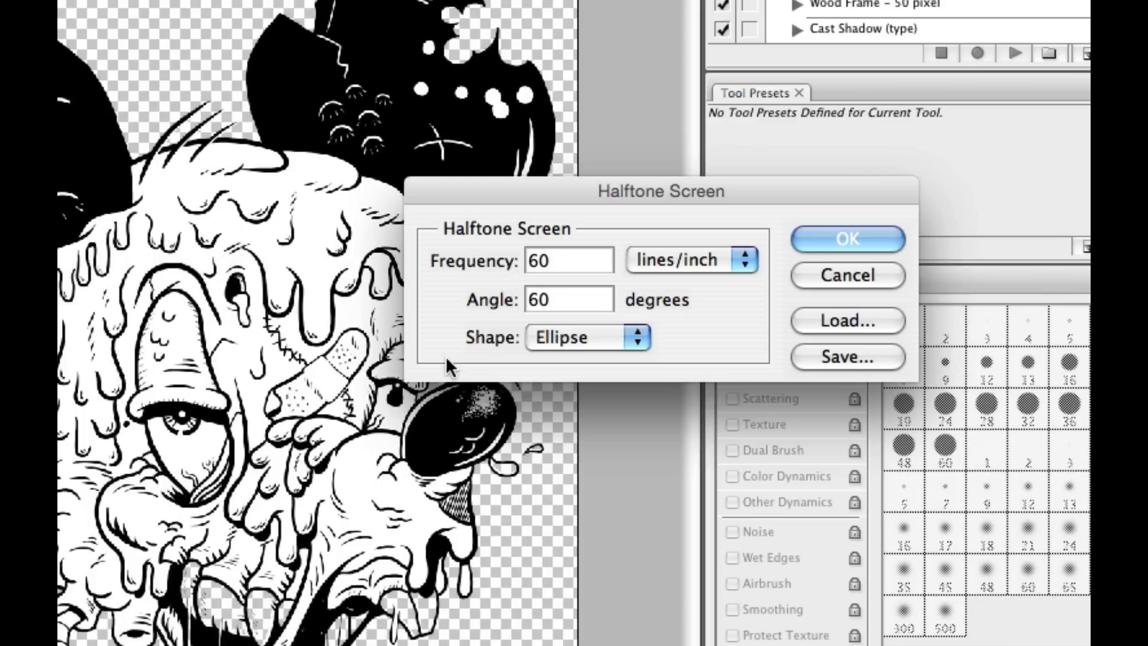
Step: Apply a 60 lines/inch, 60° halftone screen with Ellipse dots
click(609, 335)
click(610, 336)
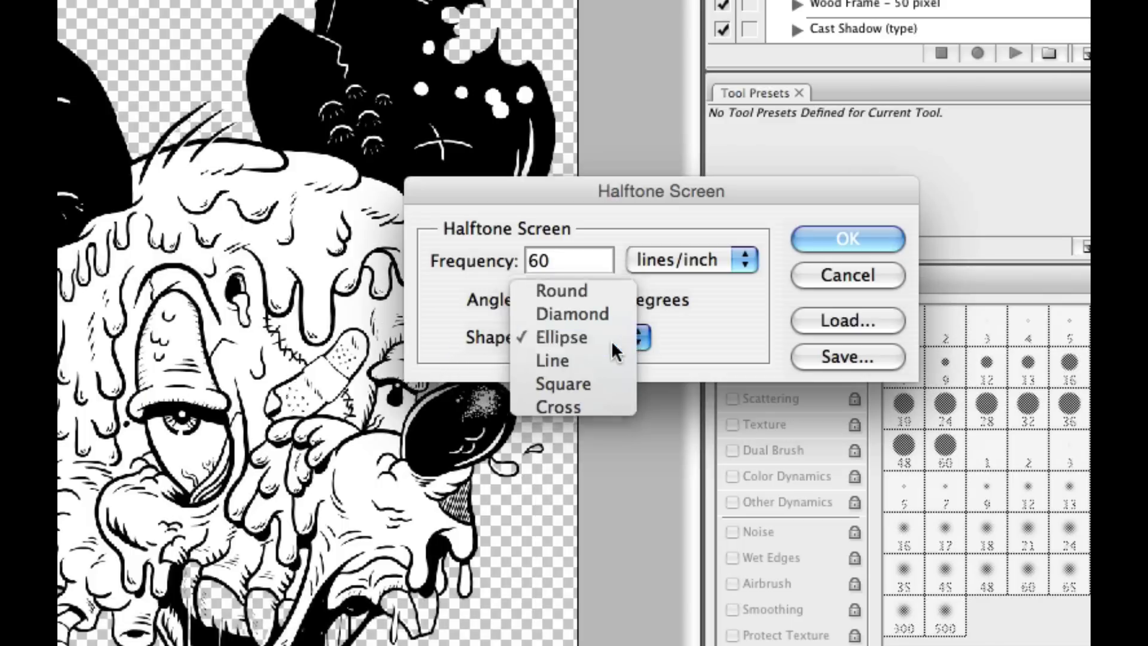
click(845, 240)
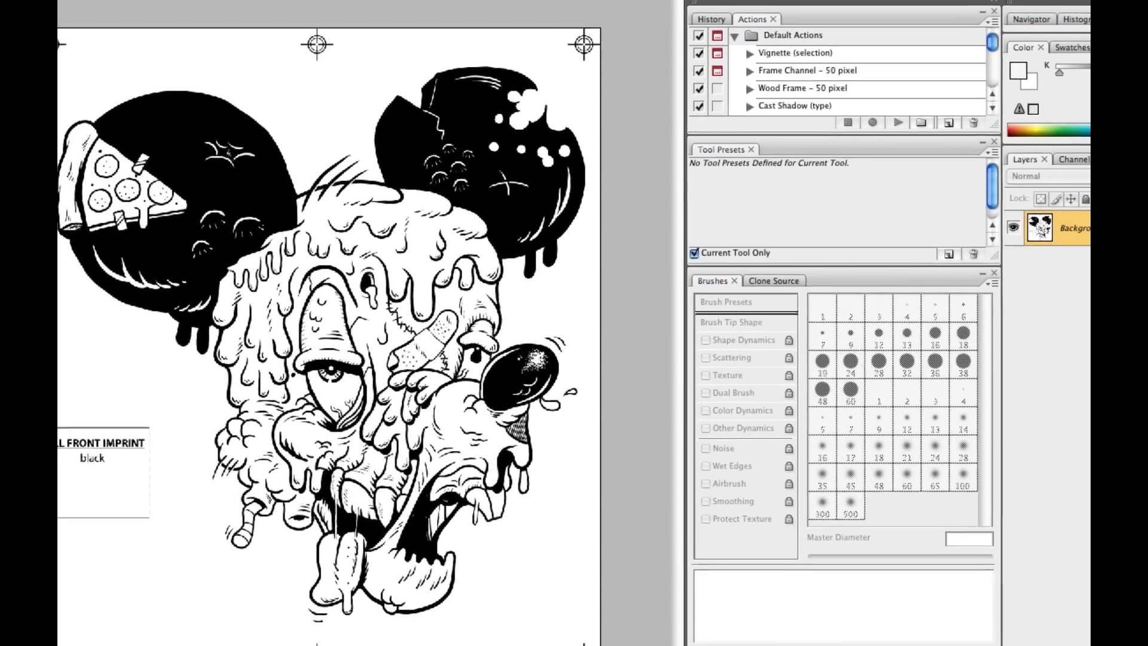
click(172, 7)
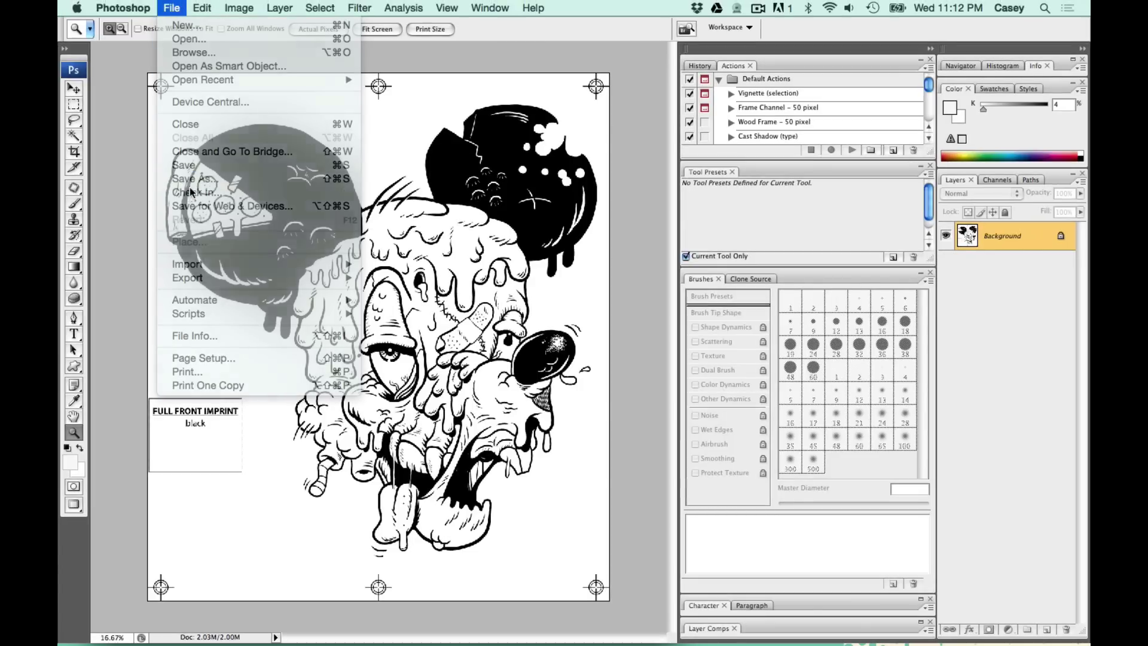
Step: Save the black separation as MOUSE_BLACK_SEP.tif with default TIFF options, close it, and select it in Finder
key(super+shift+s)
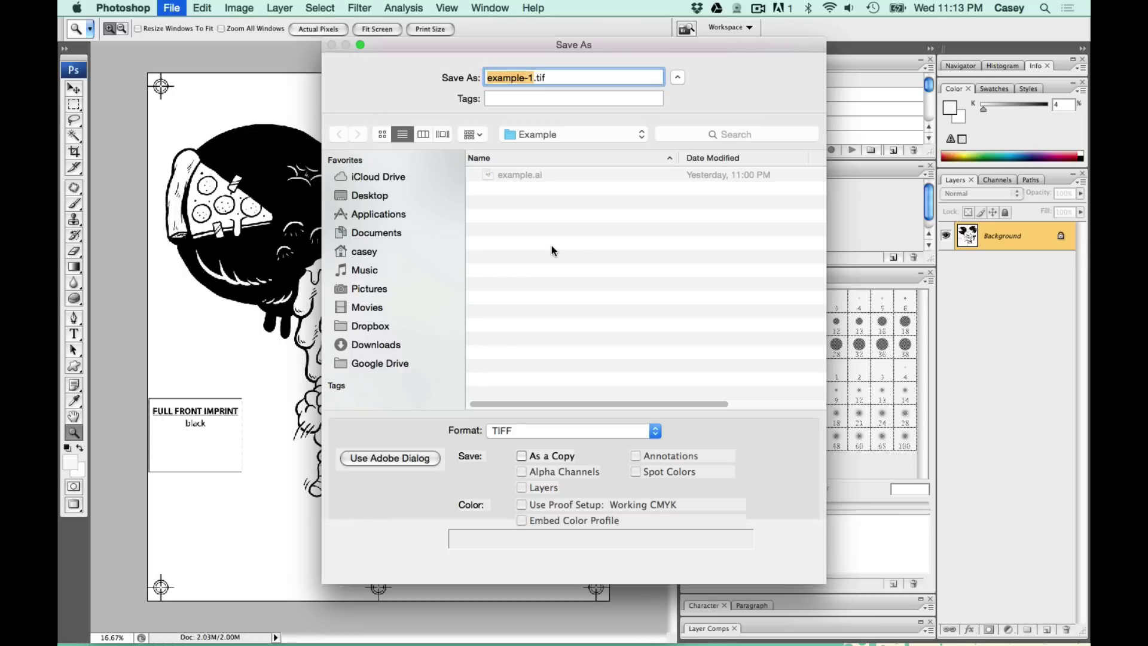
text(MOUSE_BLACK)
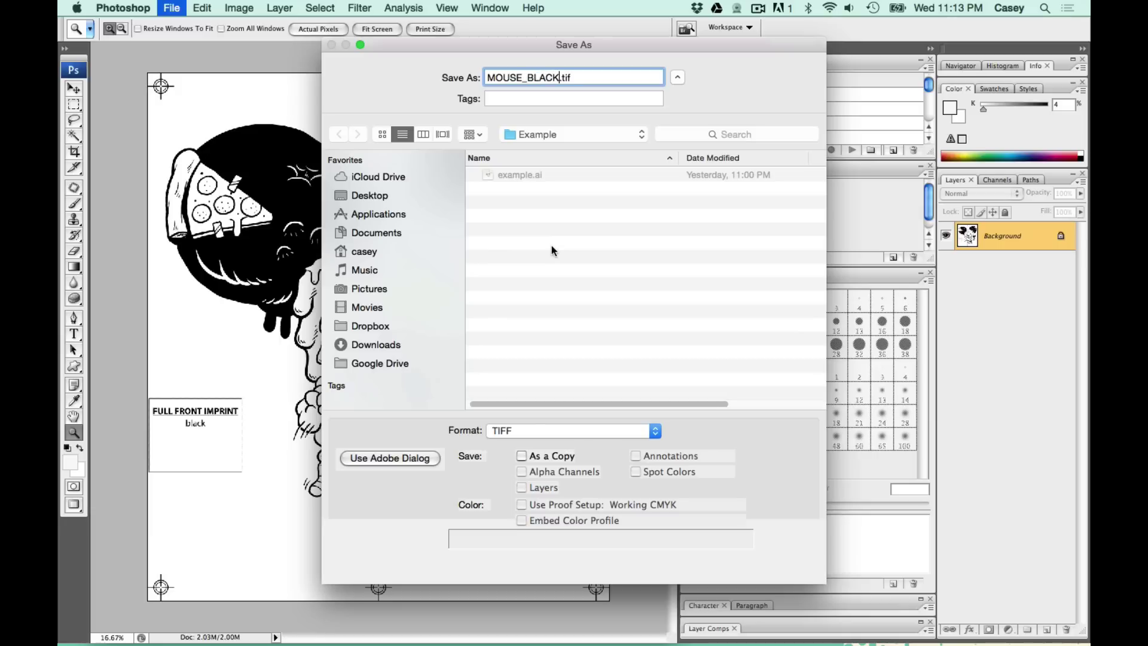
text(_SEPS)
key(Return)
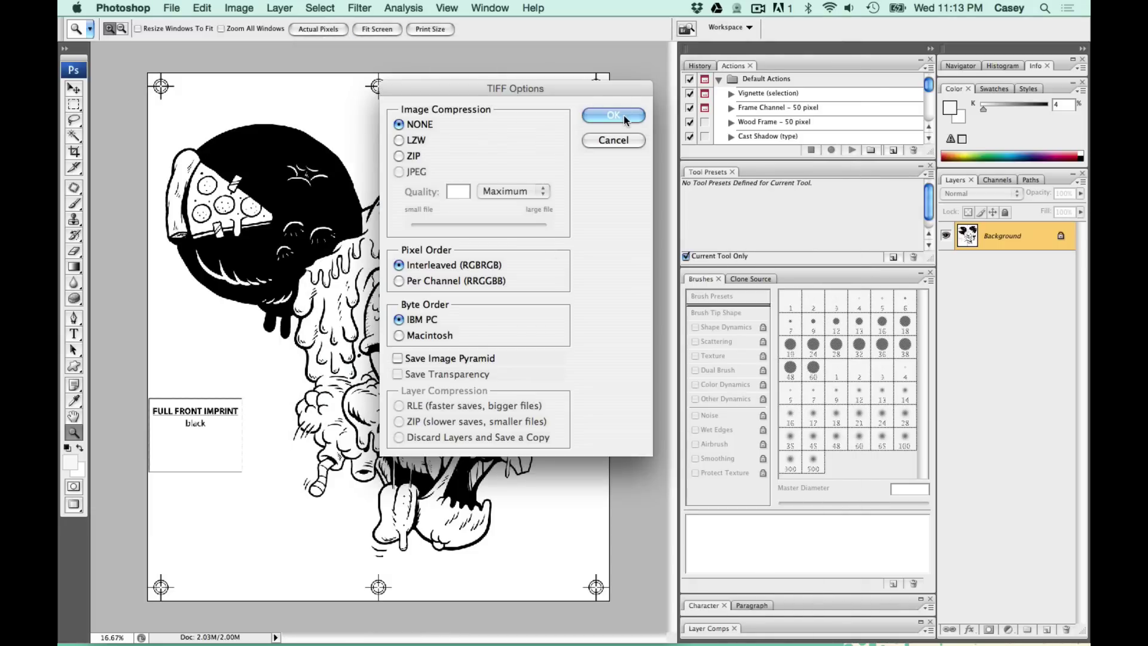
click(623, 116)
key(super+w)
click(608, 191)
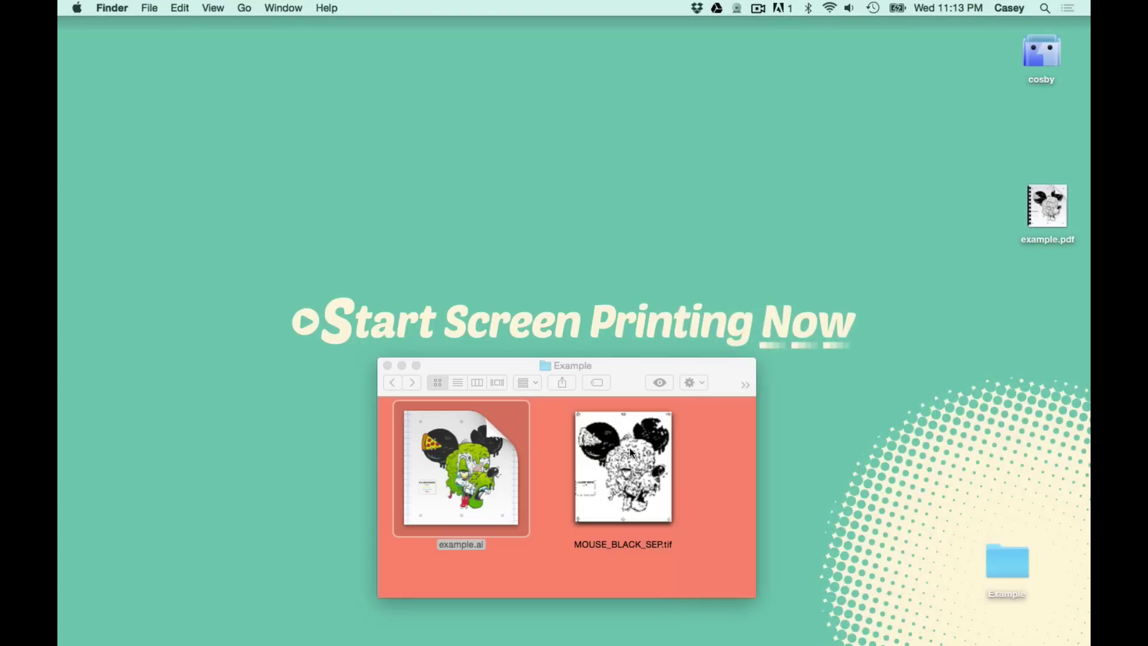
click(630, 452)
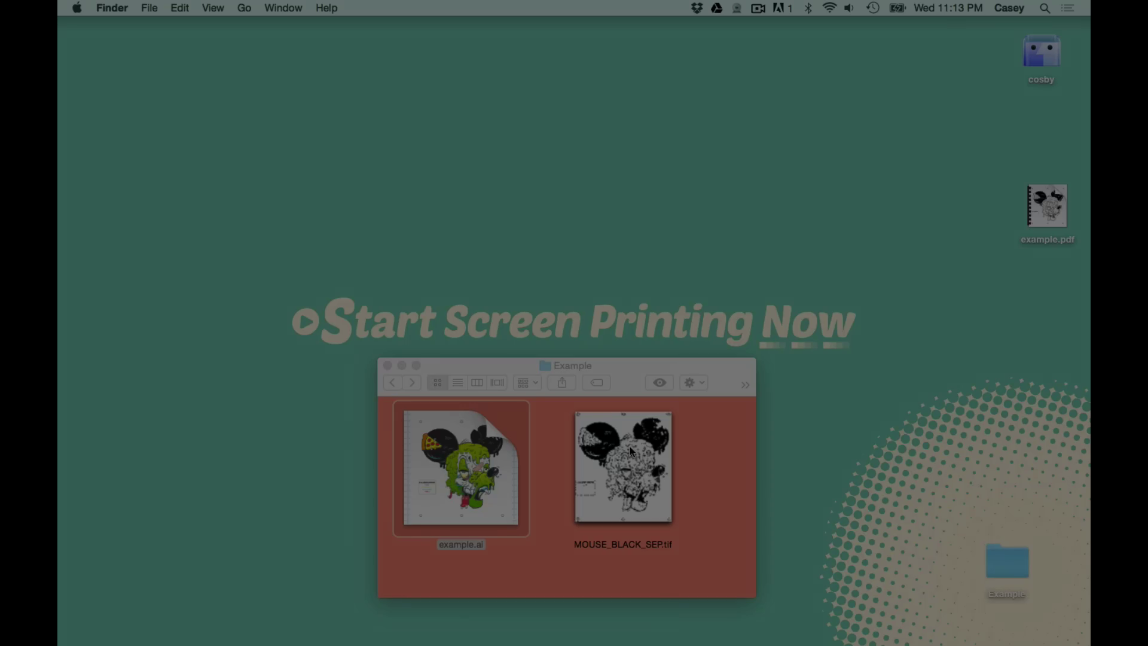
Step: Open page 2 of example.pdf in Photoshop CS3 via Open With
right_click(1043, 197)
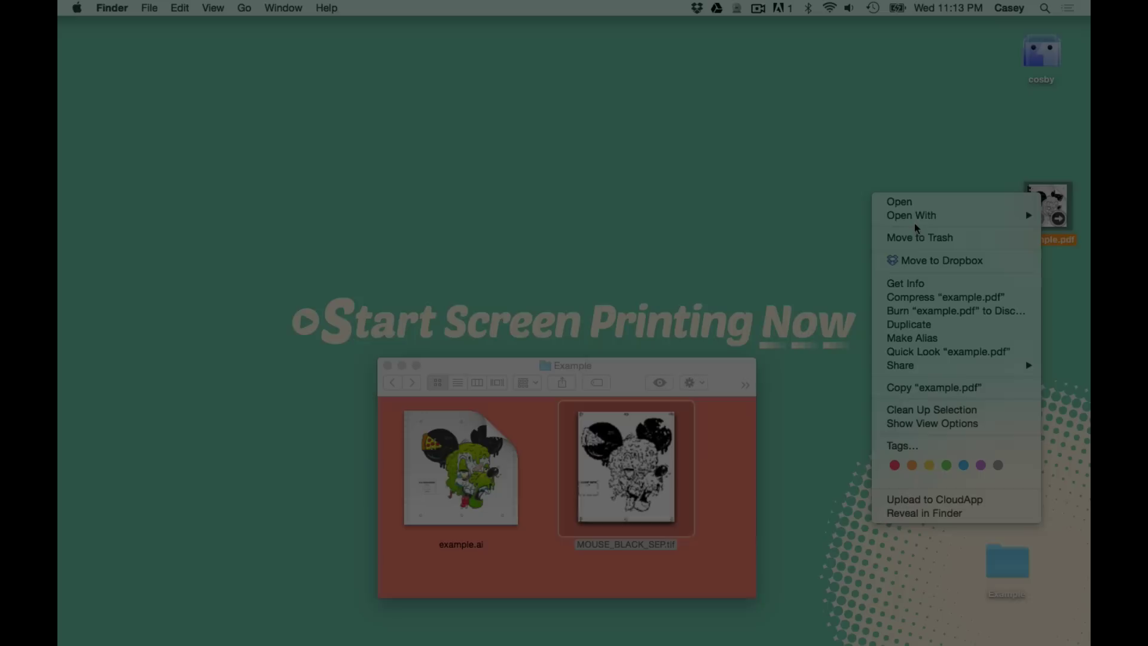
mouse_move(913, 219)
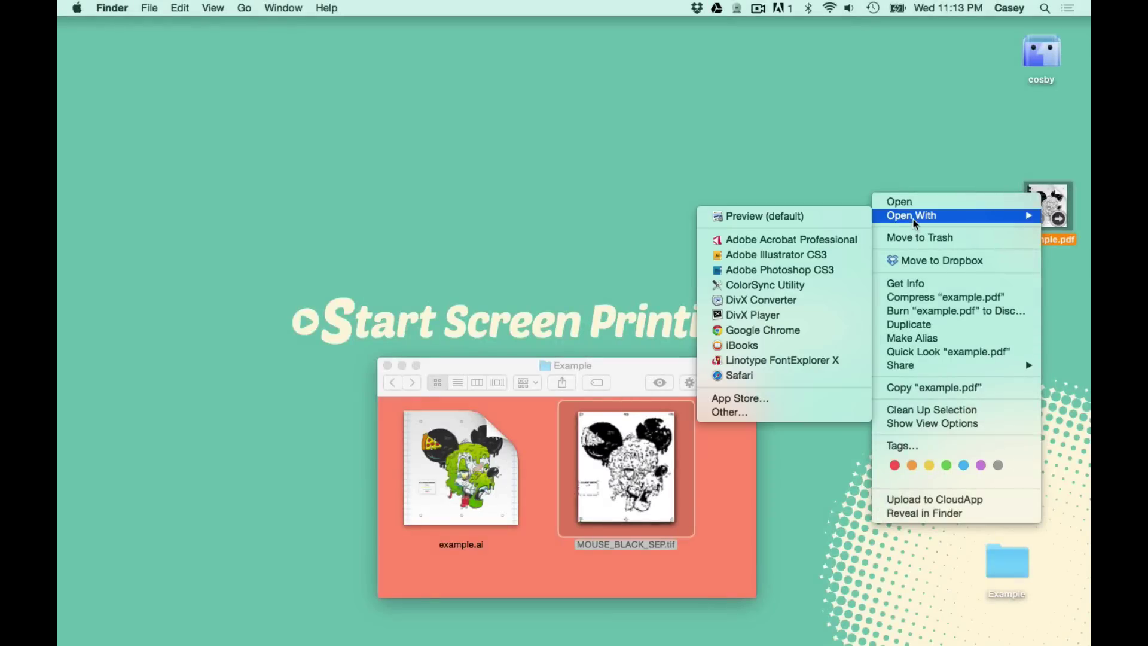
click(803, 272)
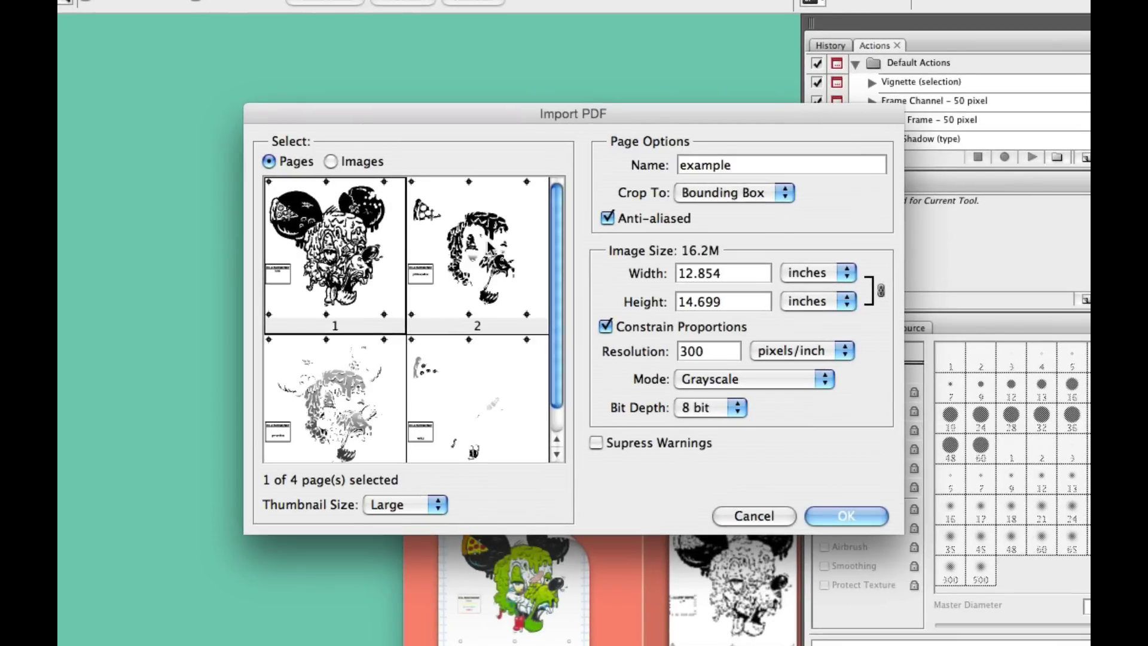
click(485, 248)
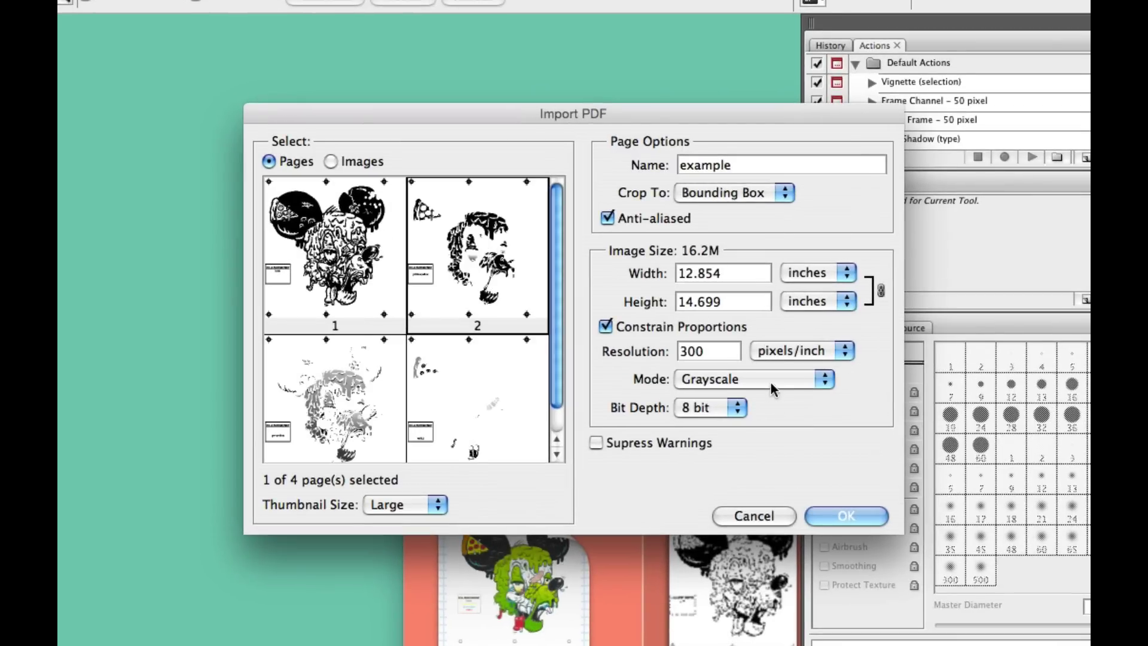
click(847, 518)
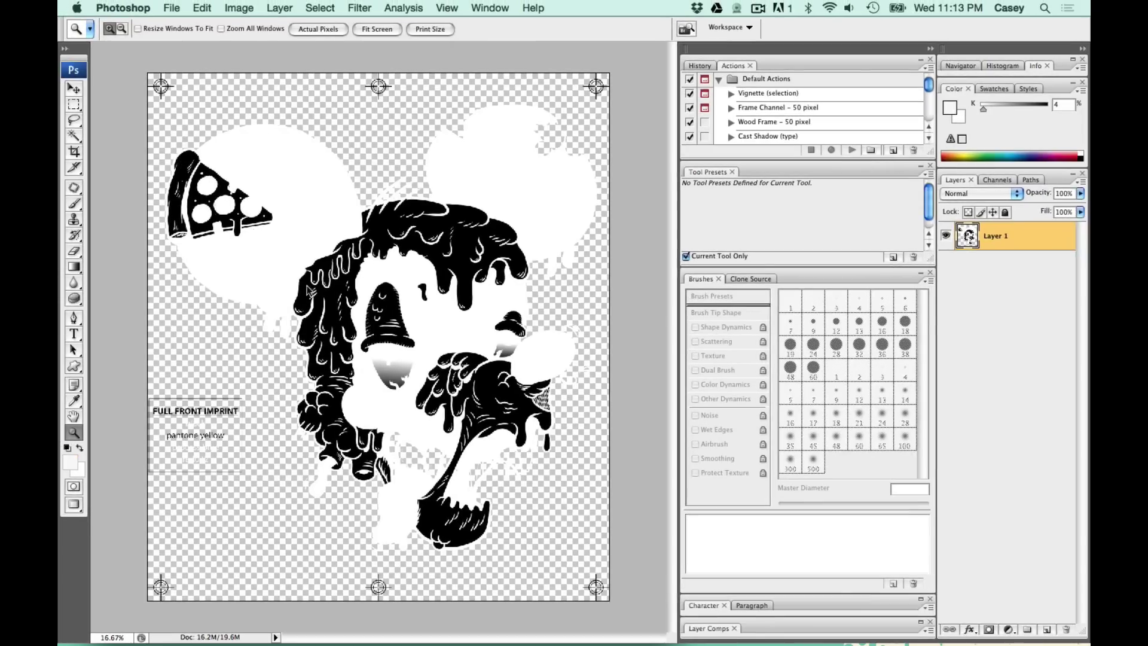
Step: Zoom in on the mouse's face to inspect the gradients, then zoom back out
drag(296, 289, 514, 460)
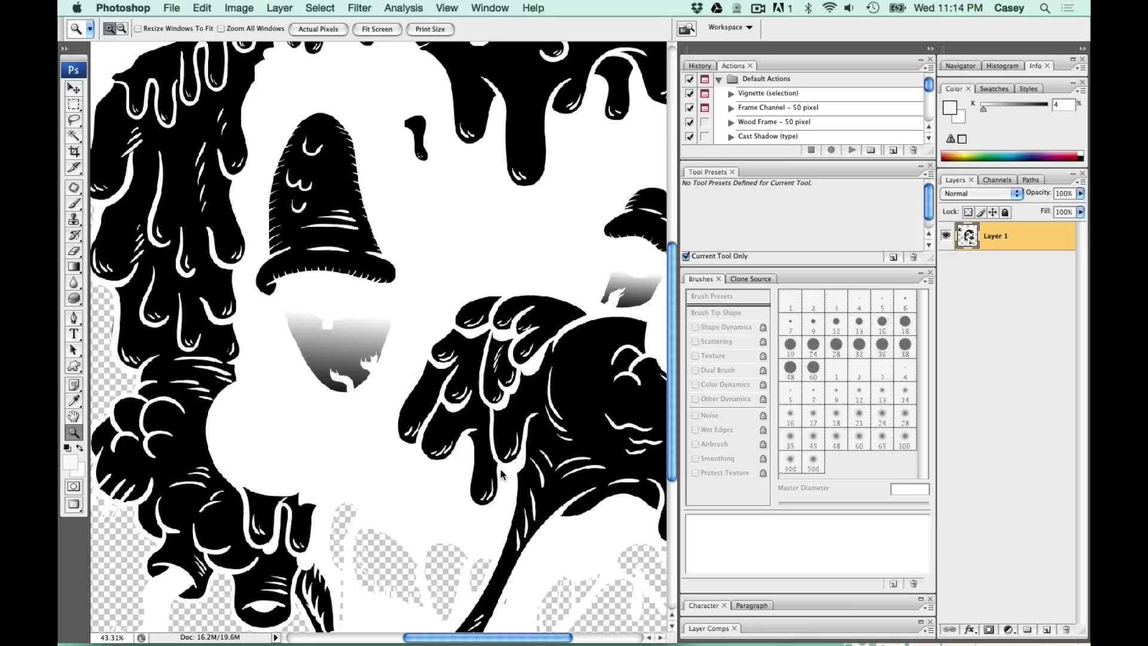
drag(562, 437, 422, 421)
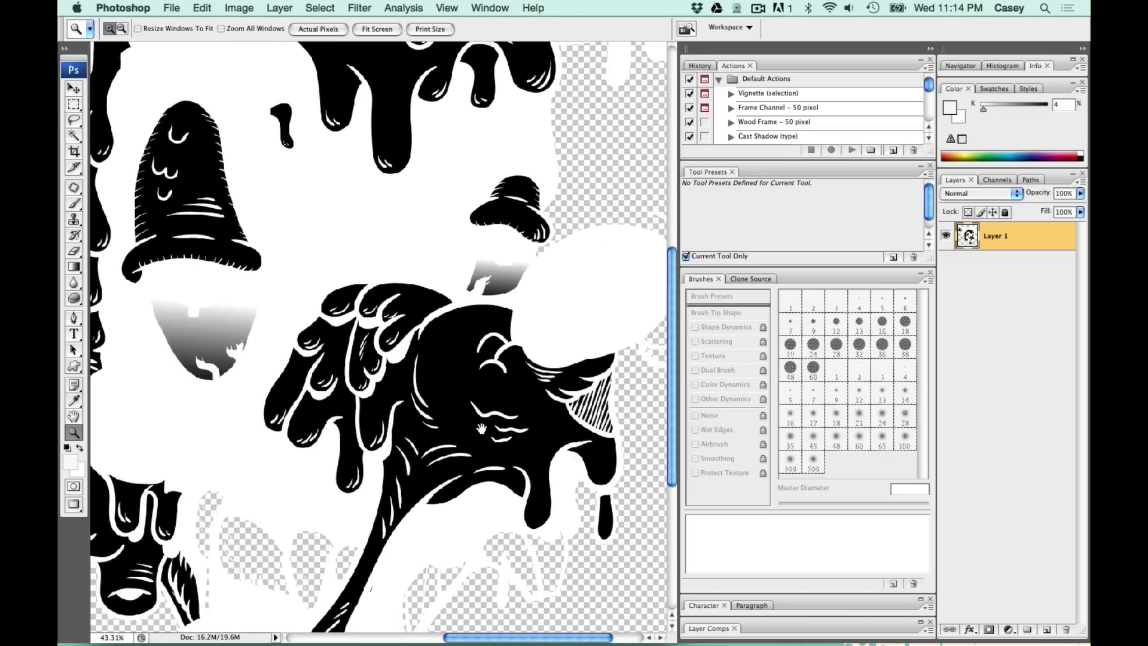
scroll(442, 418, up, 10)
scroll(429, 490, left, 6)
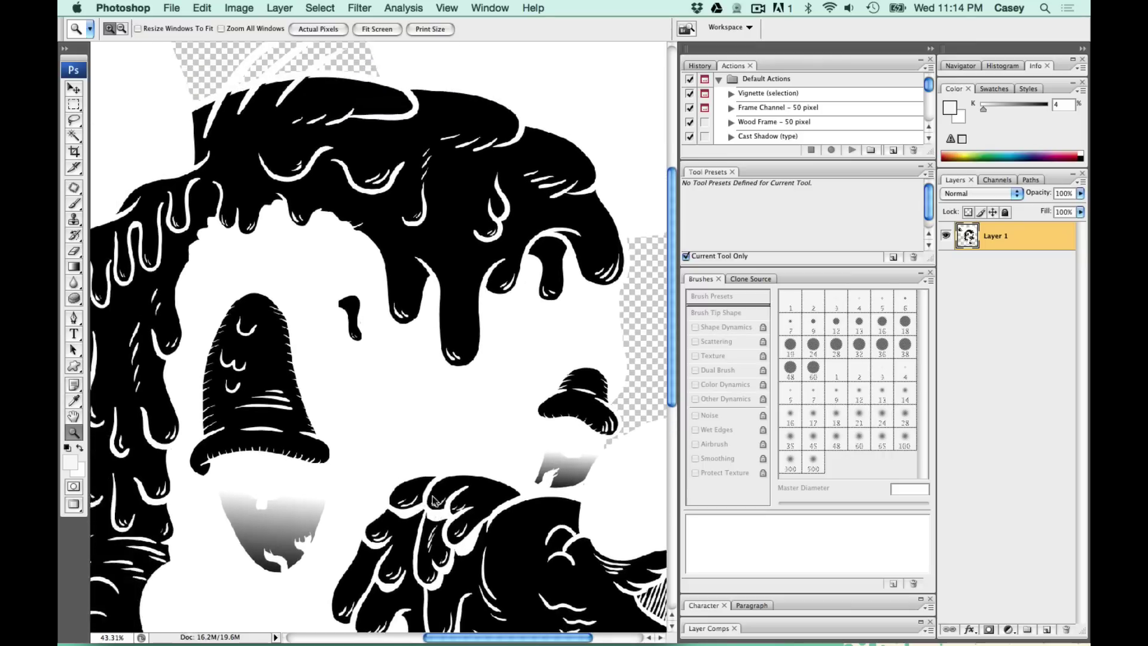
key(super+minus)
key(super+minus)
key(super+minus)
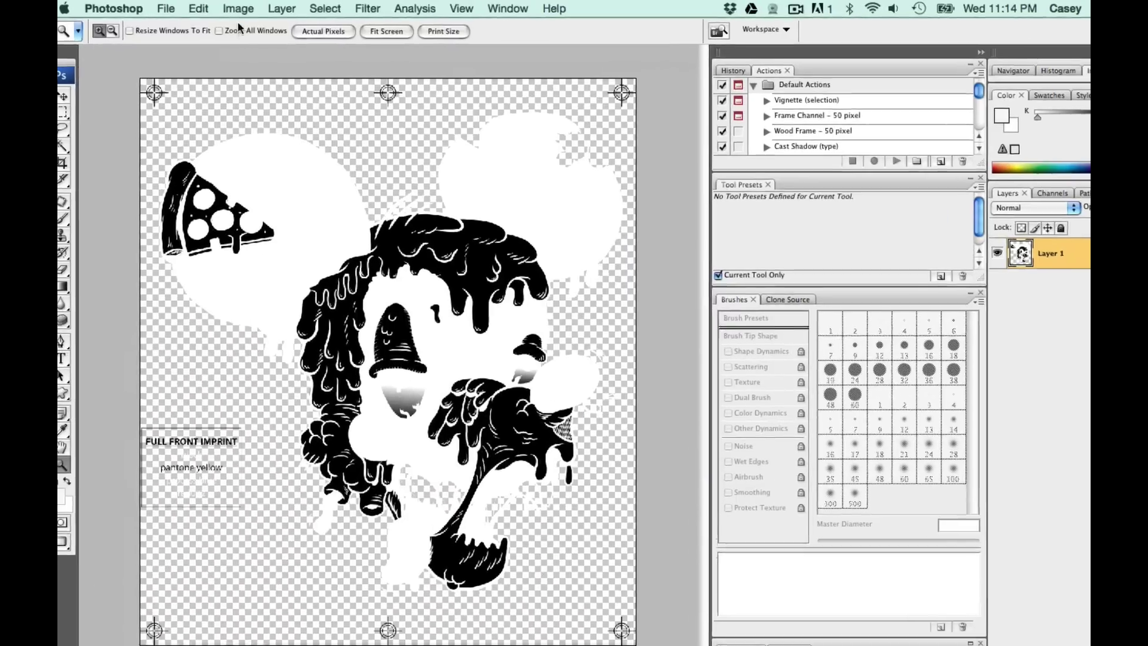
Step: Flatten the yellow separation and convert it to a 300 ppi bitmap with halftone screen
click(239, 8)
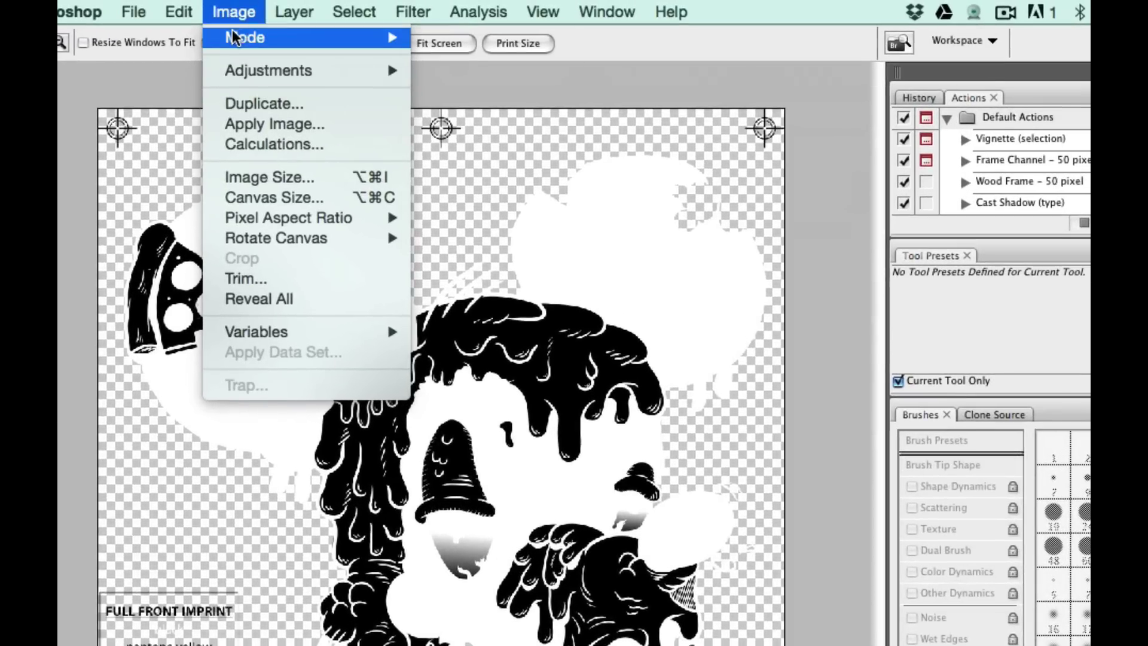
mouse_move(342, 25)
click(435, 43)
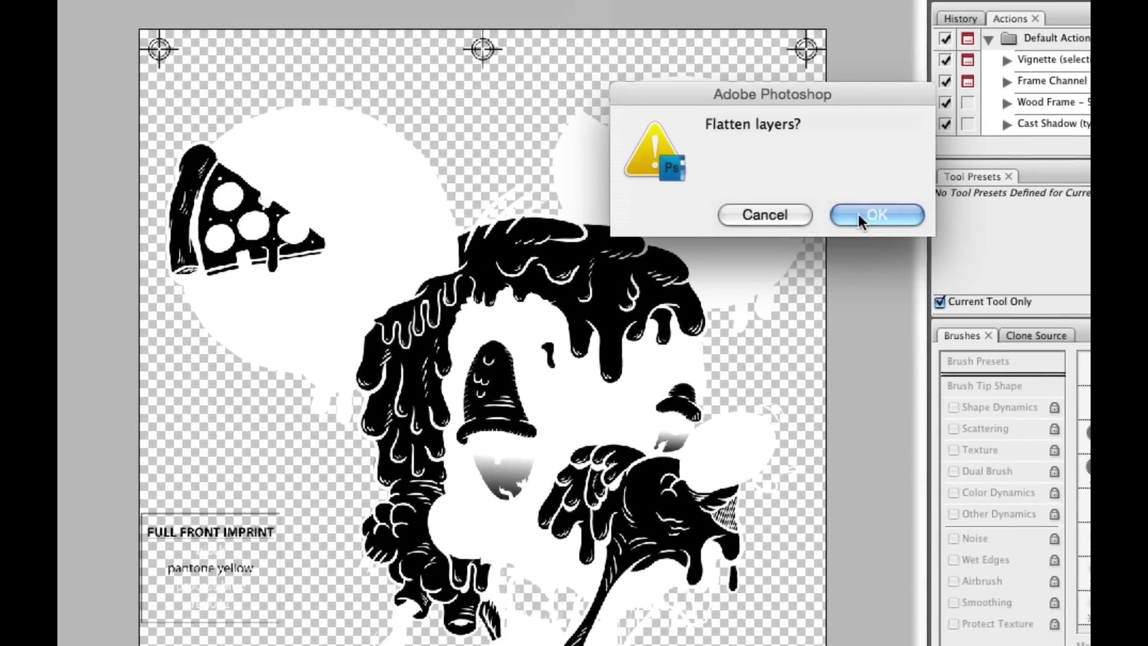
click(859, 214)
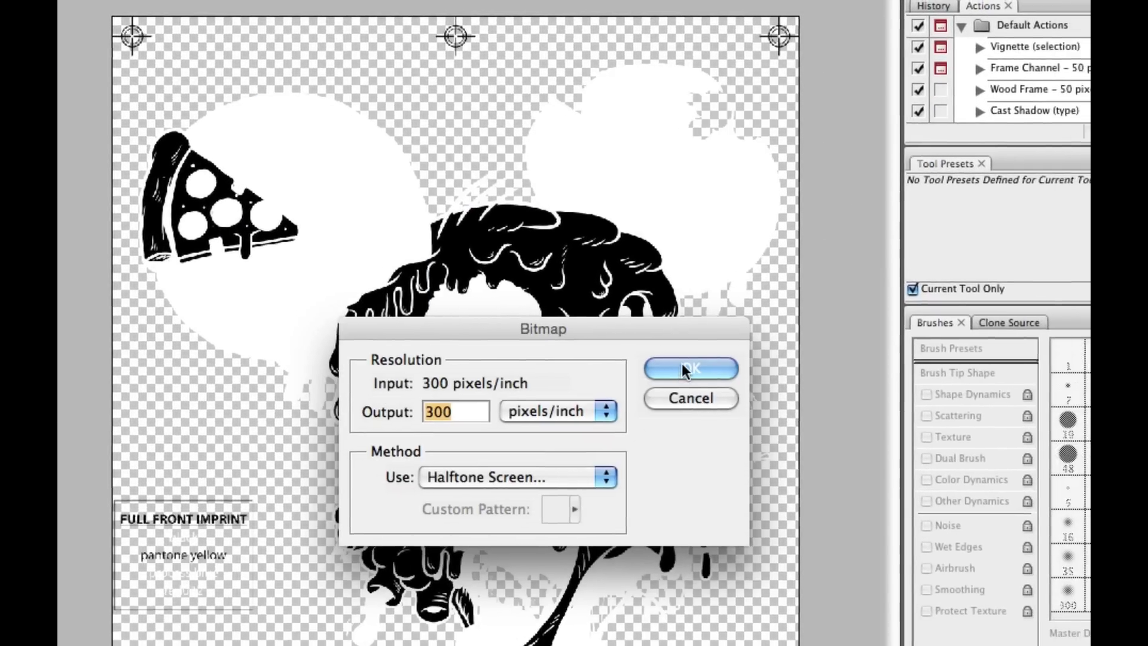
click(725, 366)
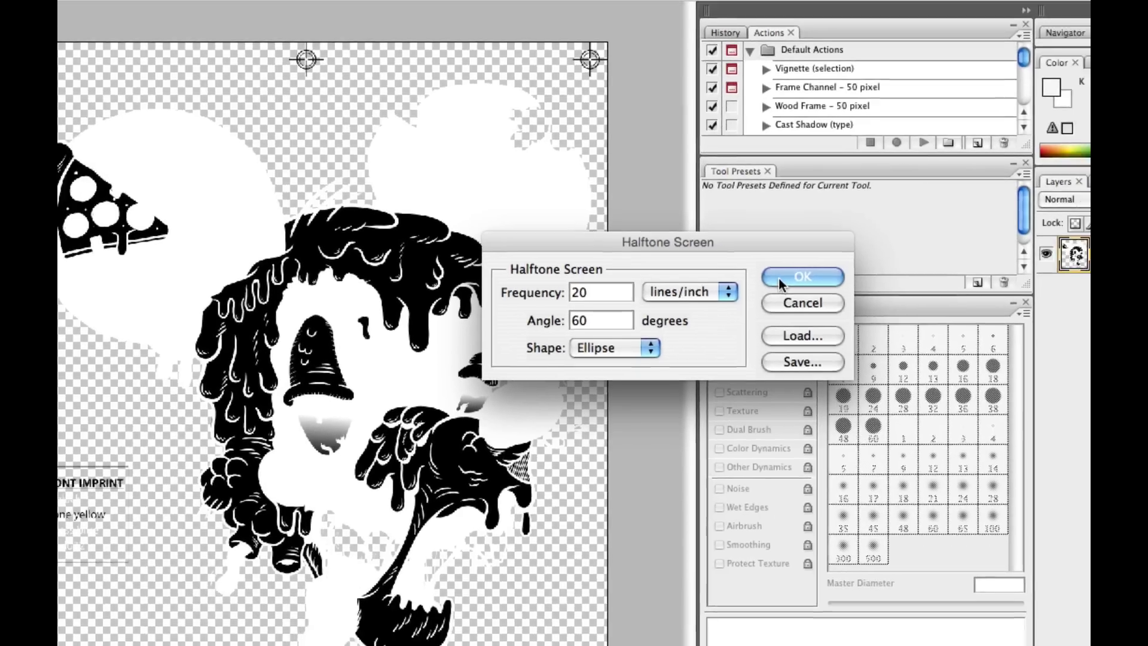
click(780, 278)
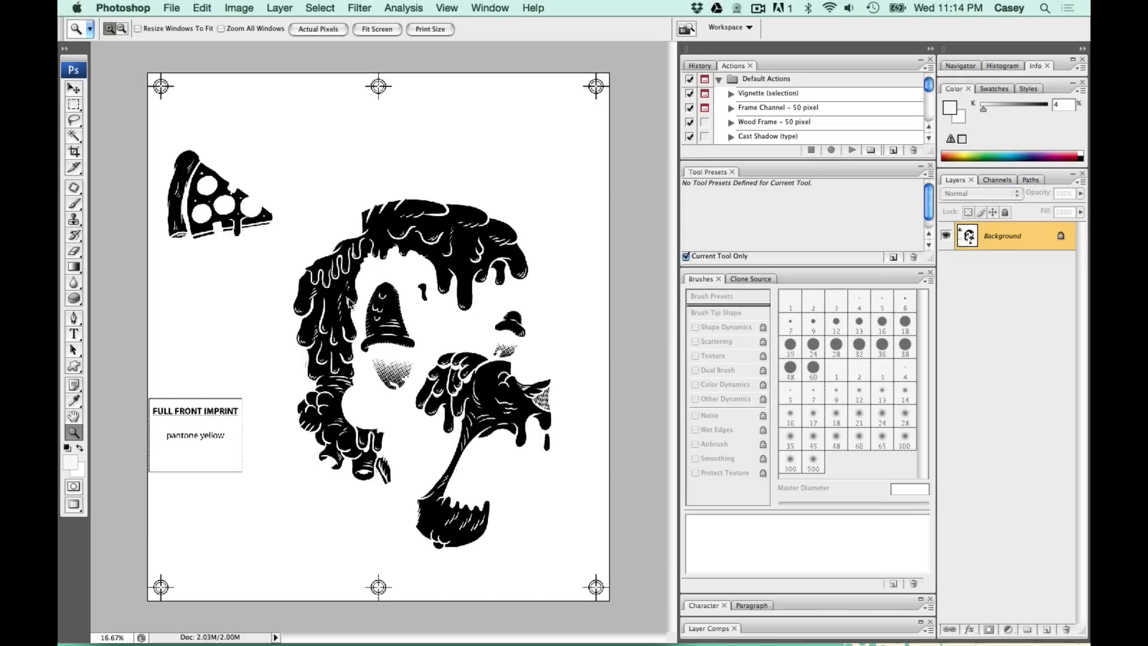
Step: Zoom in to inspect the halftone dots, then zoom back out to the whole page
drag(459, 394, 541, 443)
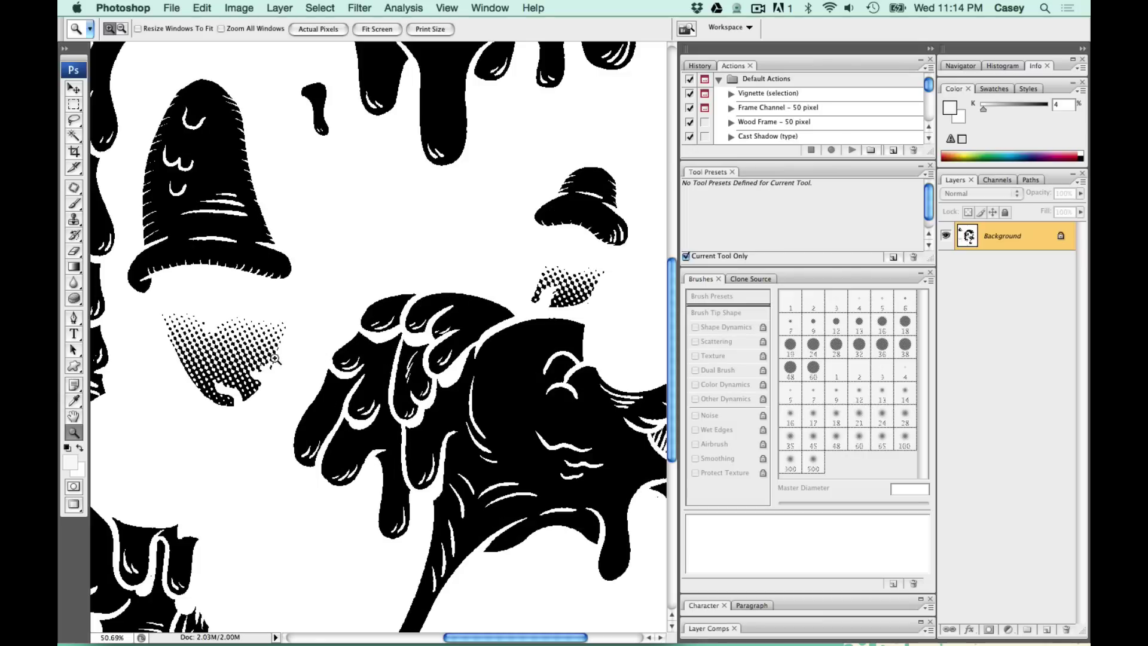
drag(242, 381, 465, 327)
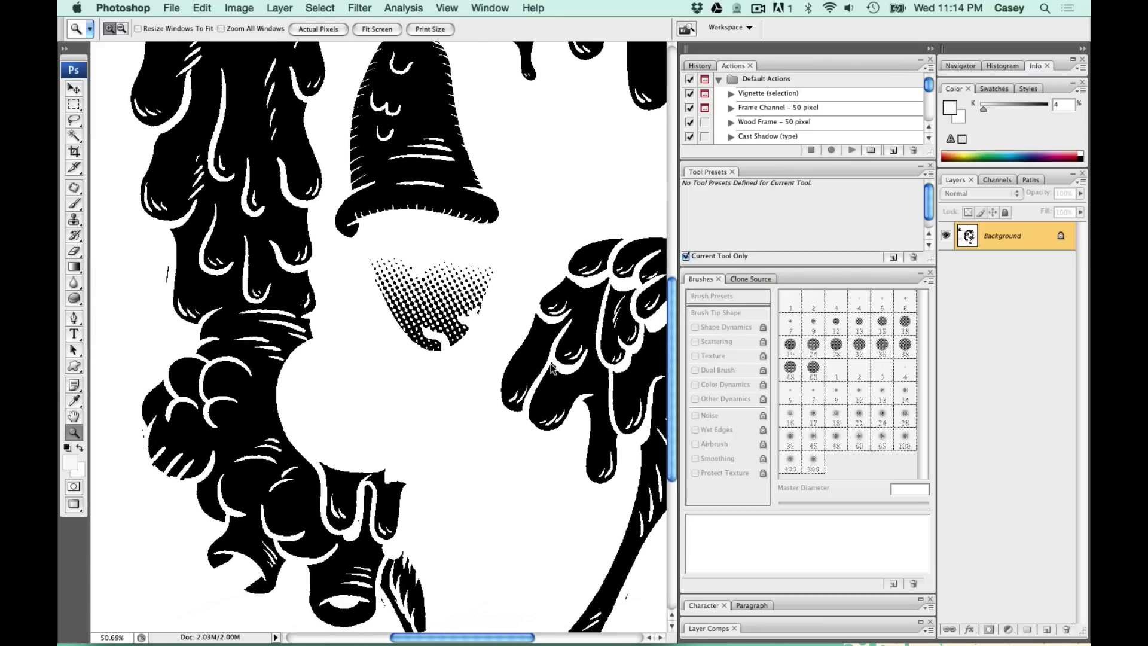
drag(570, 336, 458, 457)
alt+click(435, 451)
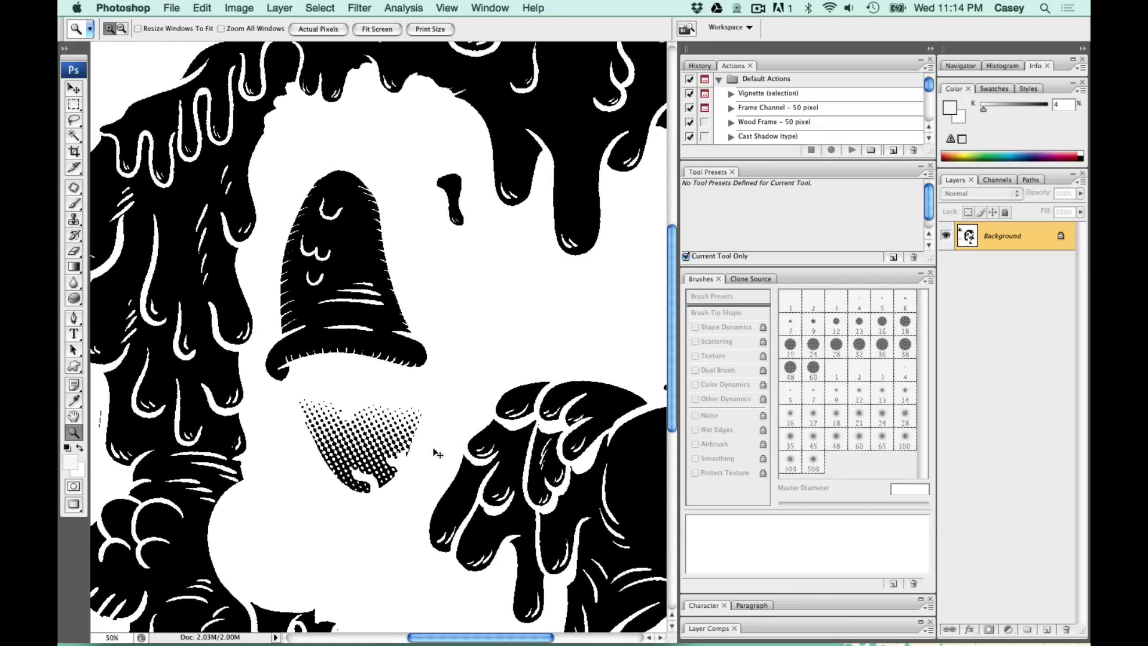
alt+click(427, 448)
alt+click(422, 426)
alt+click(407, 392)
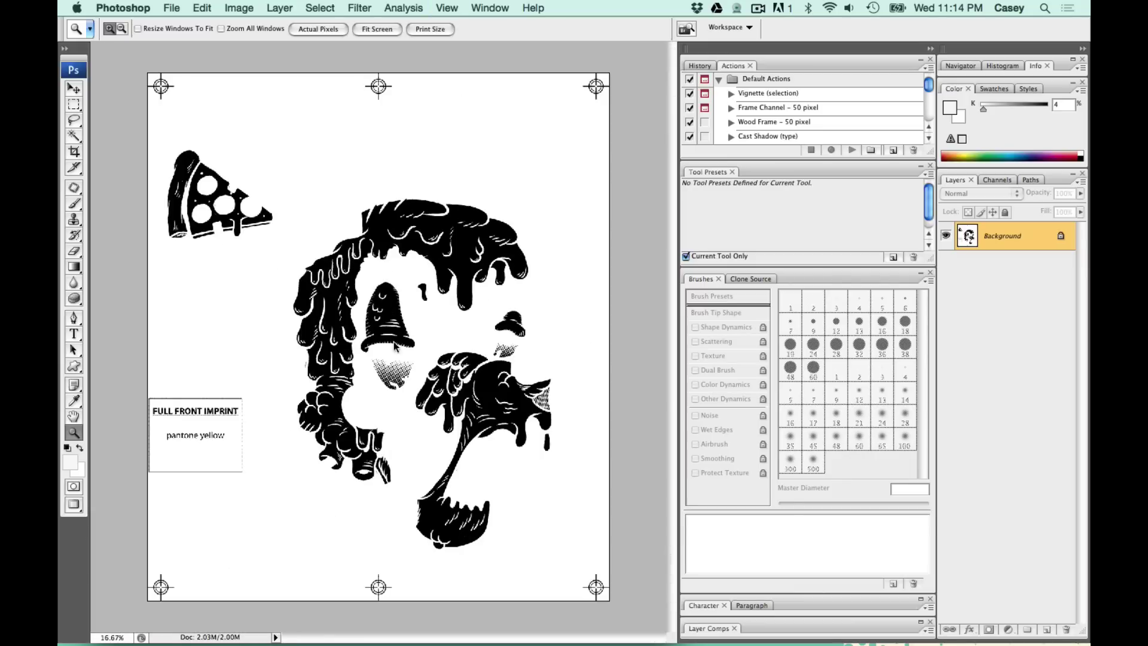
click(161, 8)
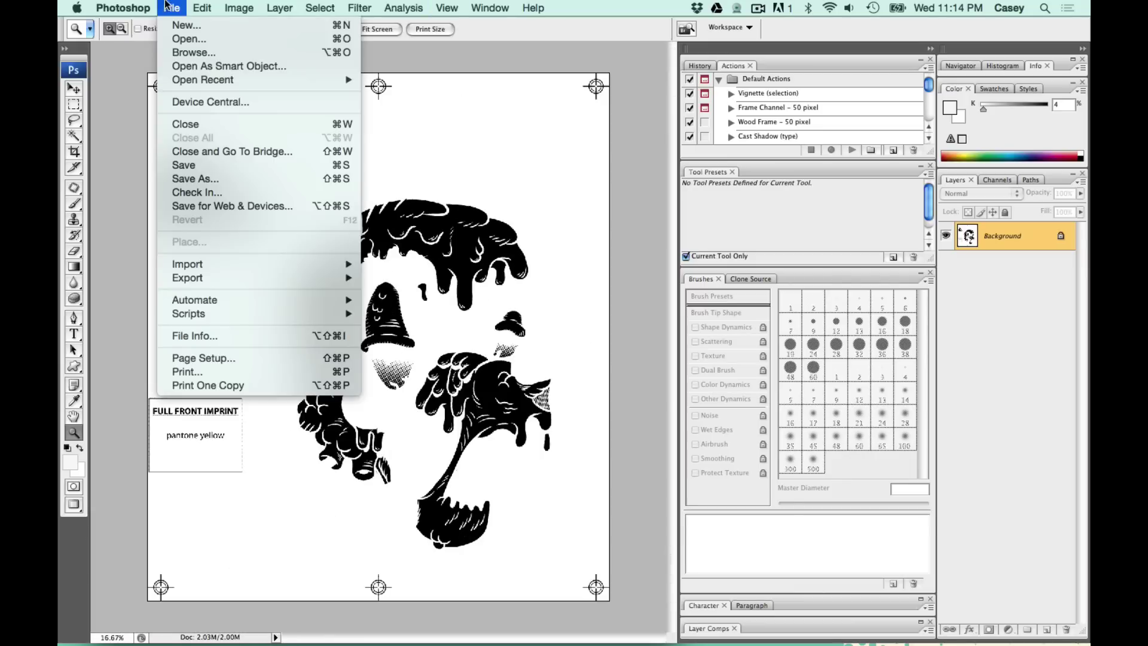
Step: Save the yellow separation as the TIFF MOUSE_YELLOW_SEP.tif and close it
click(181, 181)
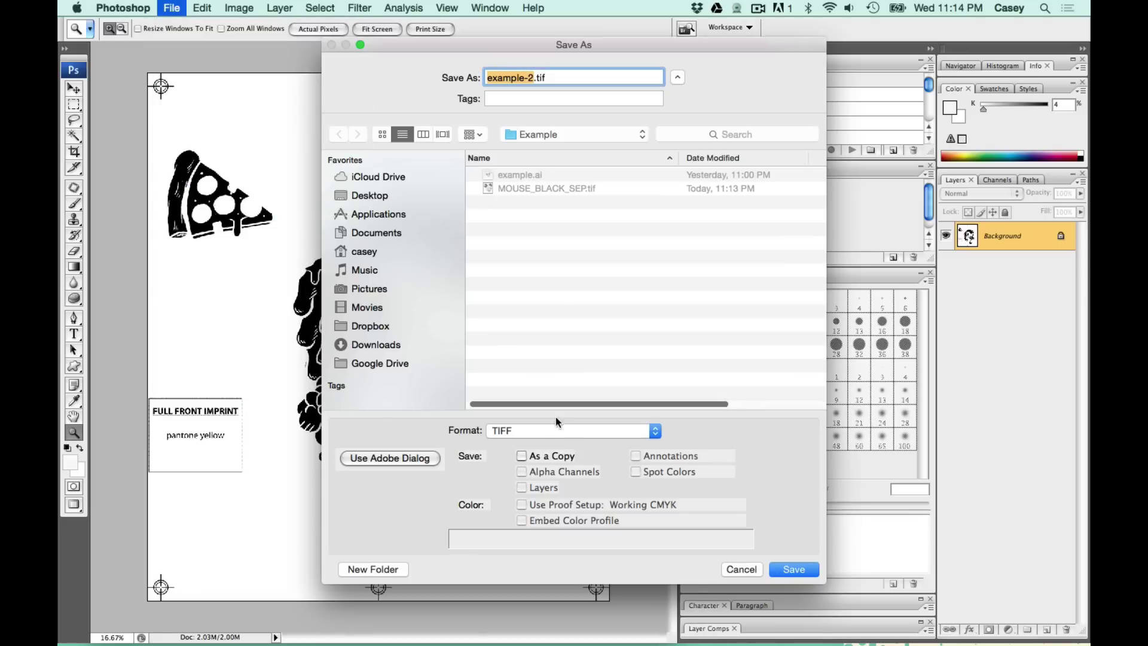
click(554, 430)
click(555, 430)
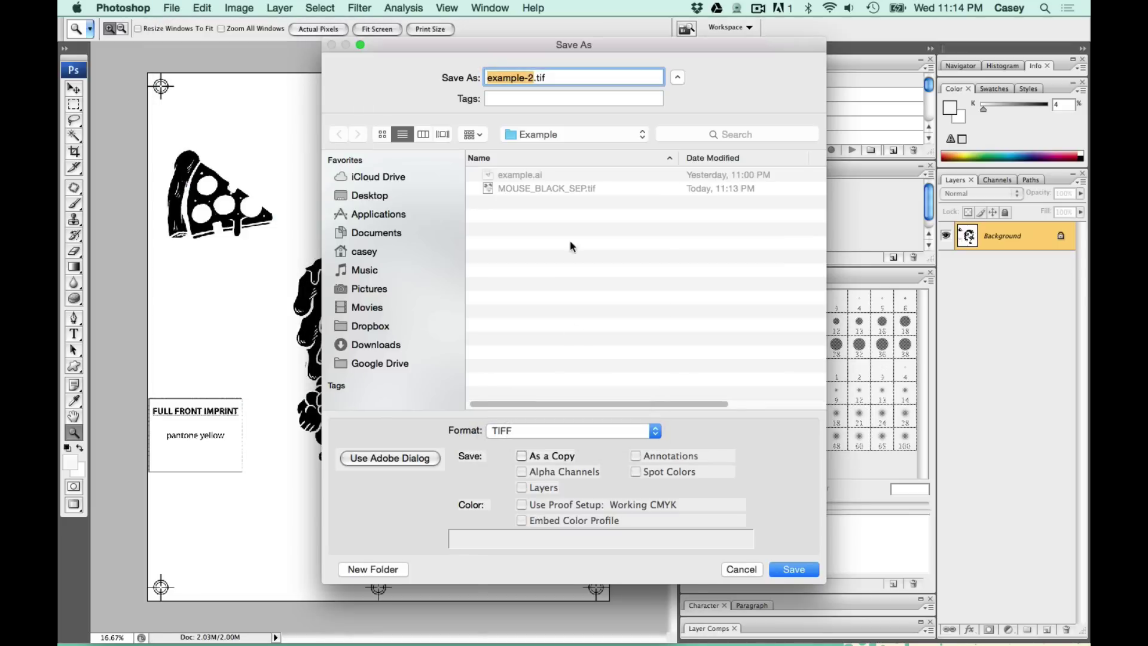
click(535, 186)
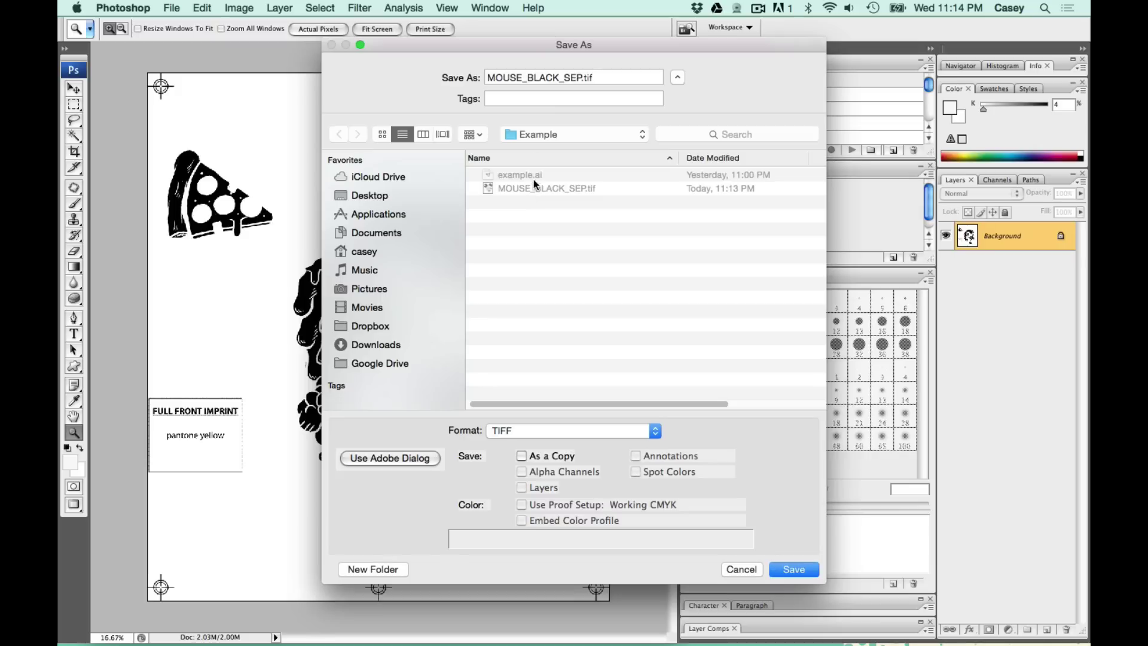
click(559, 78)
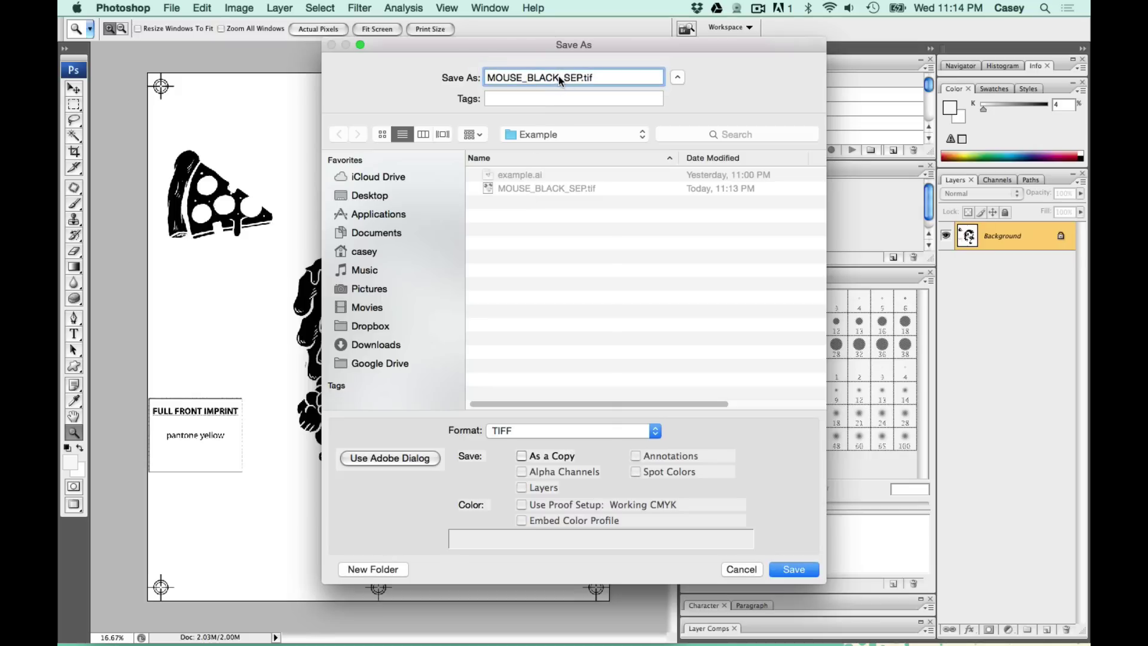
key(BackSpace)
text(YELLOW)
key(Return)
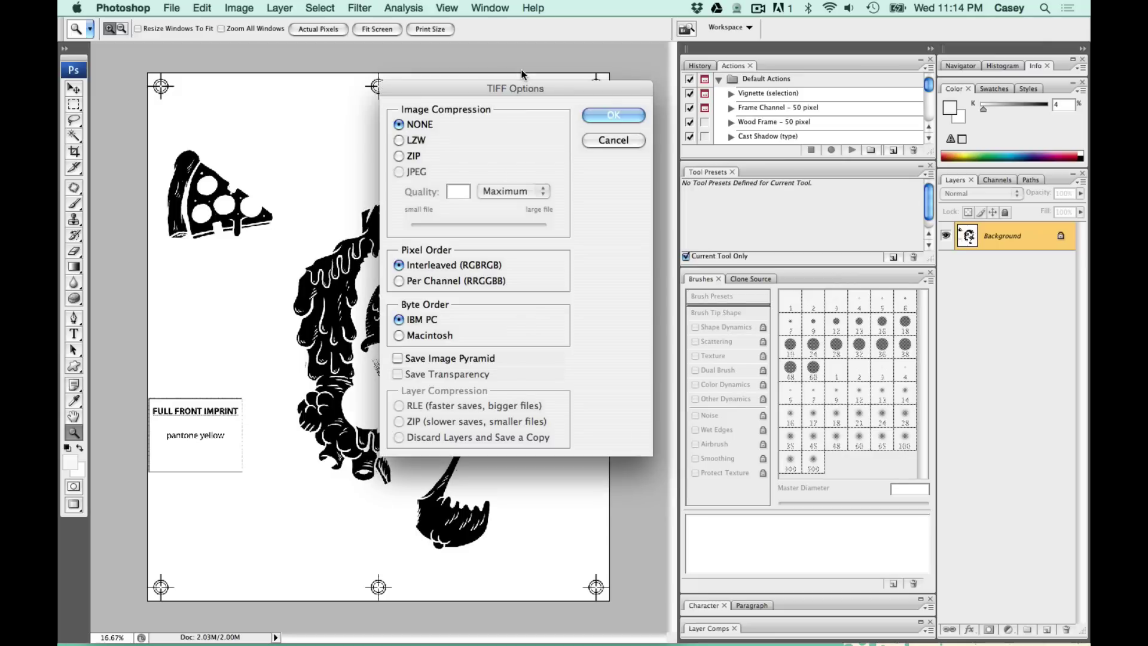
click(605, 120)
key(super+w)
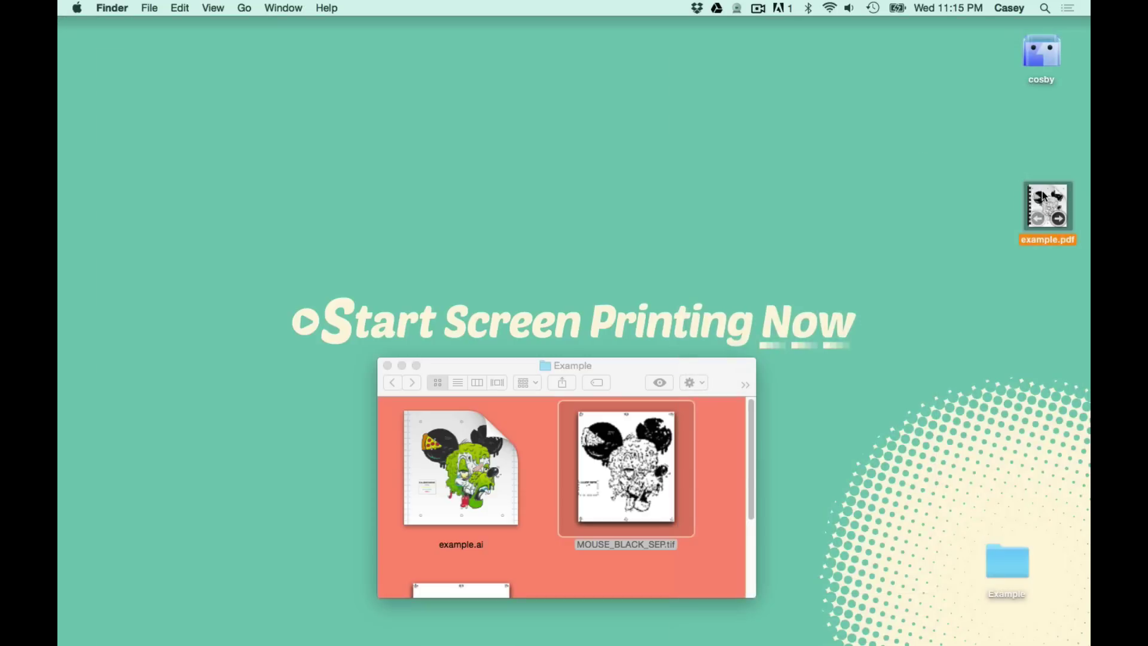
Step: Open example.pdf's process blue page in Photoshop CS3 with default import settings
right_click(1042, 191)
mouse_move(984, 213)
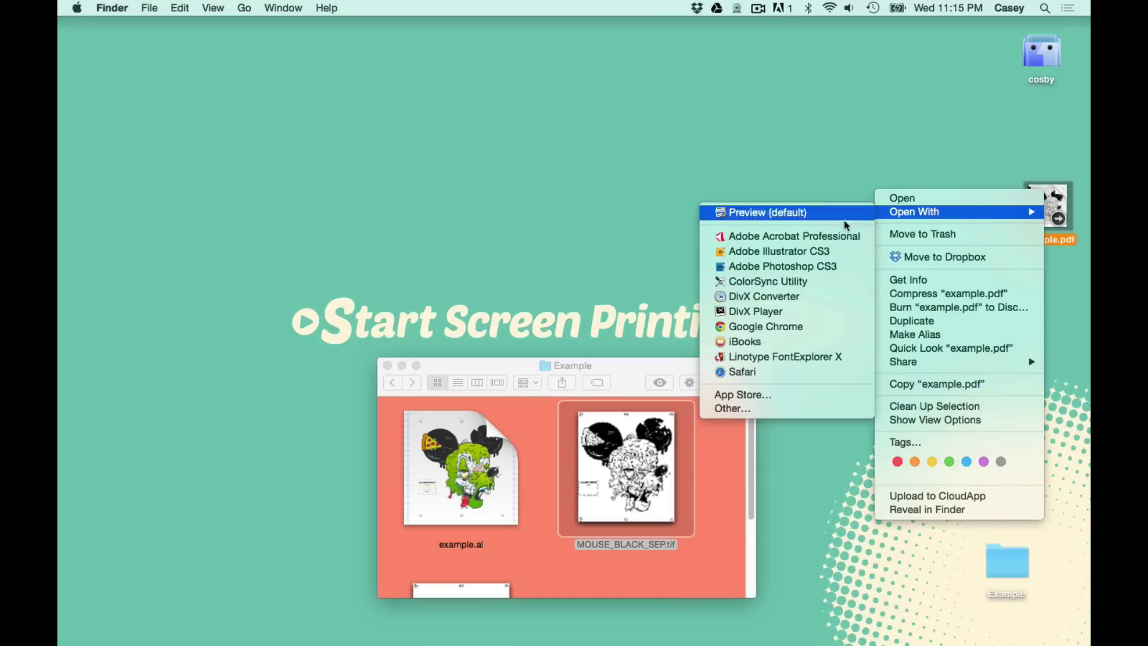
click(807, 266)
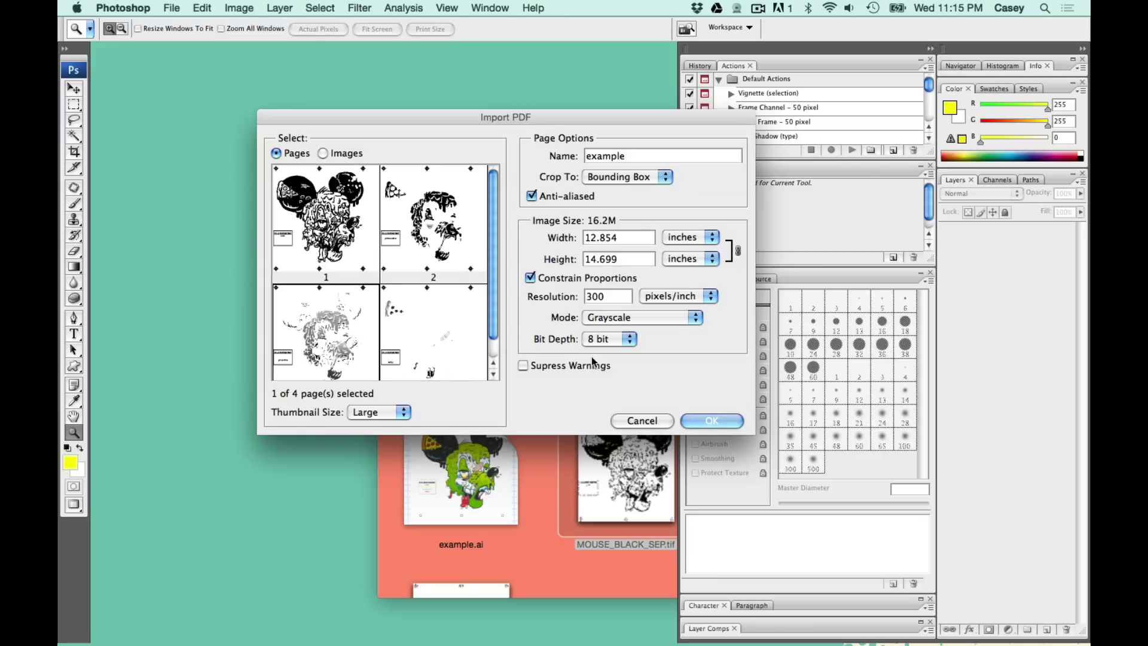
click(711, 420)
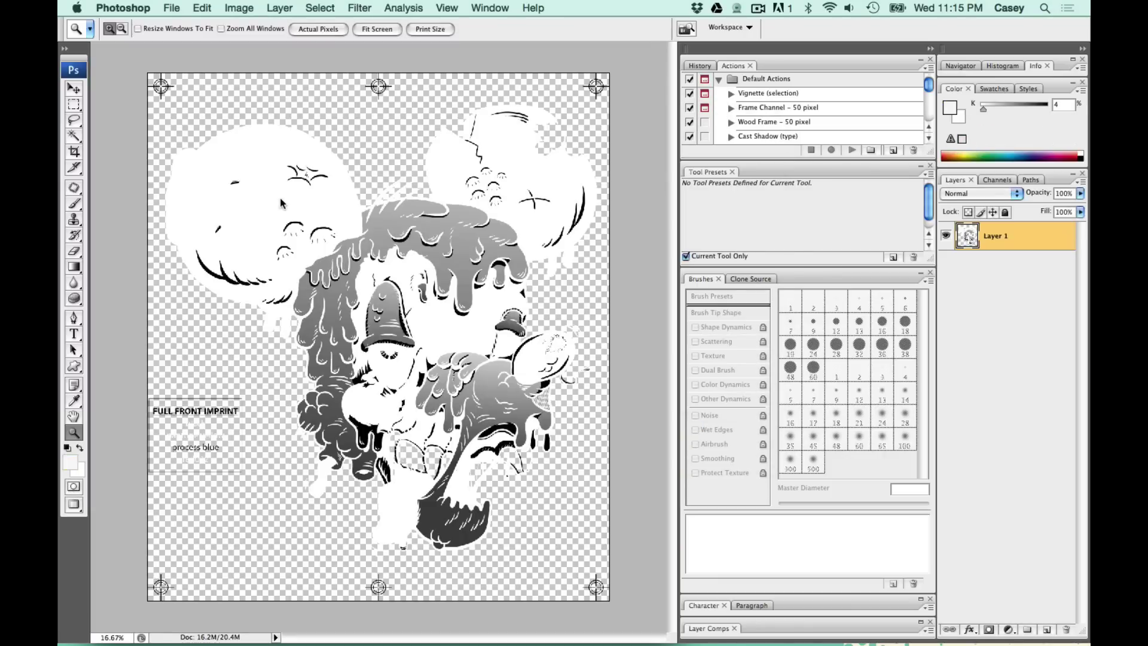
Step: Flatten and convert it to a 300 ppi bitmap with a 75° ellipse halftone screen
click(238, 8)
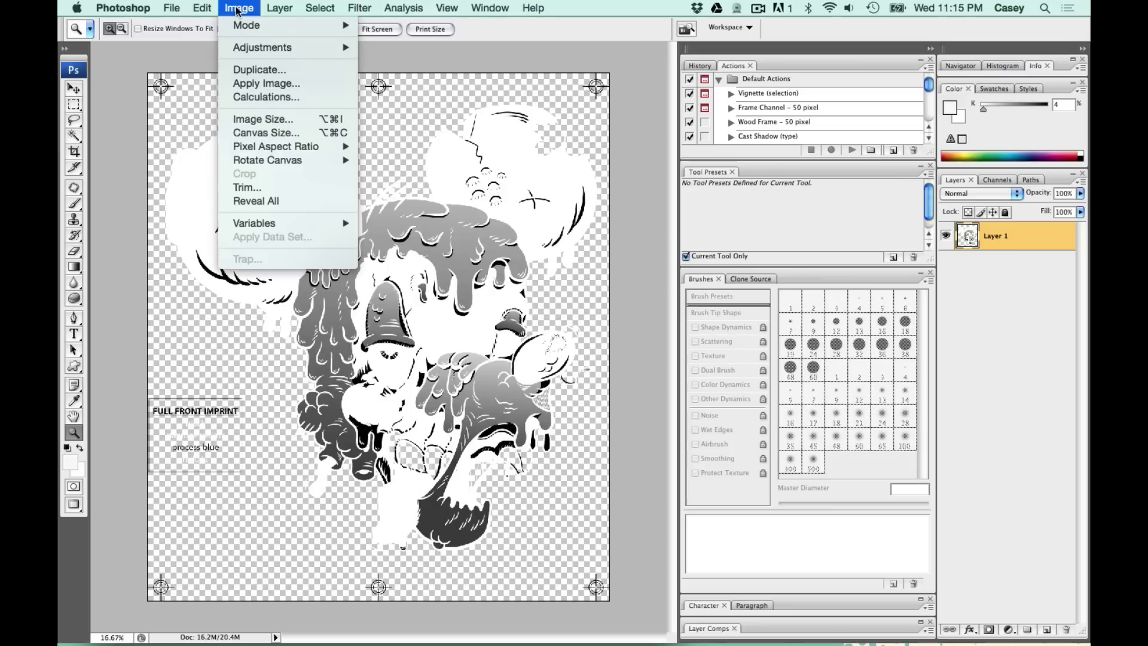
mouse_move(336, 28)
click(392, 29)
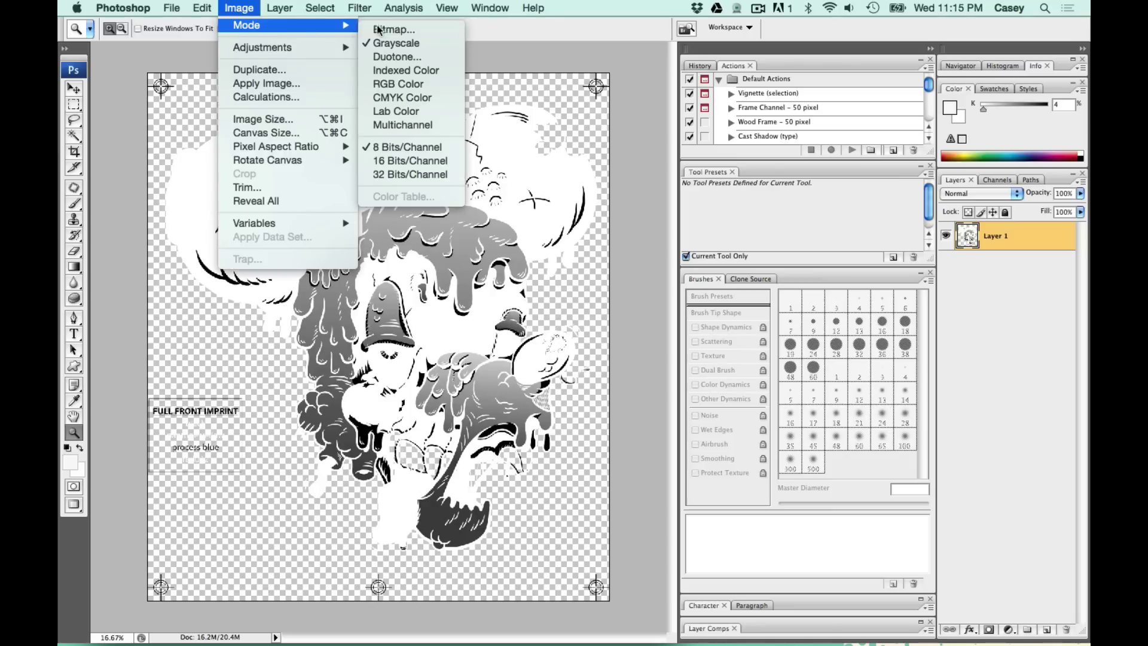
click(665, 199)
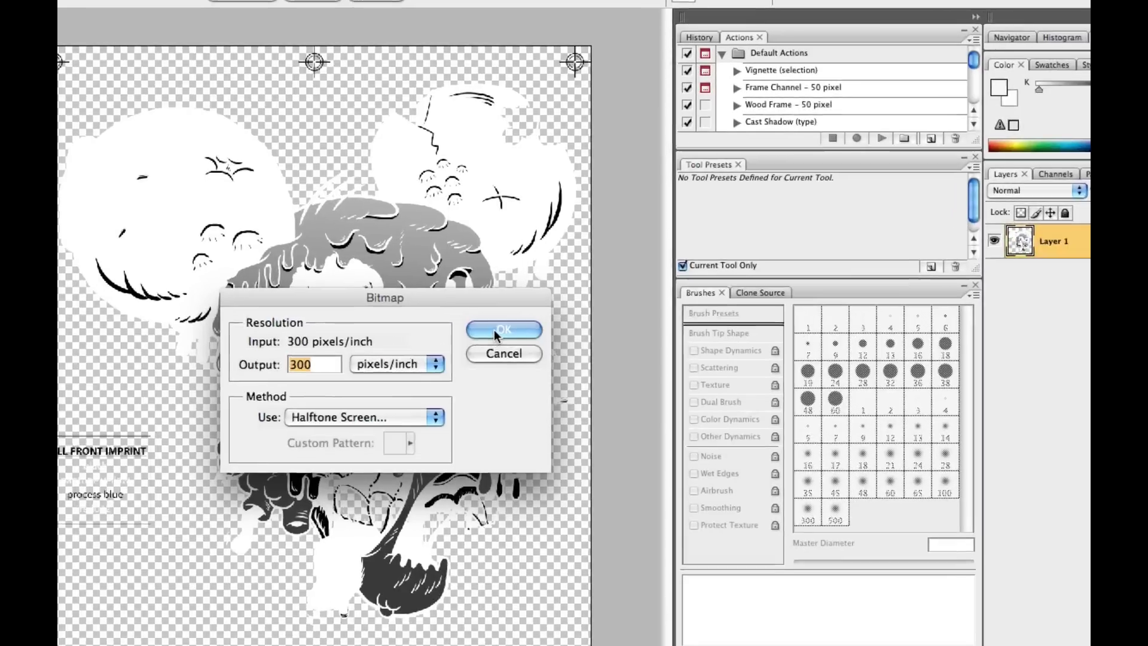
click(527, 315)
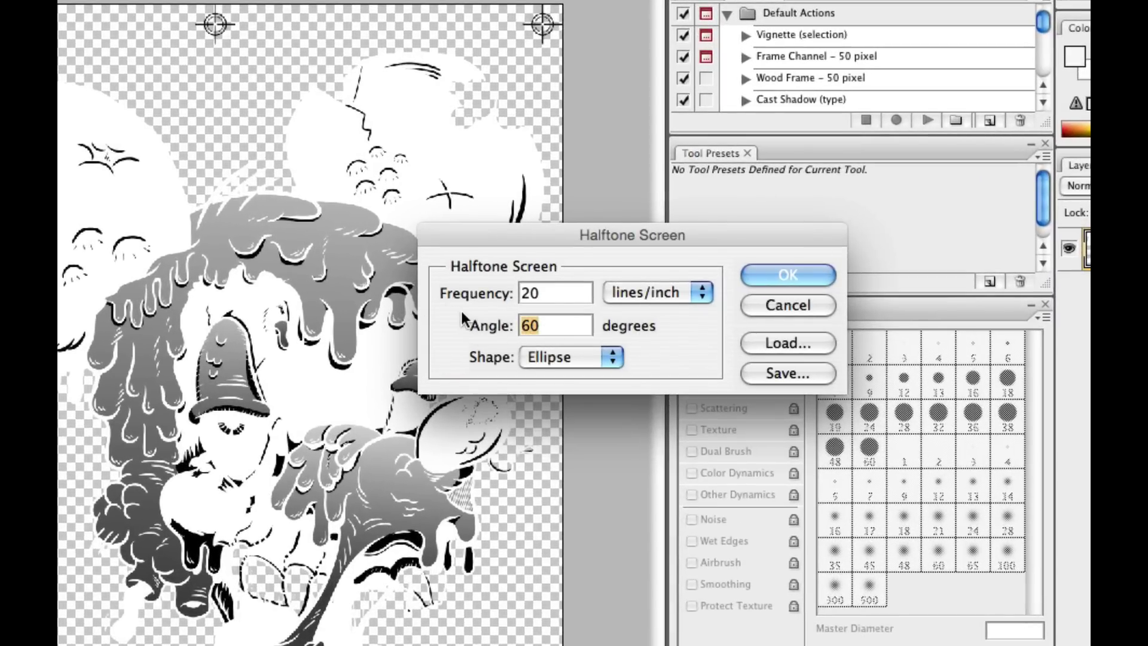
text(75)
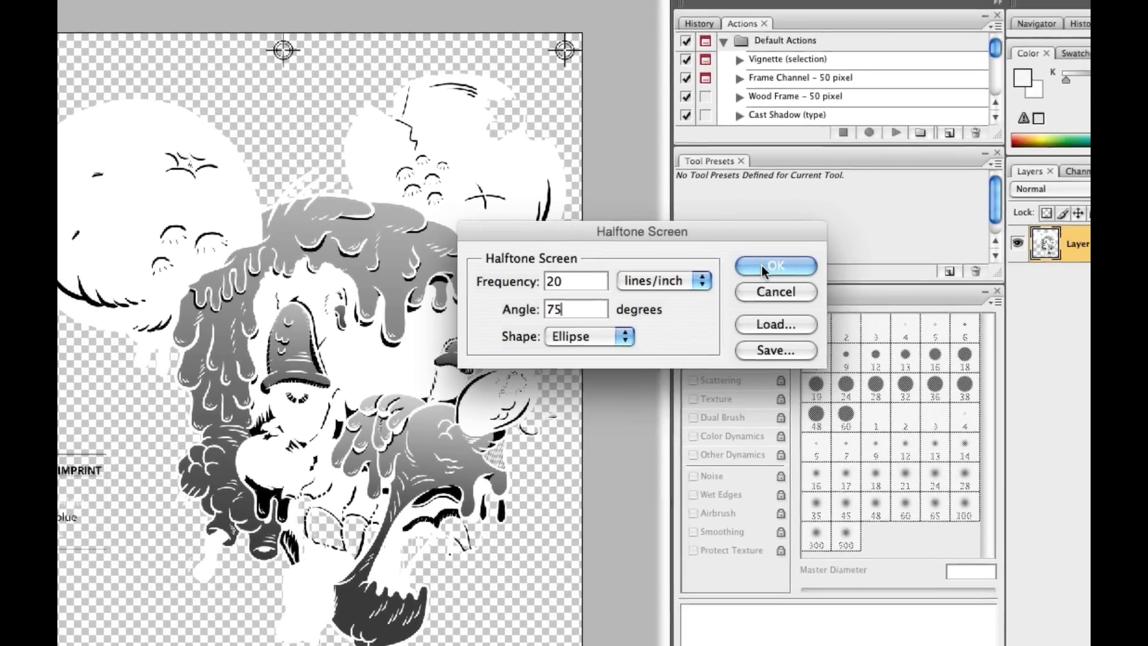
click(774, 274)
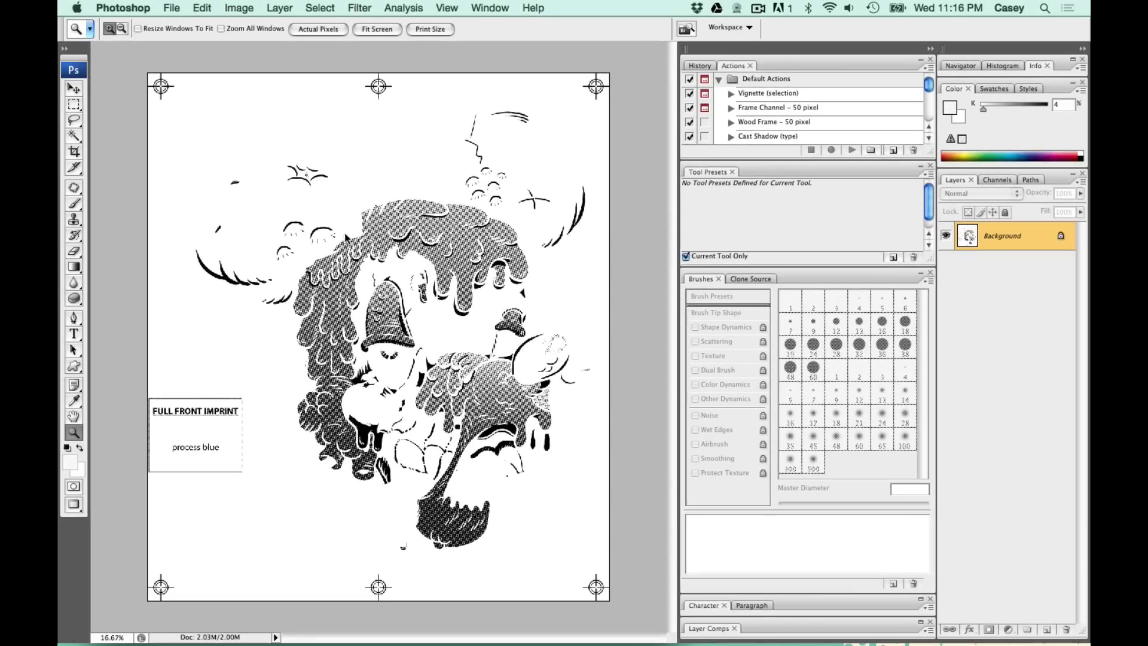
Step: Zoom in on the upper-centre of the artwork to check the dots, then zoom out
drag(267, 181, 520, 421)
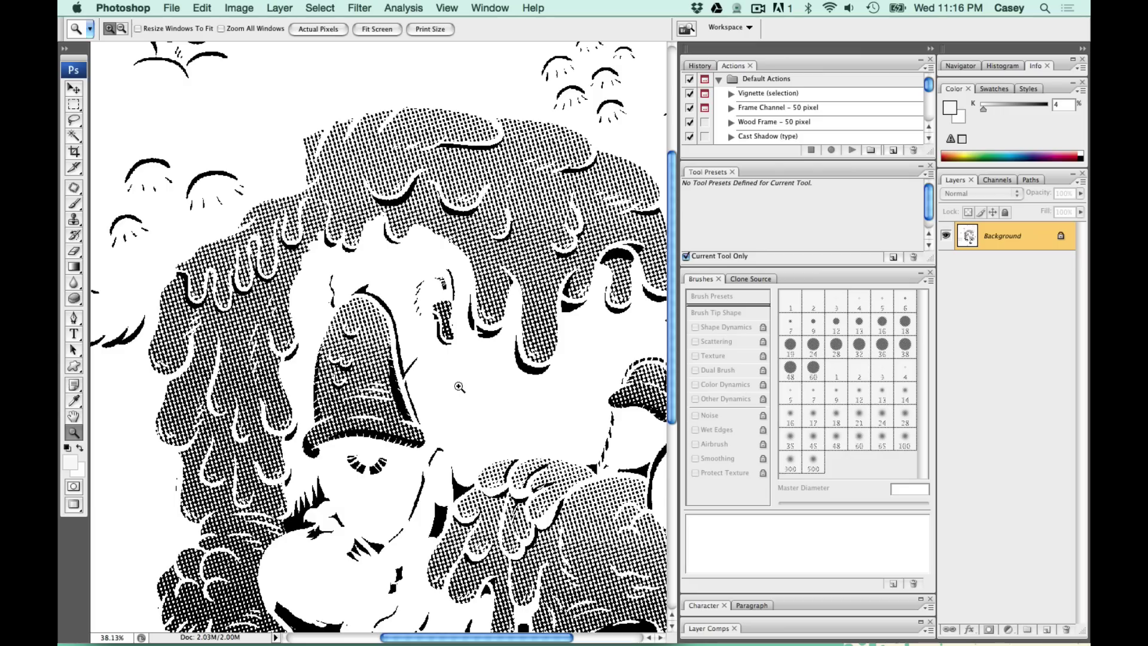
scroll(442, 479, down, 5)
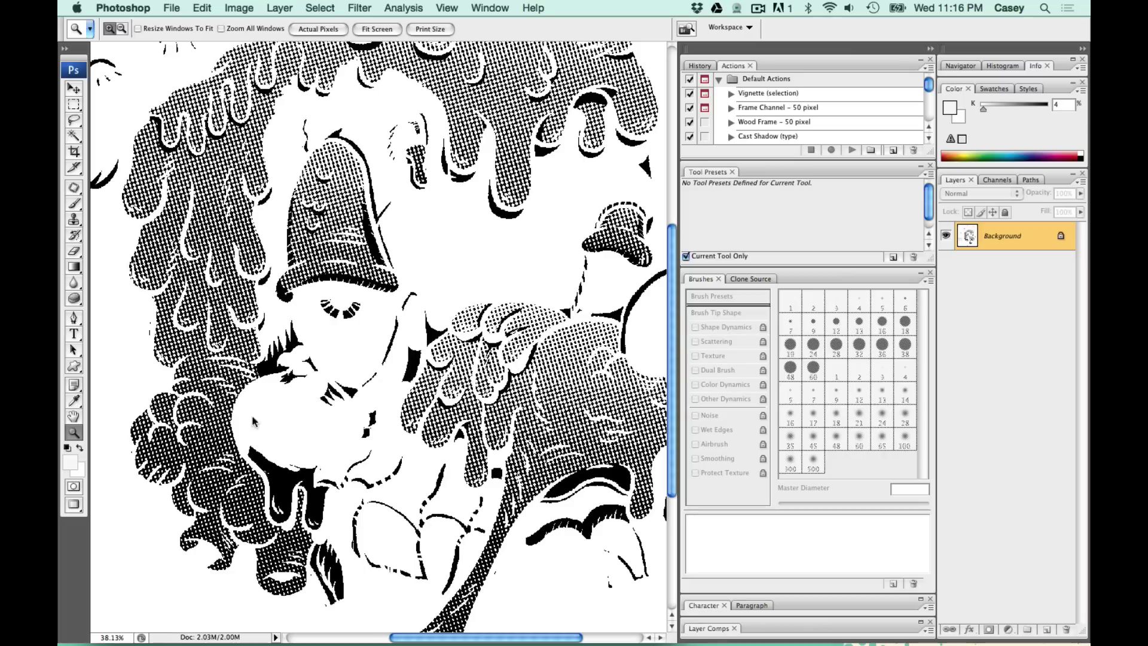
drag(361, 520, 526, 559)
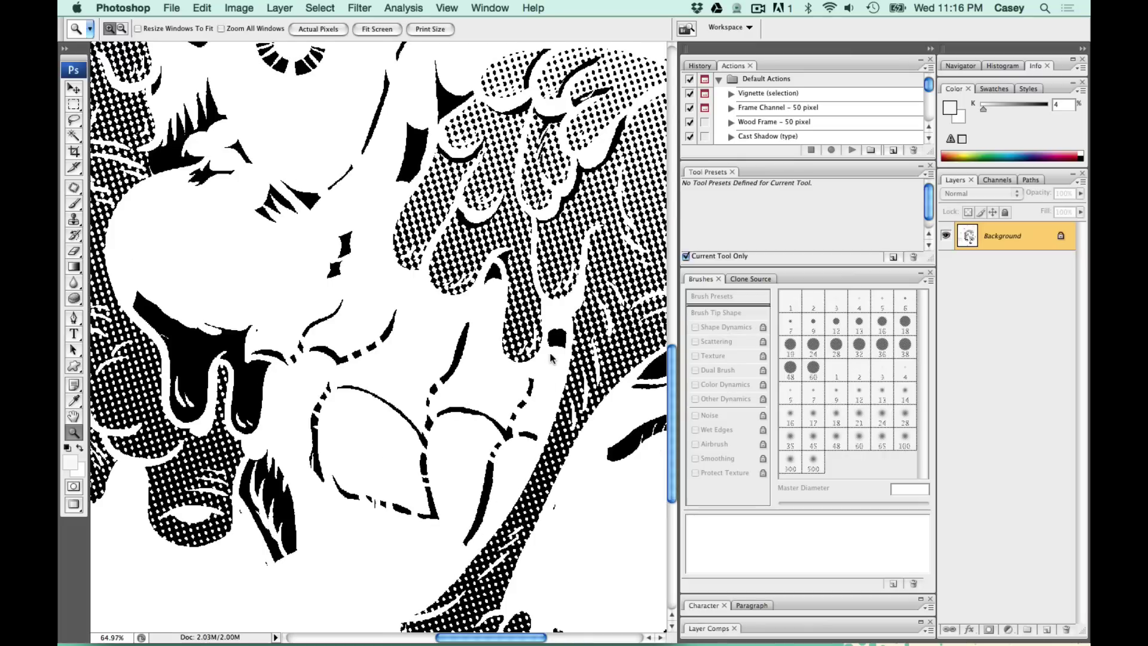
scroll(532, 371, up, 3)
scroll(532, 371, right, 3)
scroll(511, 380, up, 4)
scroll(511, 379, right, 4)
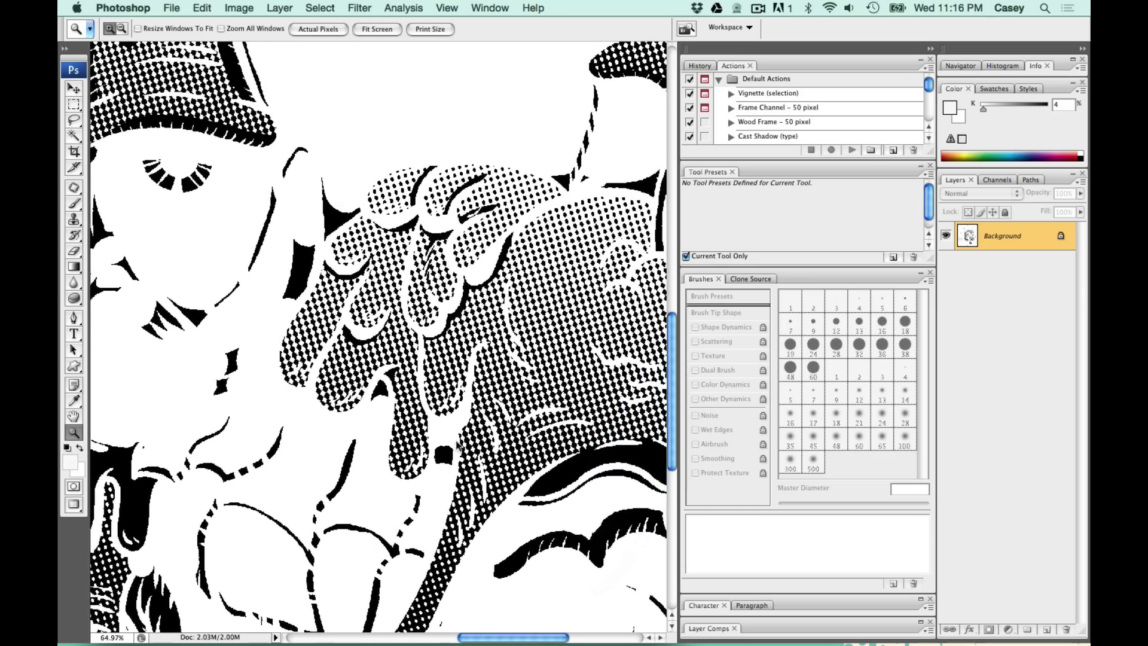
scroll(491, 401, up, 4)
scroll(490, 401, right, 3)
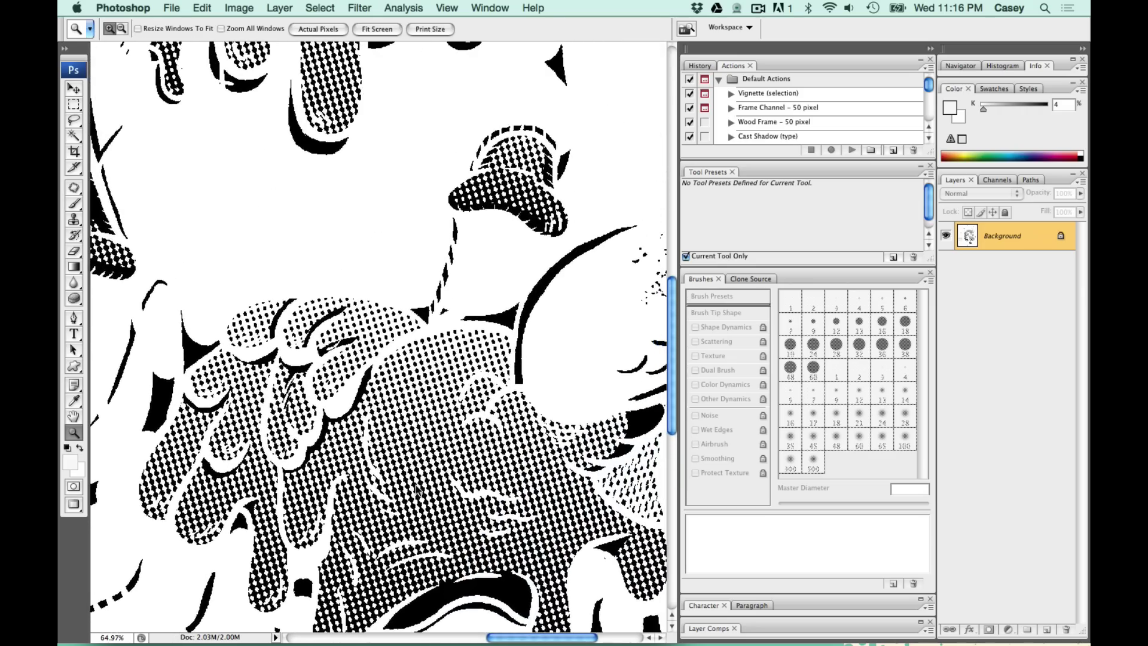
key(super+minus)
key(super+minus)
key(super+minus)
key(super+minus)
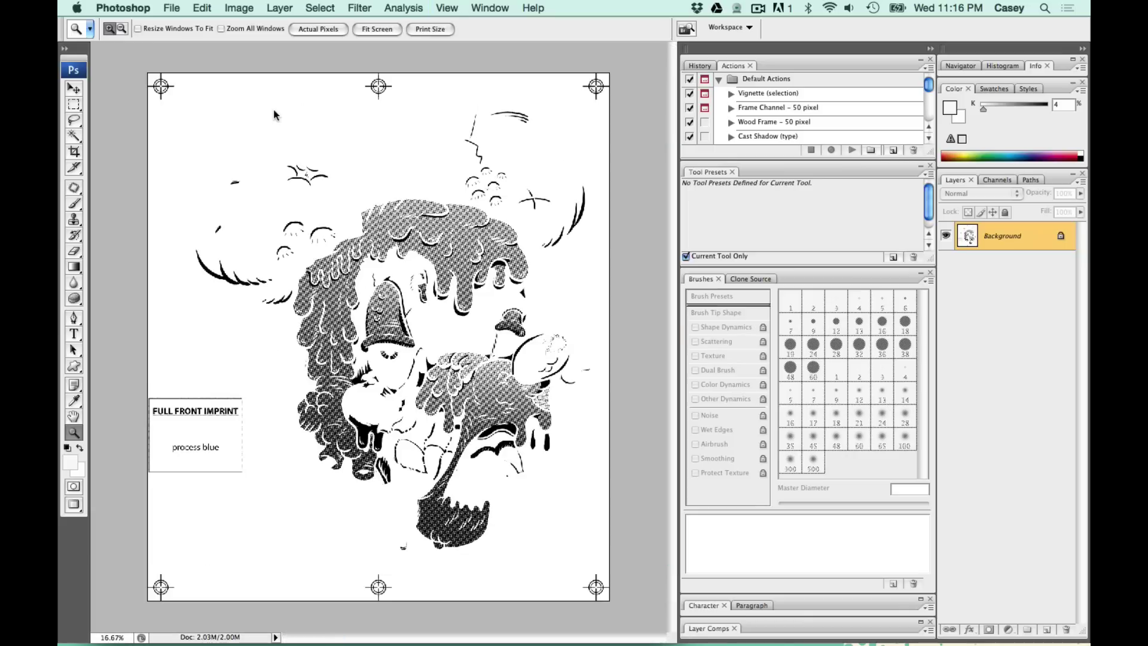
Step: Save the process blue halftone as the TIFF MOUSE_PROCESS_BLUE_SEP.tif and close it
click(174, 7)
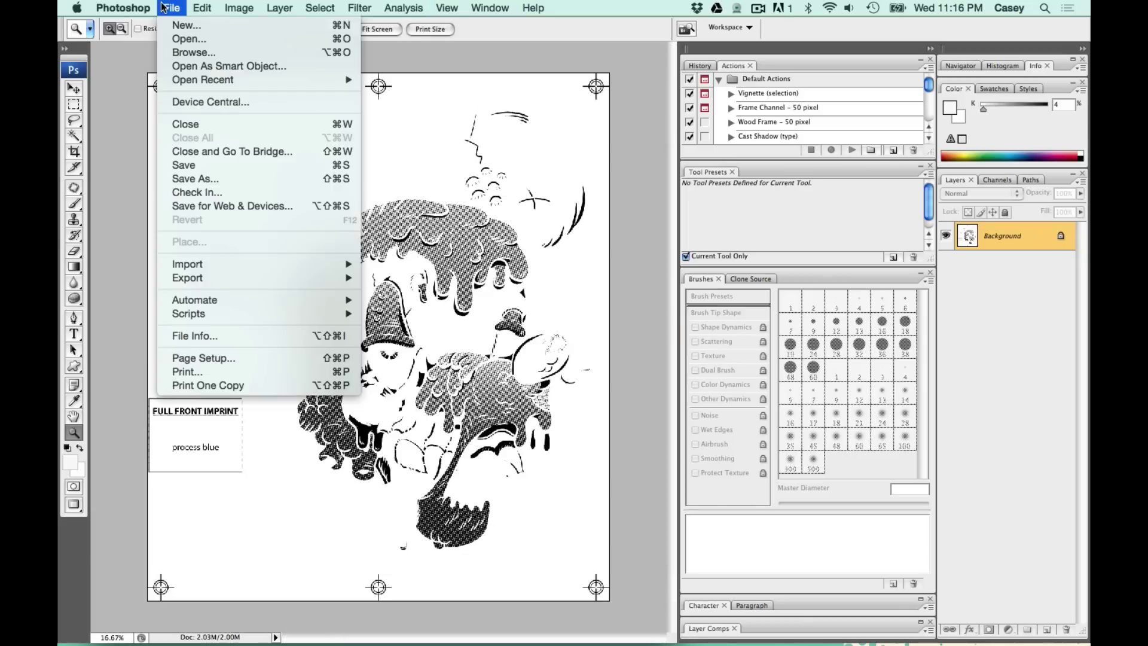
click(185, 166)
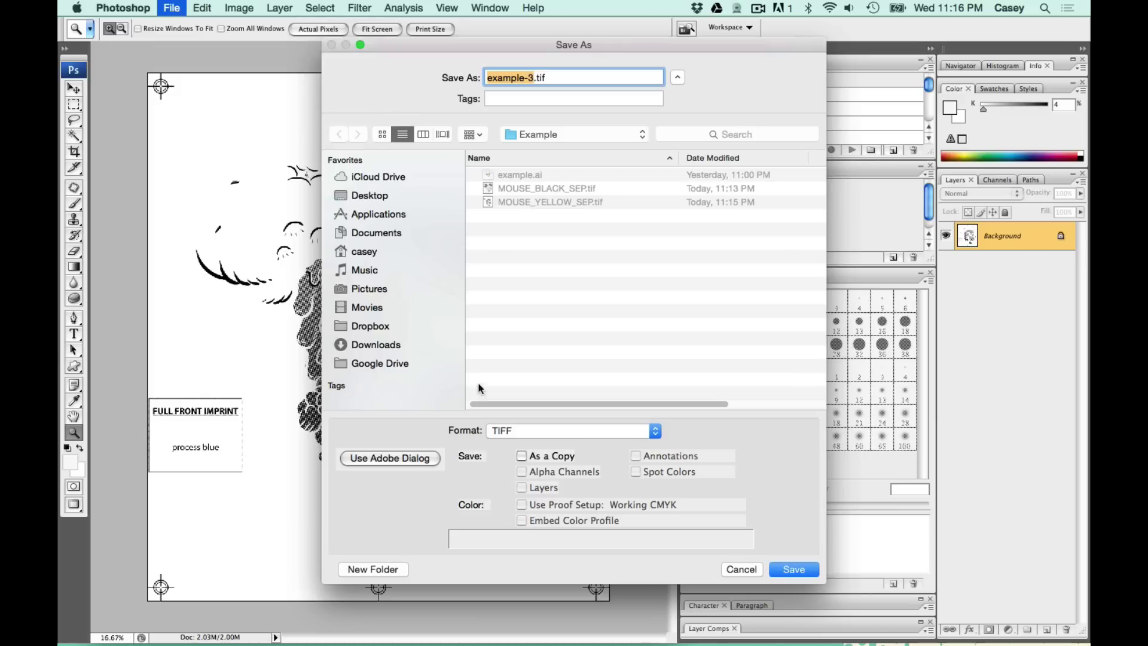
click(541, 202)
drag(565, 77, 532, 81)
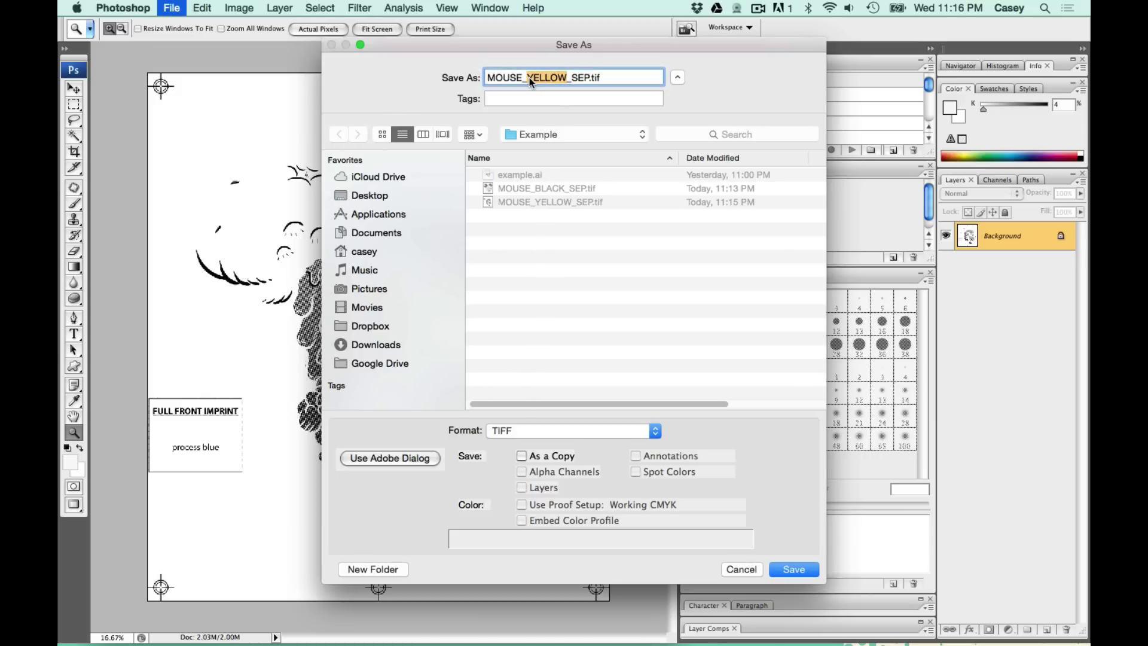
text(PROCESS_BLUE)
key(Return)
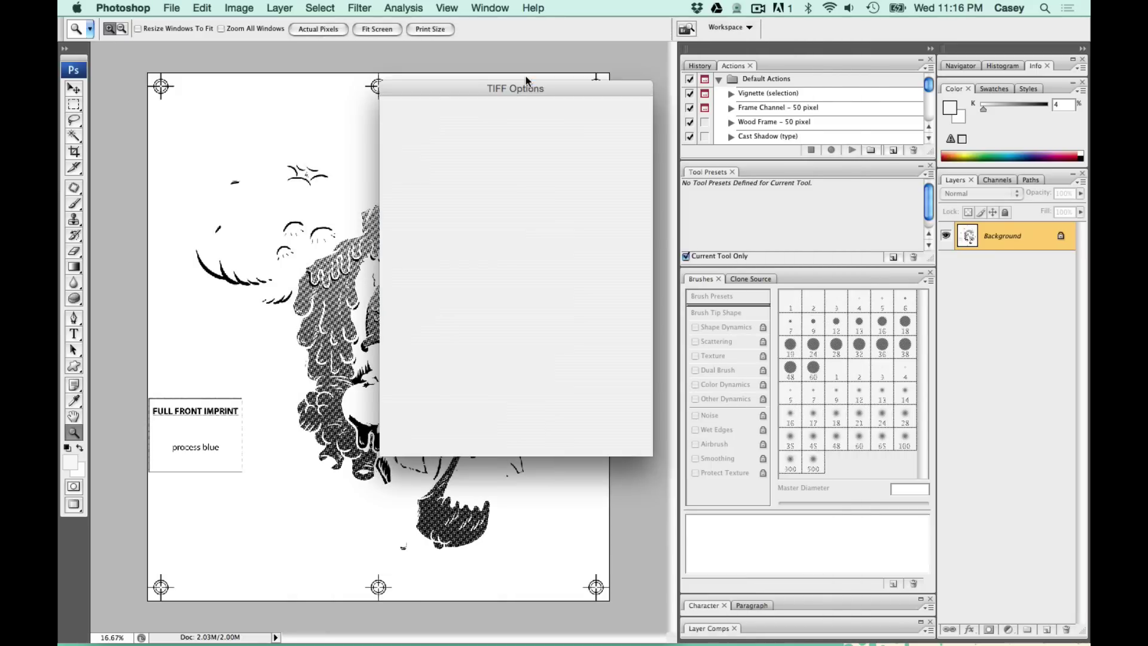
click(606, 118)
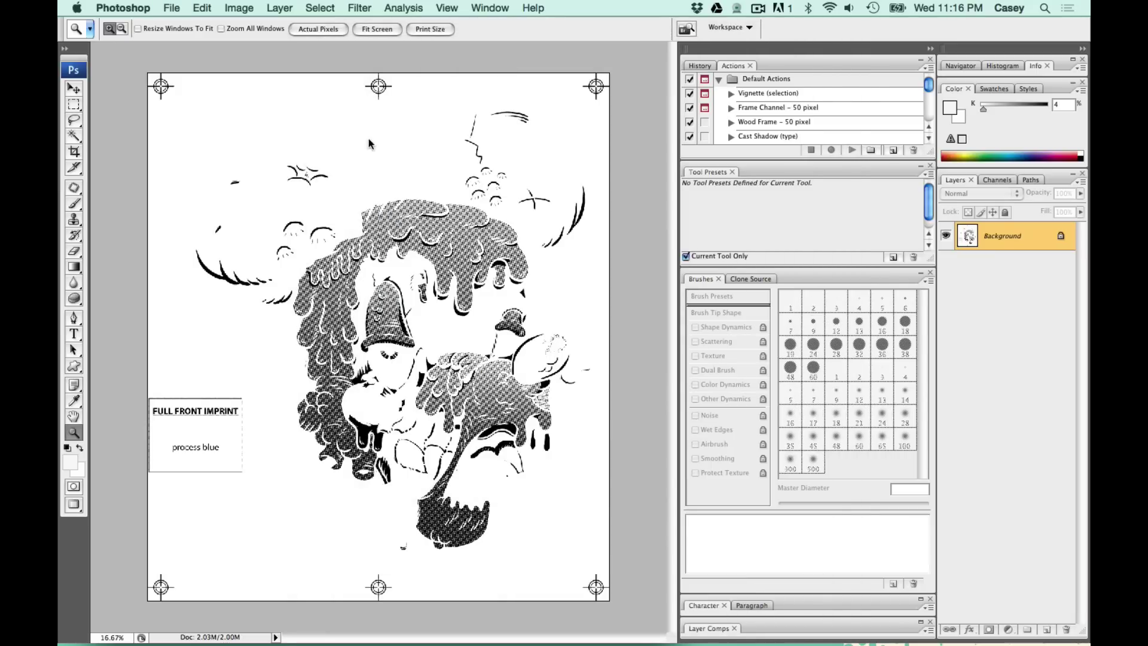
key(super+w)
Step: Open page 4 of example.pdf, the red032 separation, in Photoshop CS3
key(super+q)
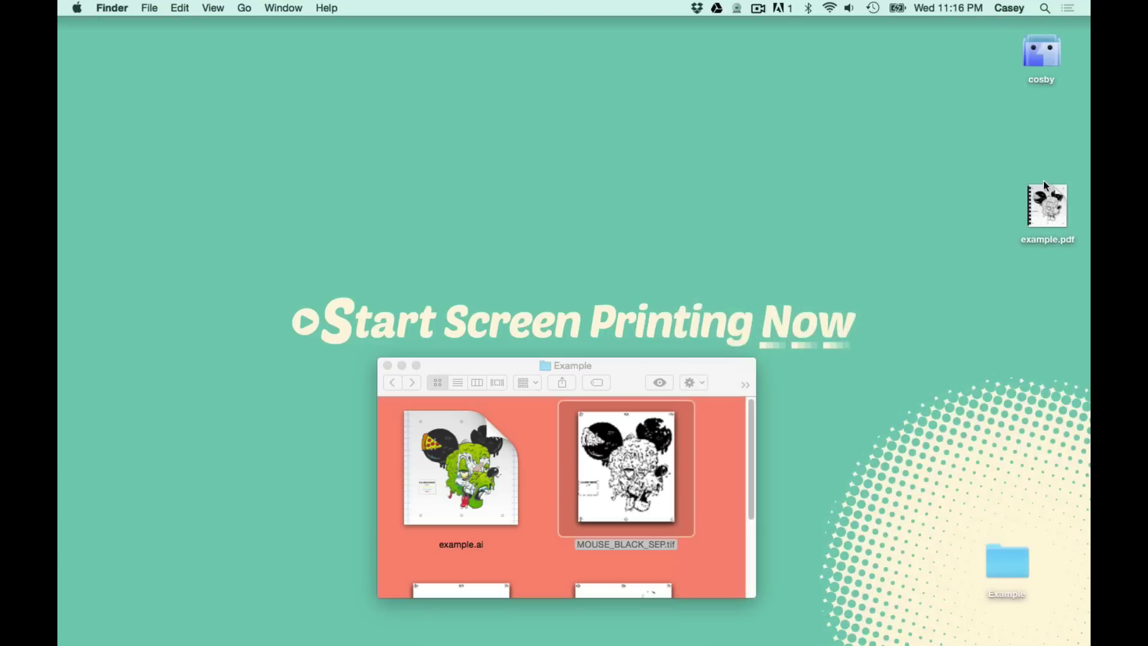
right_click(1050, 196)
mouse_move(946, 212)
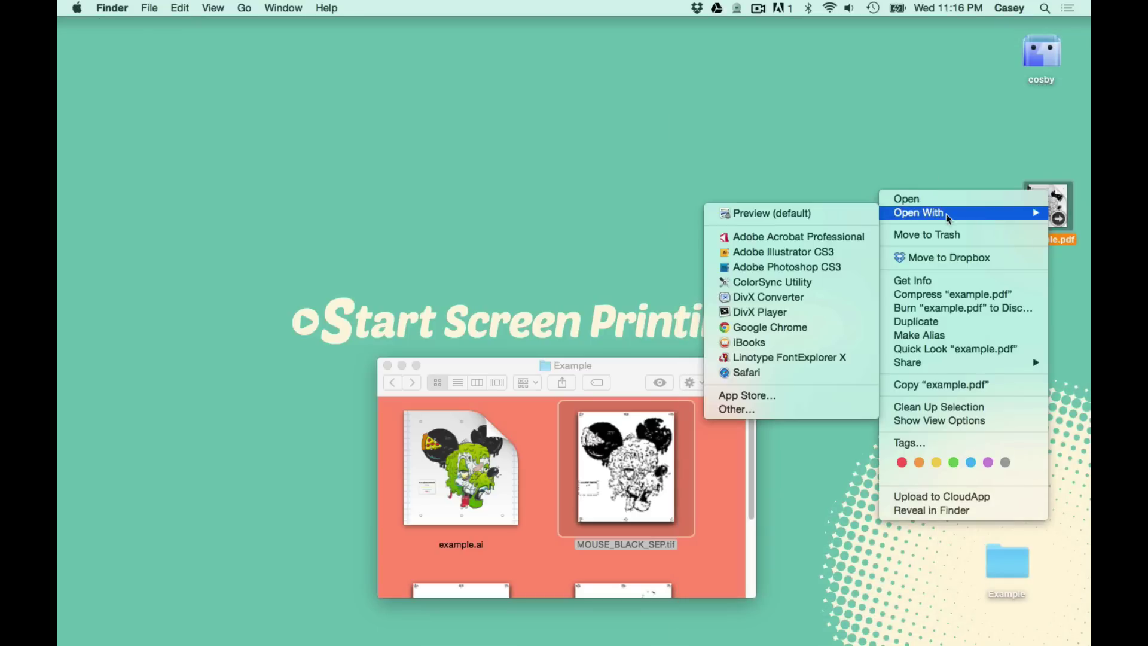
click(791, 266)
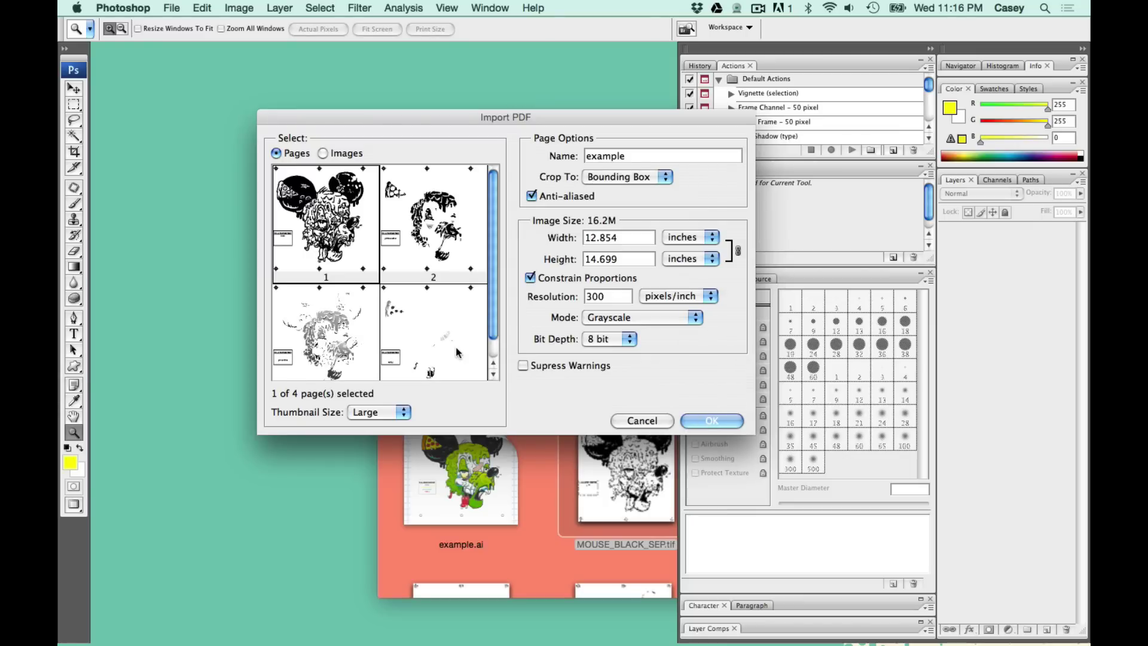
click(446, 360)
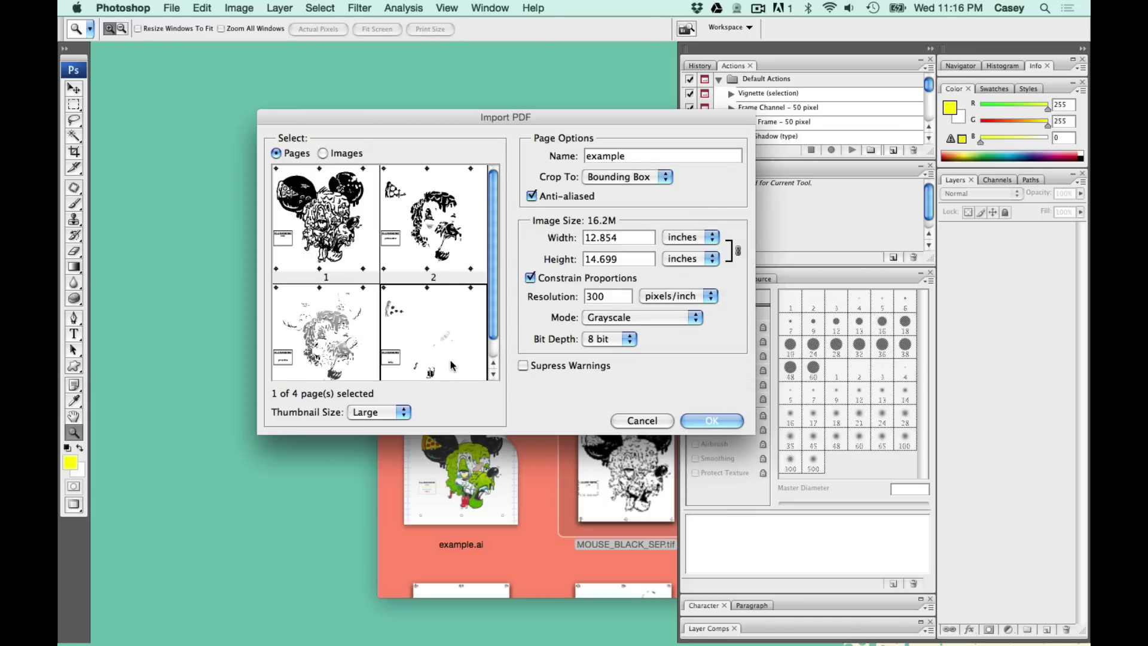
click(683, 419)
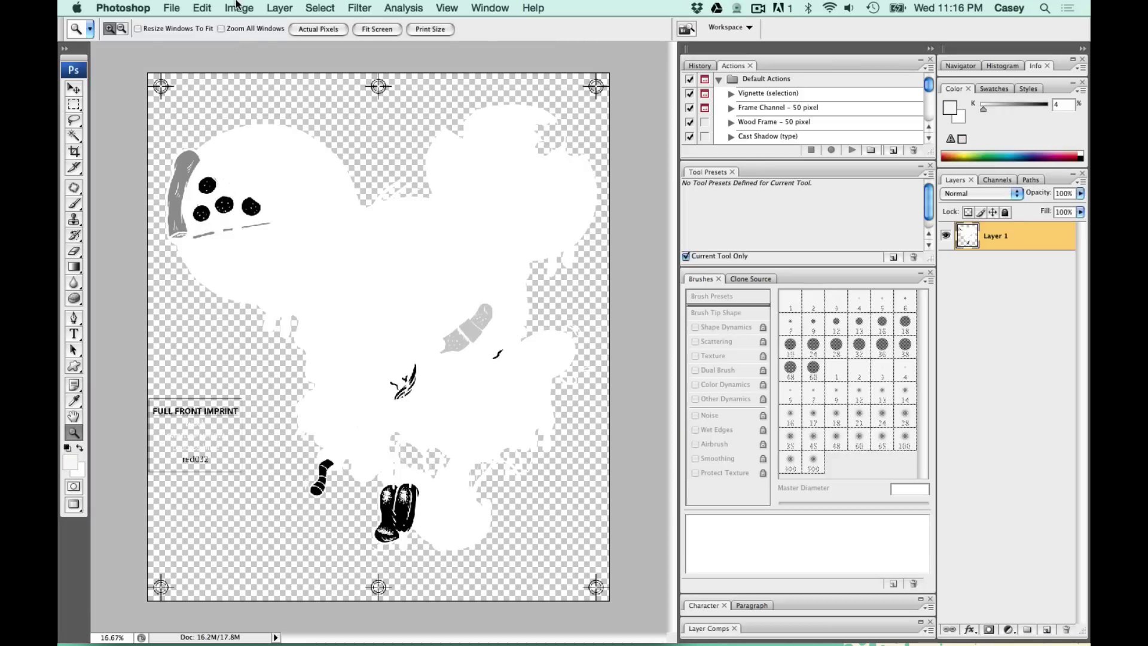
Step: Flatten it and convert to a 300 ppi bitmap with a 90° halftone screen
click(237, 6)
mouse_move(246, 25)
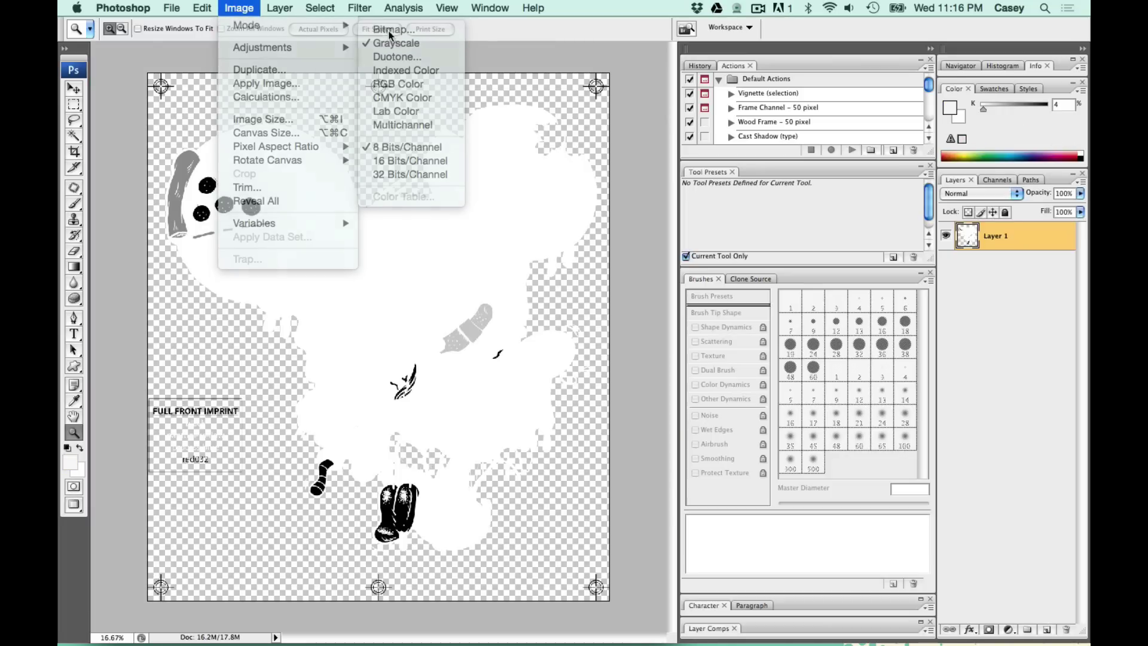
click(635, 197)
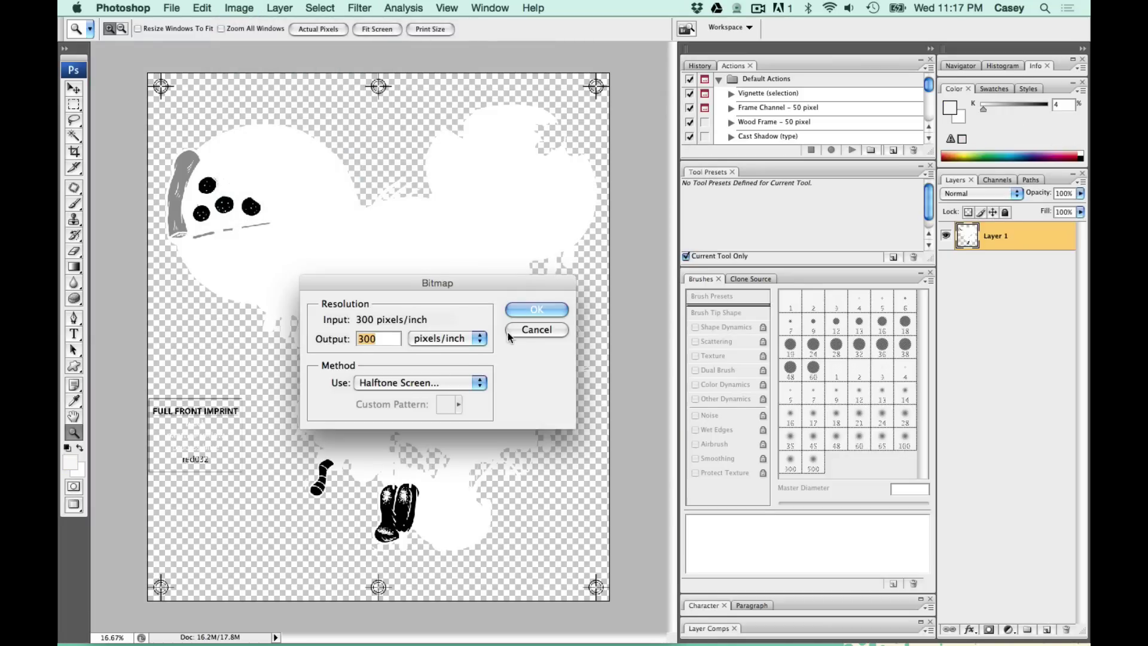
click(537, 310)
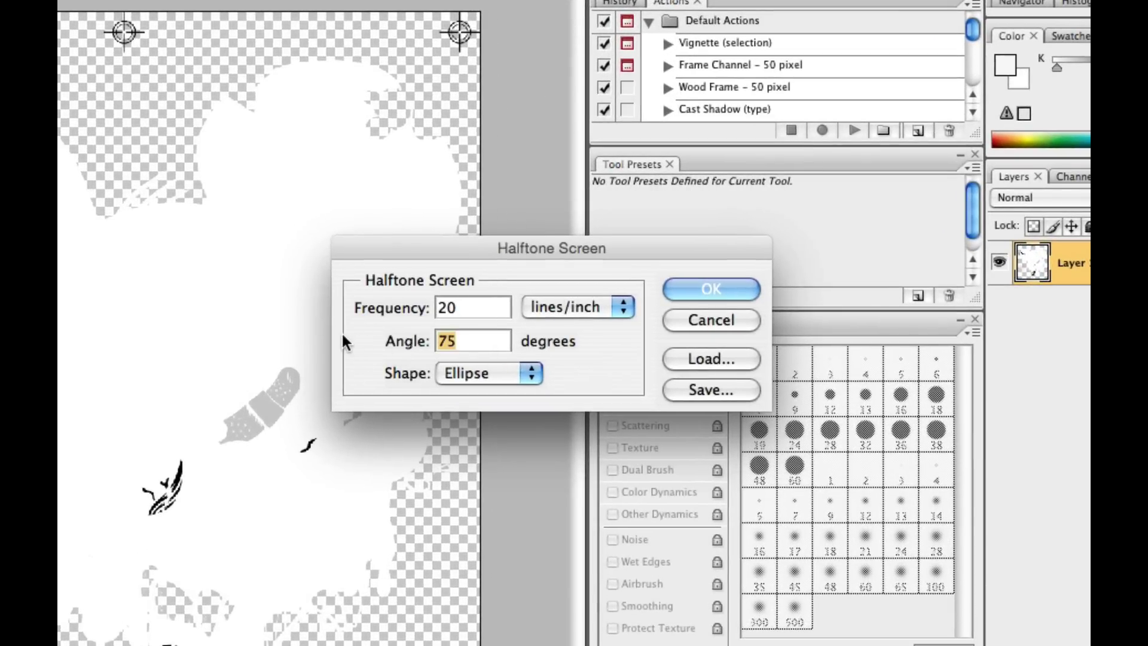
text(90)
key(Return)
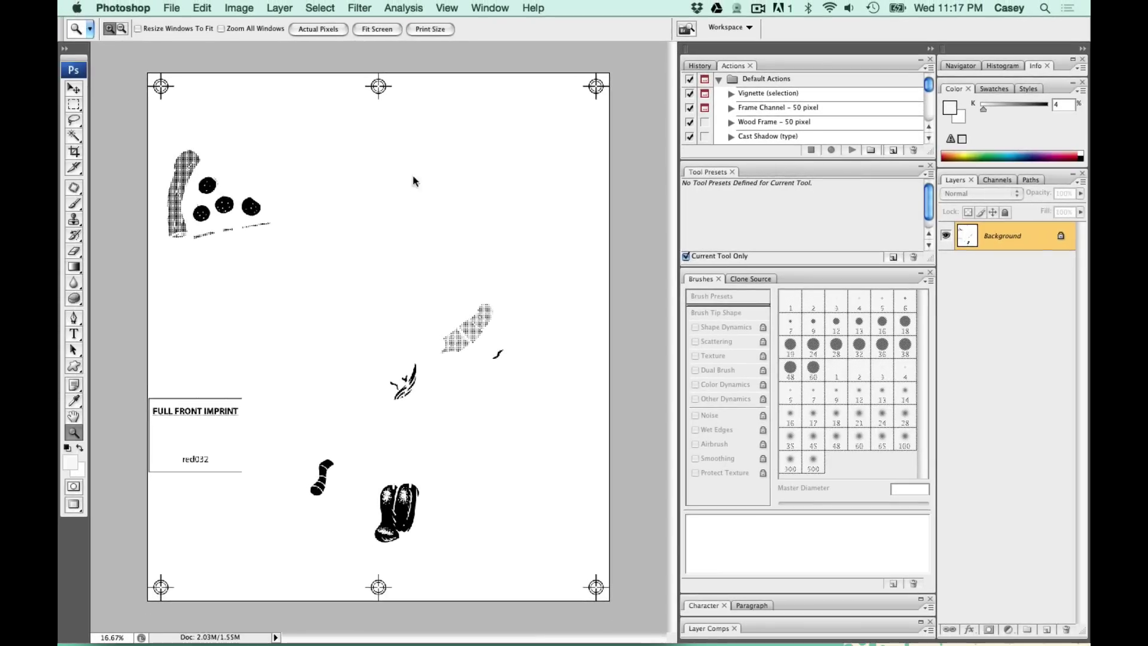
Step: Save it as the TIFF MOUSE_RED032_SEP.tif, close it, and return to Finder
click(170, 8)
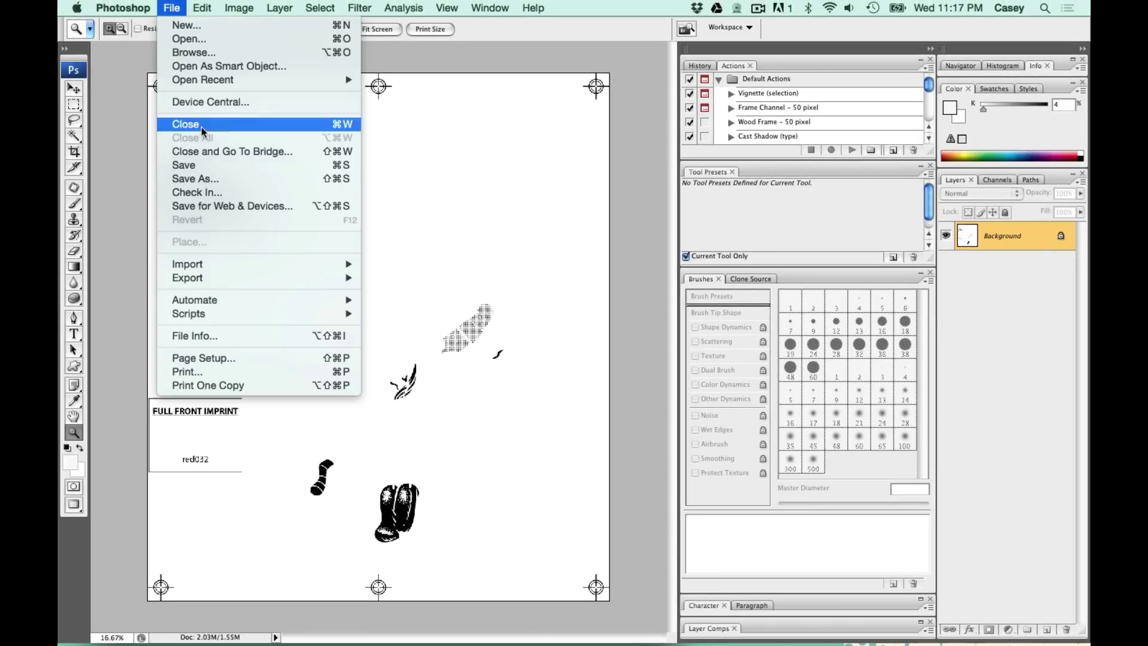
click(213, 180)
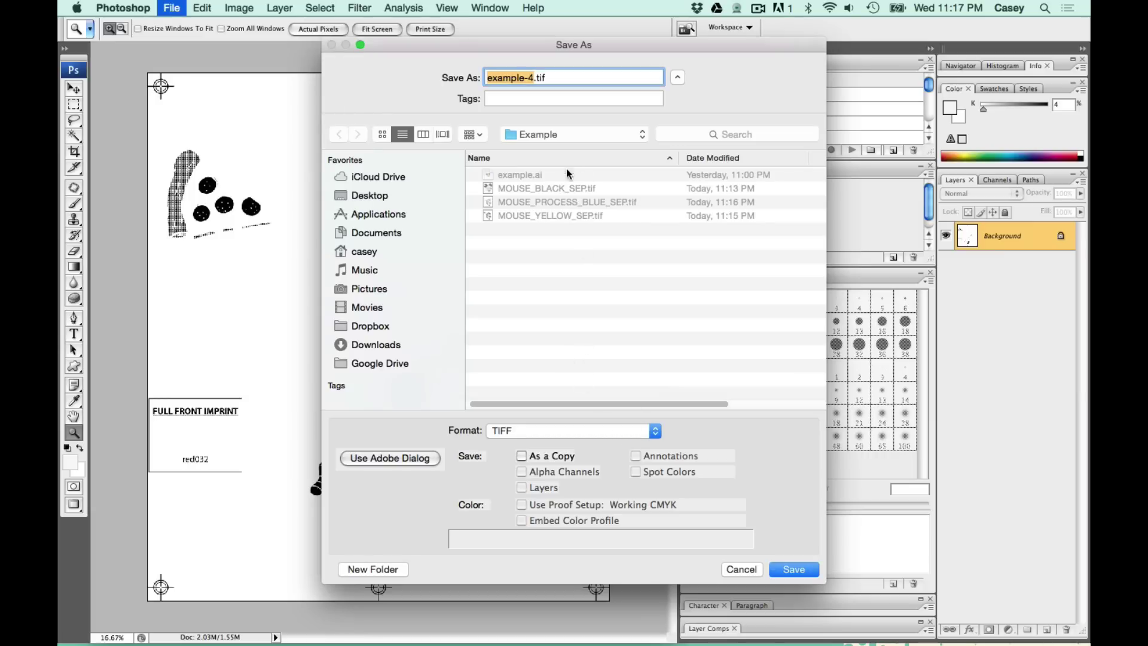
click(562, 211)
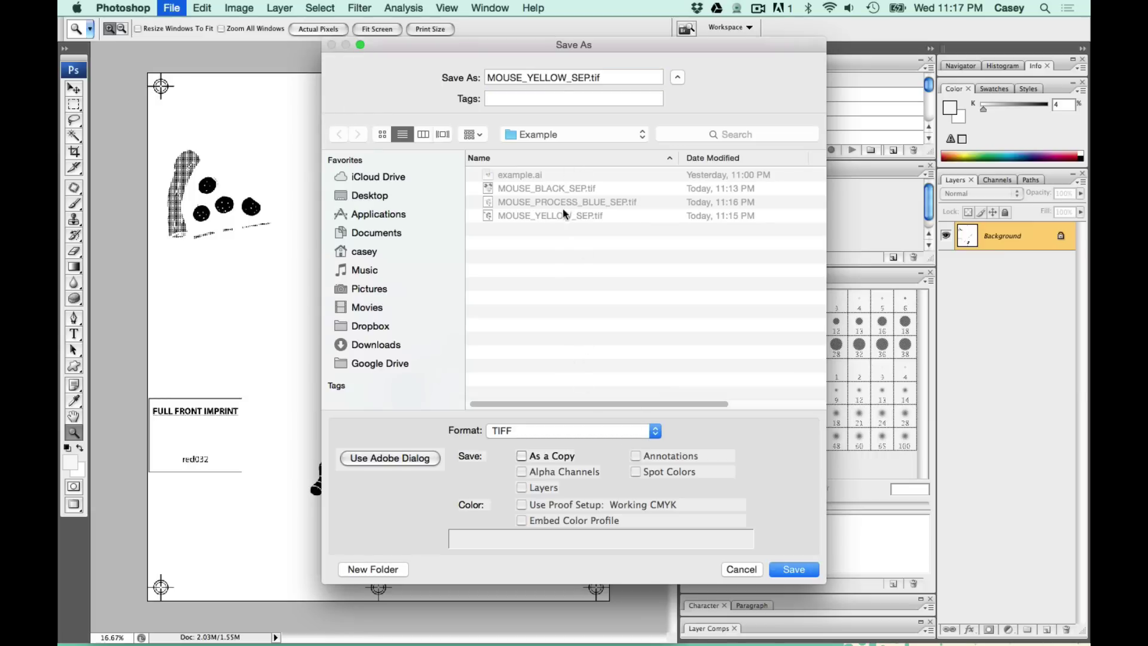
drag(561, 77, 531, 78)
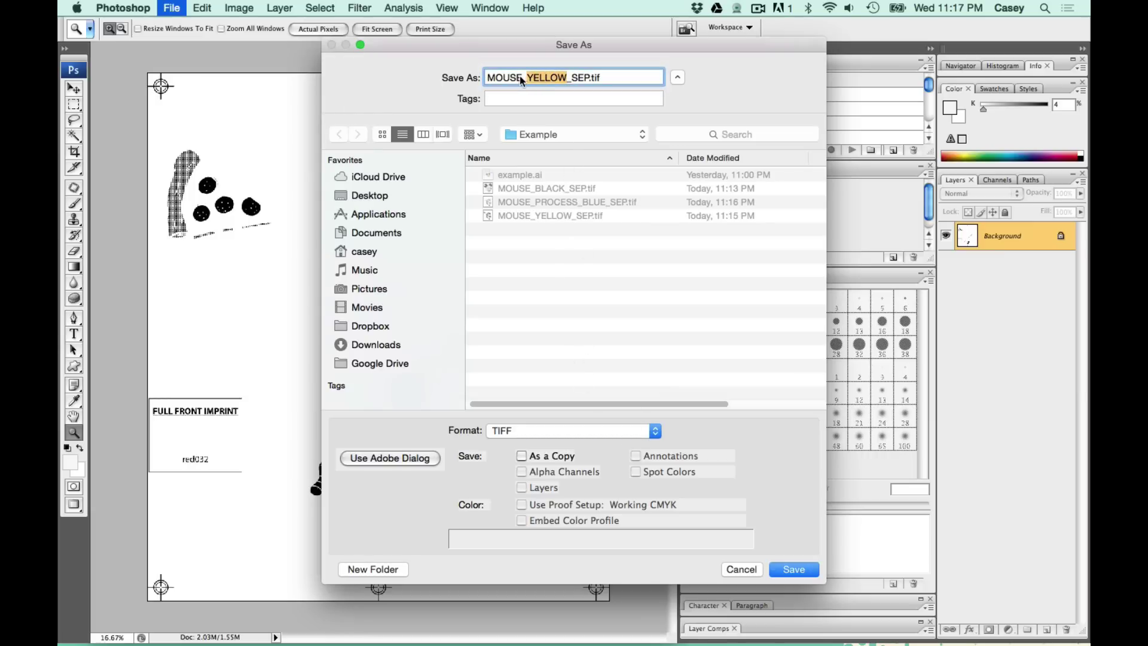
text(RED032)
click(794, 569)
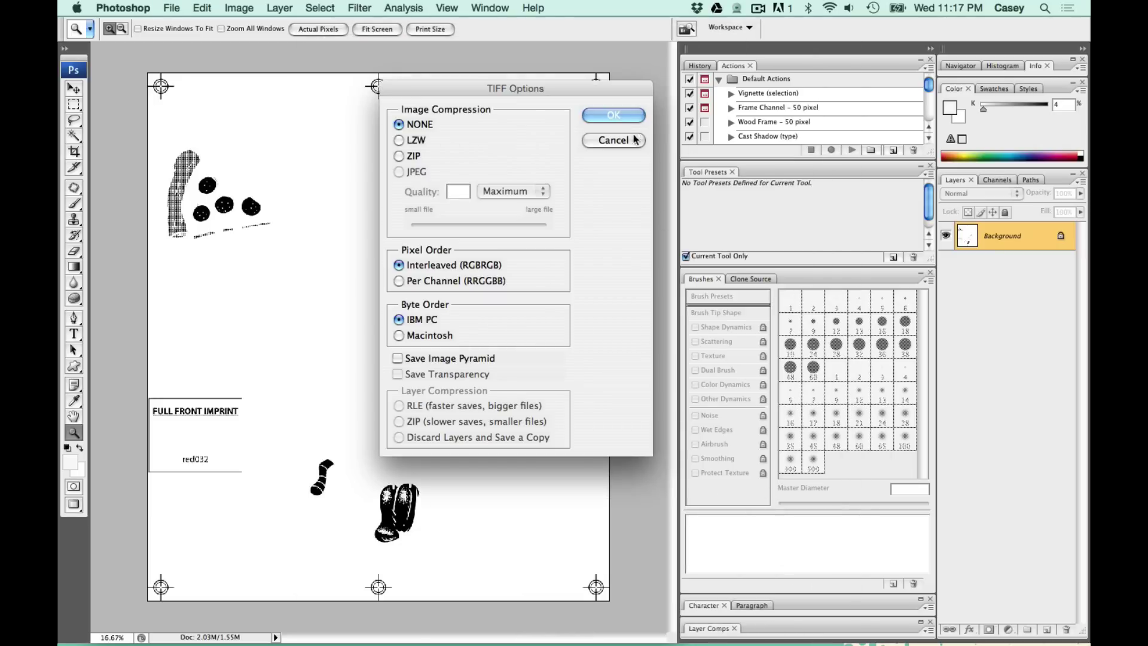
click(613, 115)
key(super+w)
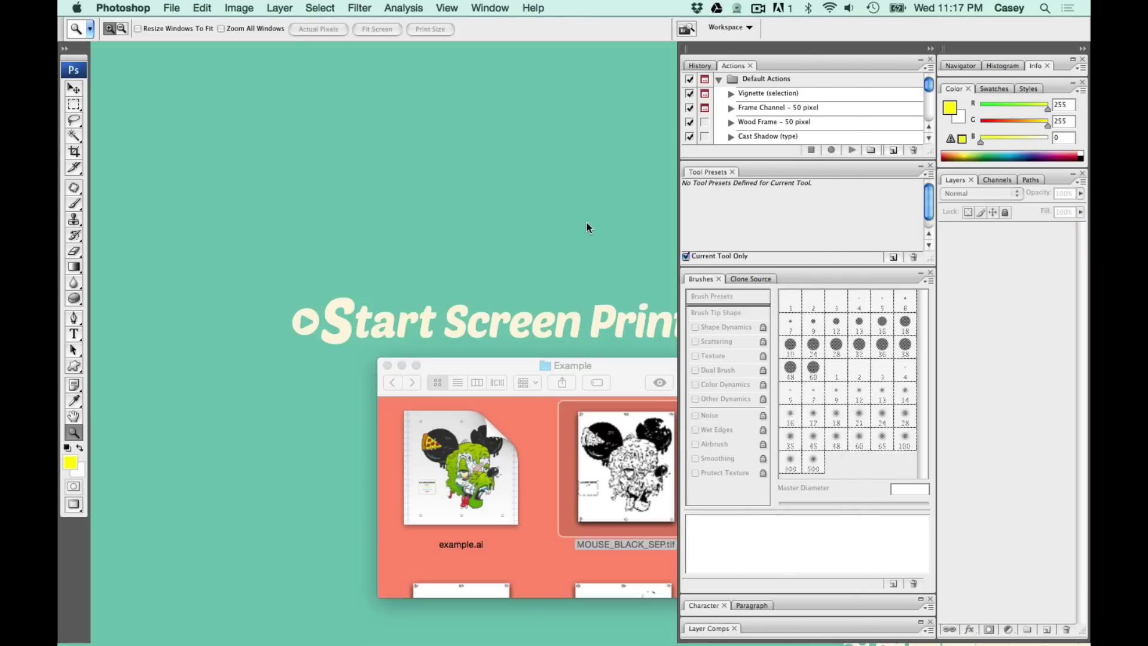
click(575, 247)
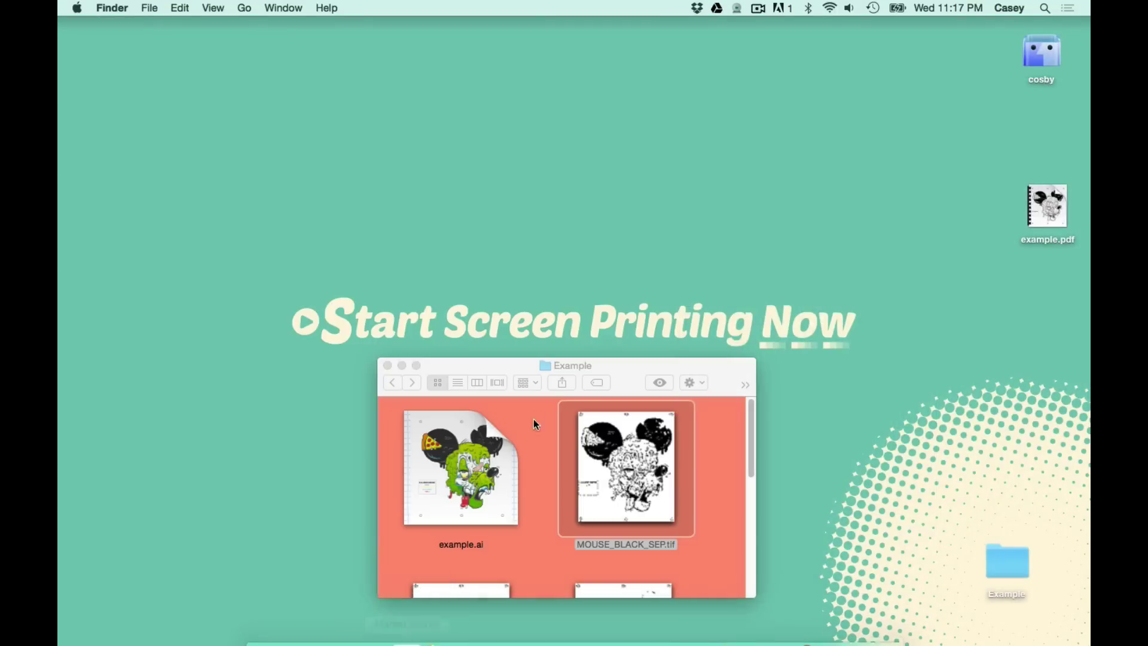
Step: Move and enlarge the Example window, set example.ai aside at lower right, and regroup the TIFFs
drag(571, 374, 302, 62)
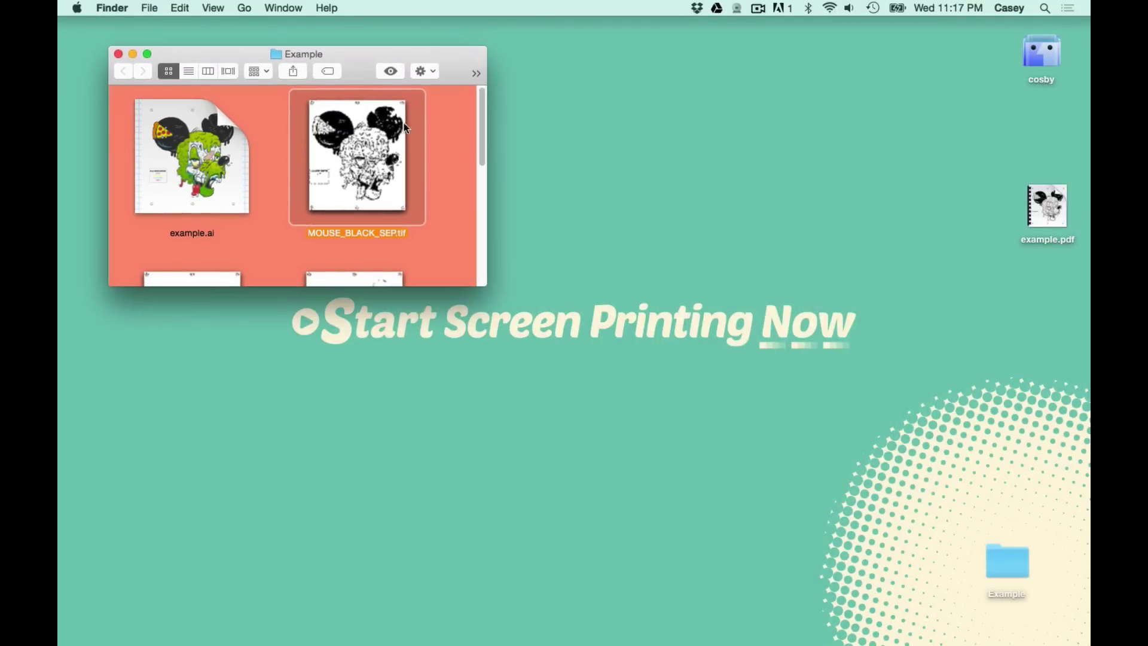
drag(484, 285, 621, 585)
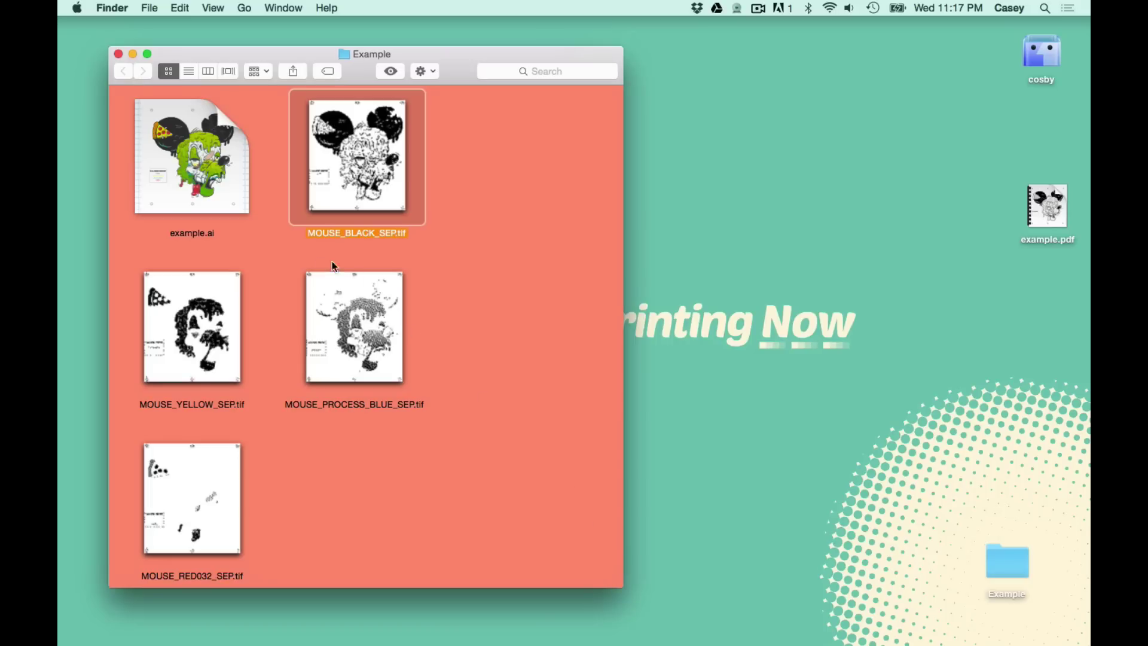
drag(440, 502, 258, 242)
drag(233, 194, 502, 442)
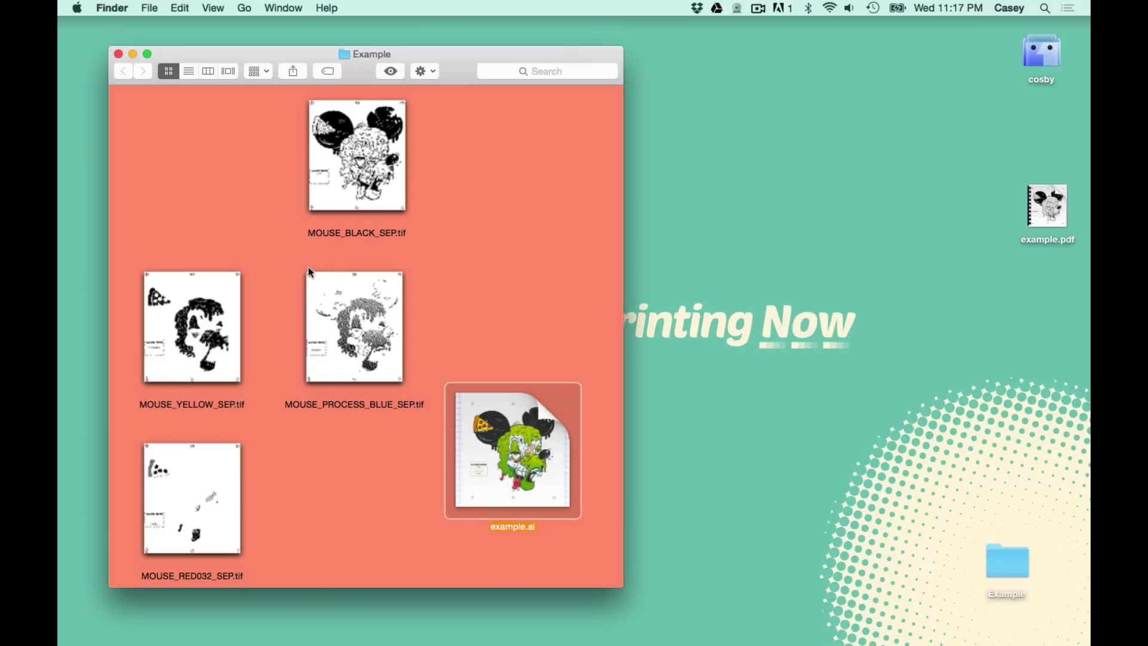
drag(307, 267, 278, 258)
drag(333, 180, 183, 200)
Step: Create a new Illustrator document 13 in wide by 15 in high
mouse_move(335, 640)
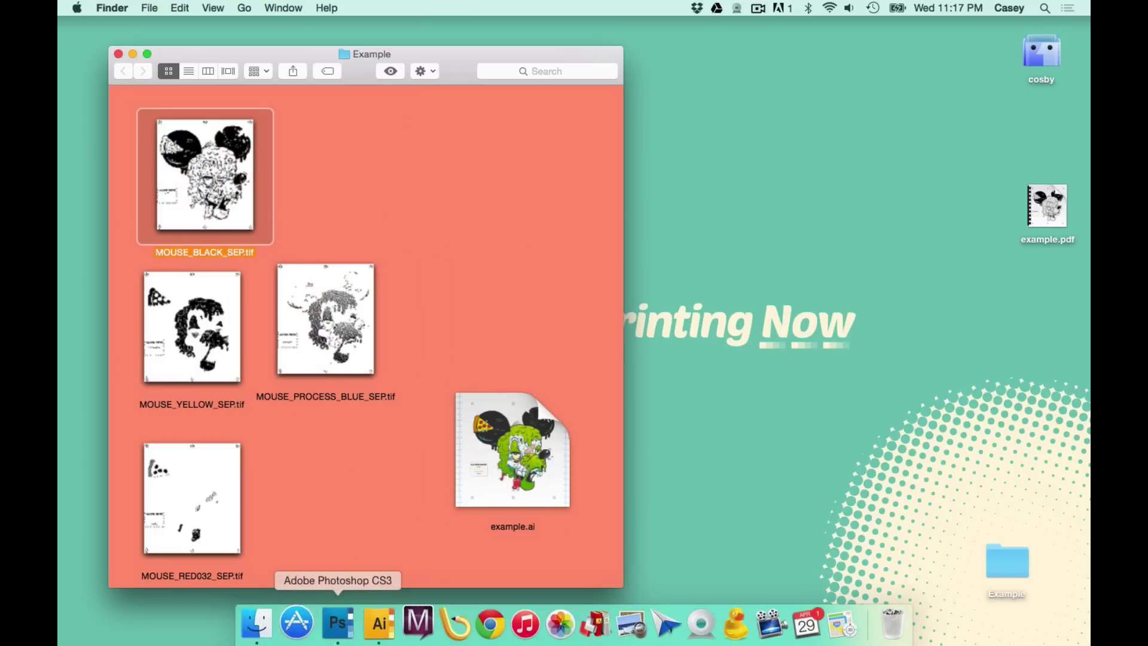
click(373, 625)
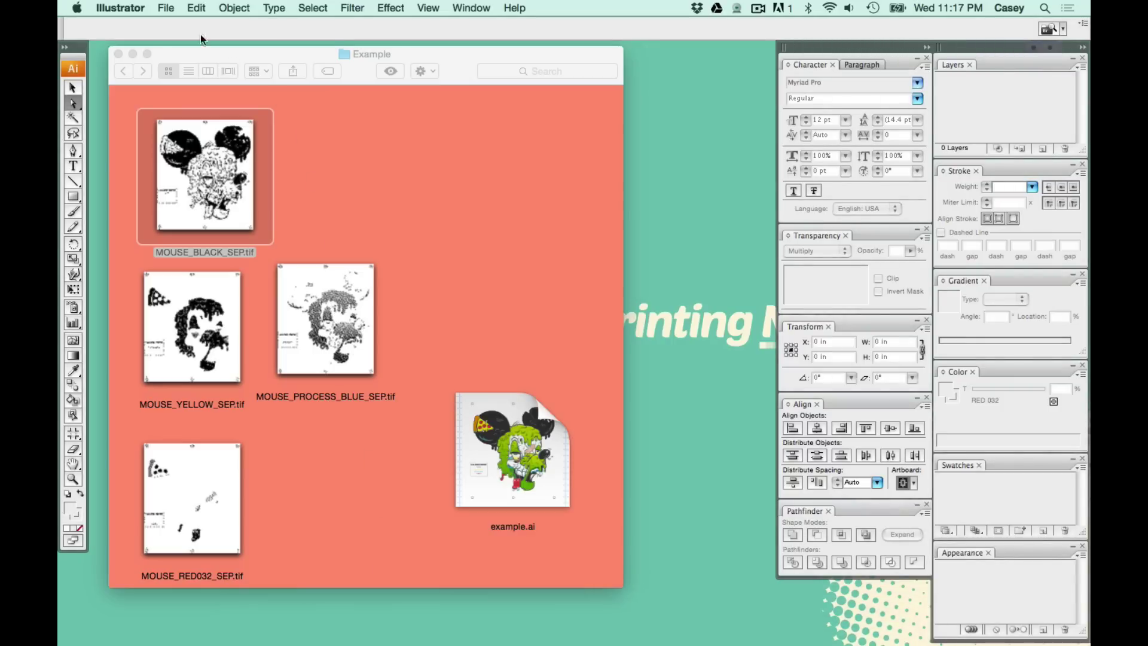
click(165, 8)
click(170, 23)
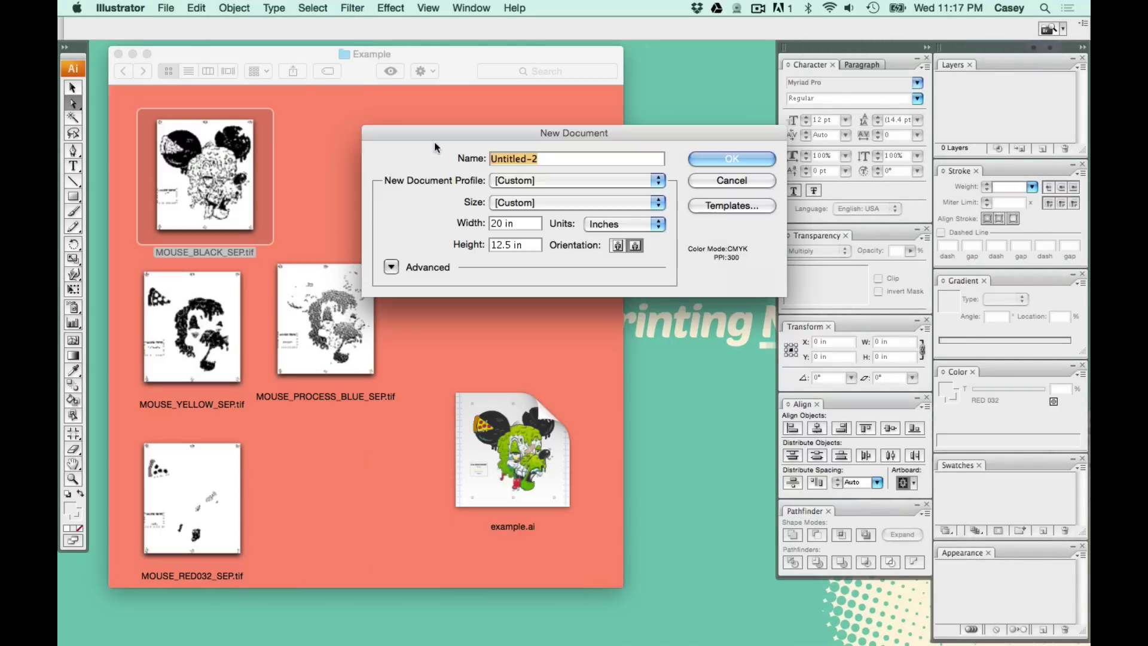
key(Tab)
text(13)
key(Tab)
text(15)
key(Return)
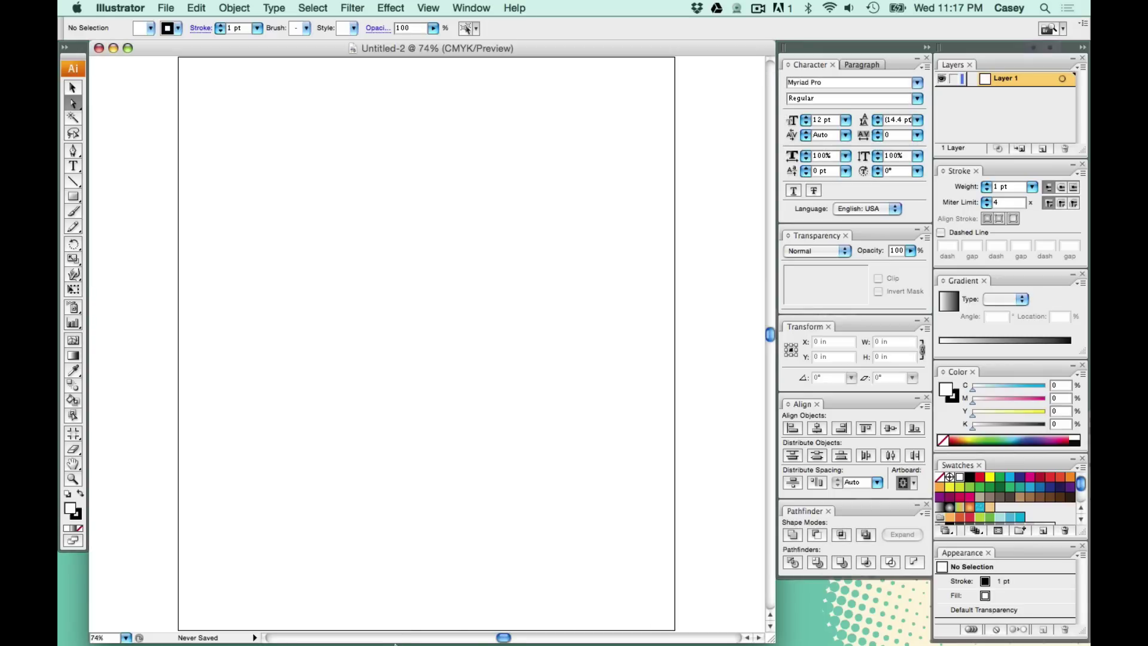
Step: Drag the four separation TIFFs onto the artboard and centre them horizontally and vertically
mouse_move(394, 644)
click(260, 622)
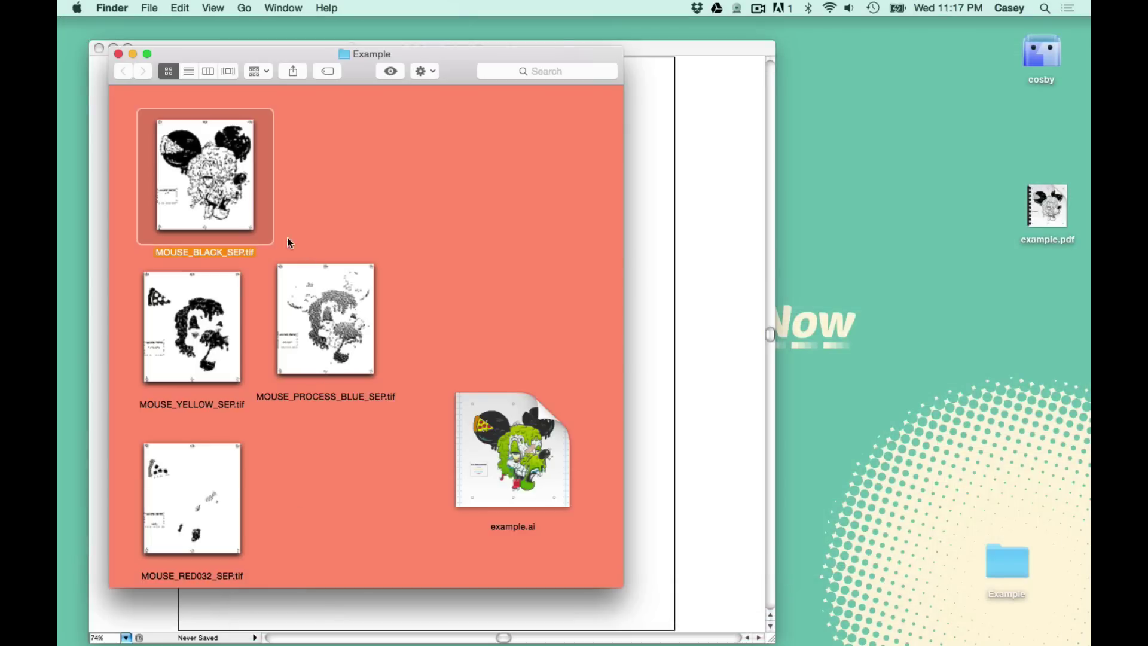
drag(380, 153, 194, 526)
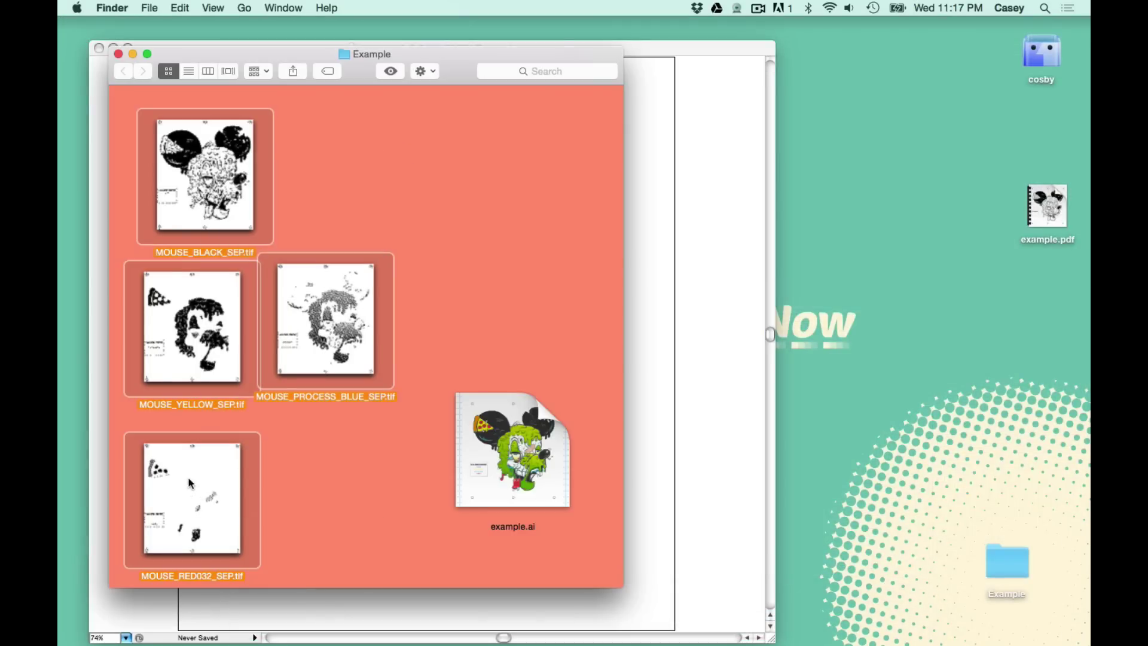
drag(193, 479, 636, 386)
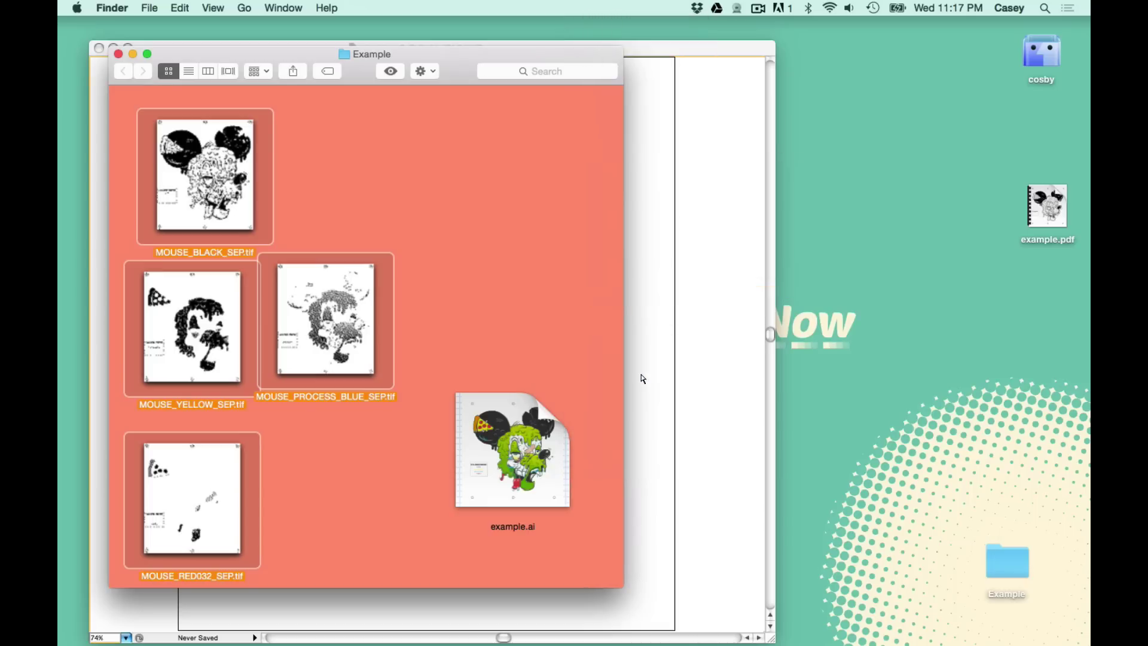
click(643, 385)
click(646, 354)
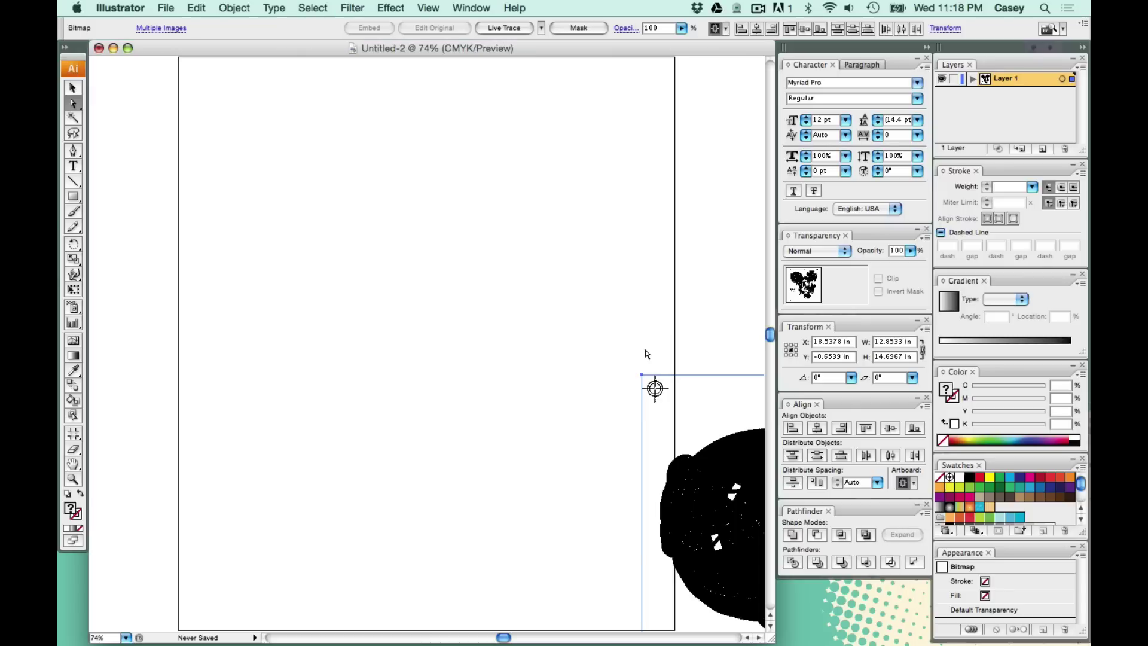
click(817, 428)
click(890, 428)
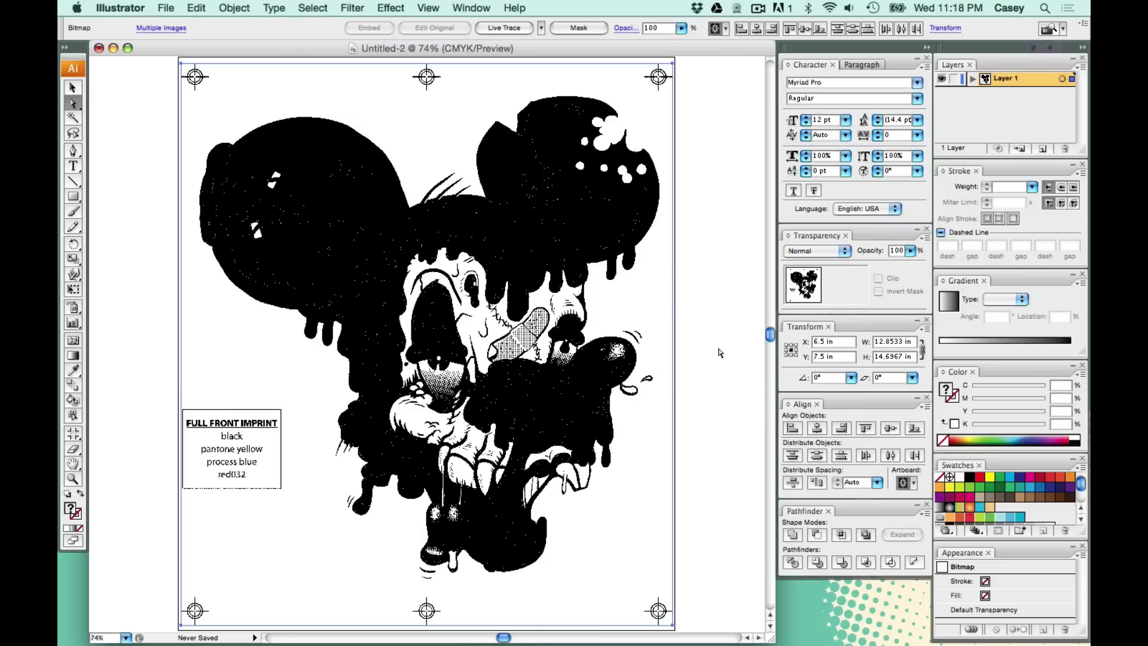
Step: Select the yellow separation image, undoing a stray move of the red032 separation
click(703, 353)
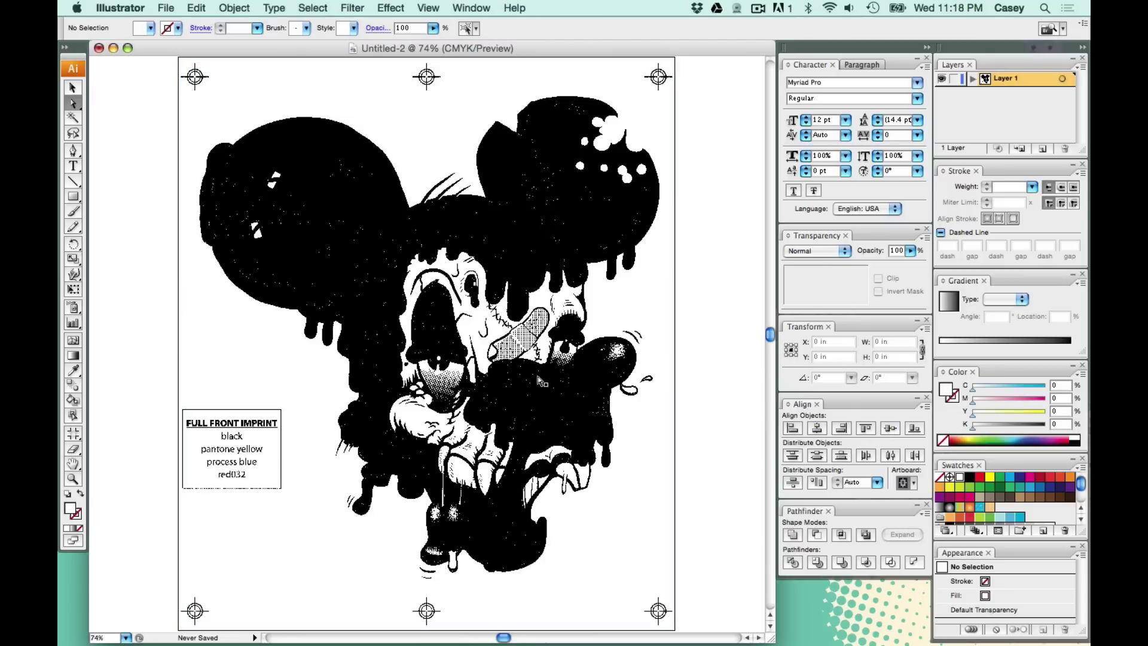
scroll(457, 413, down, 3)
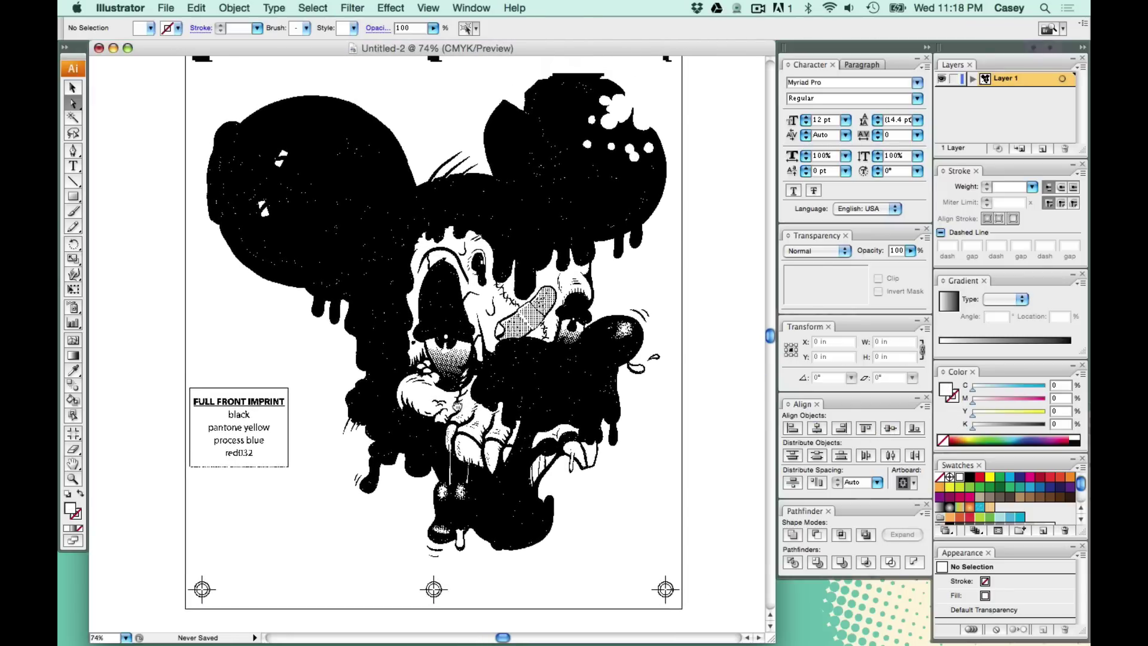
scroll(584, 398, up, 3)
scroll(584, 397, right, 2)
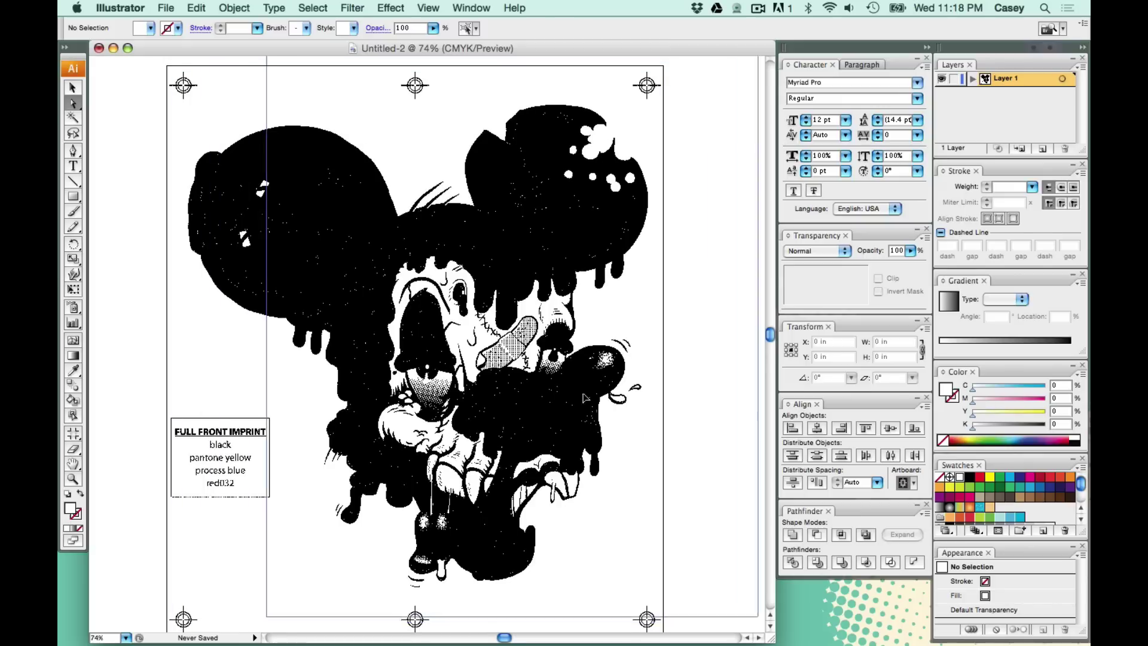
key(cmd+v)
scroll(436, 340, left, 5)
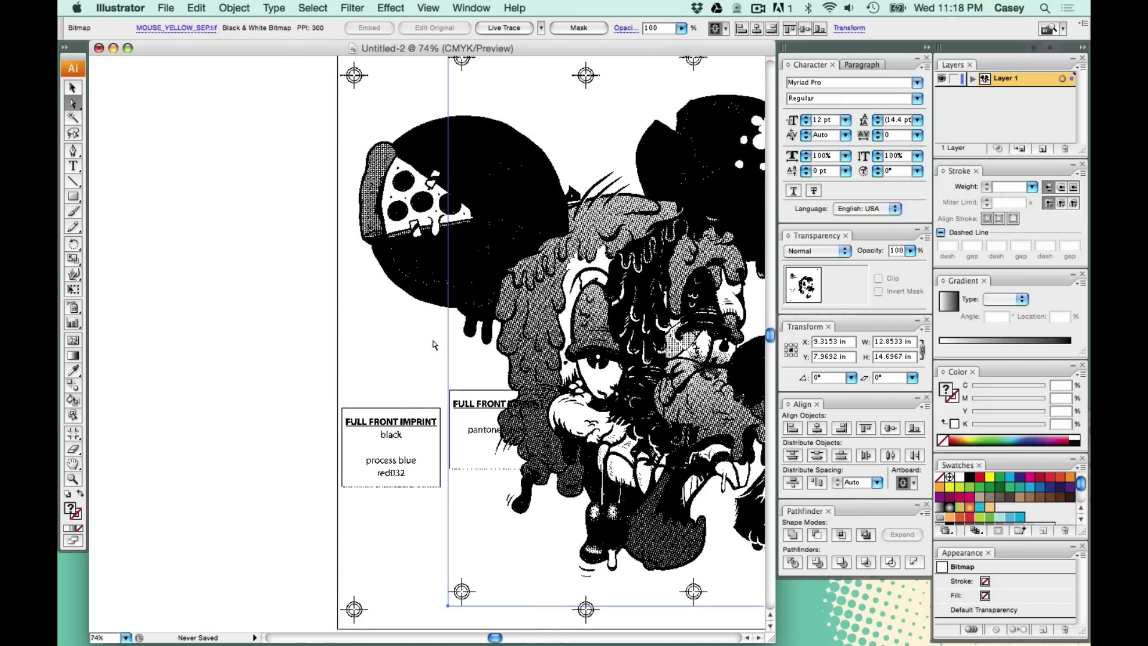
drag(541, 295, 328, 283)
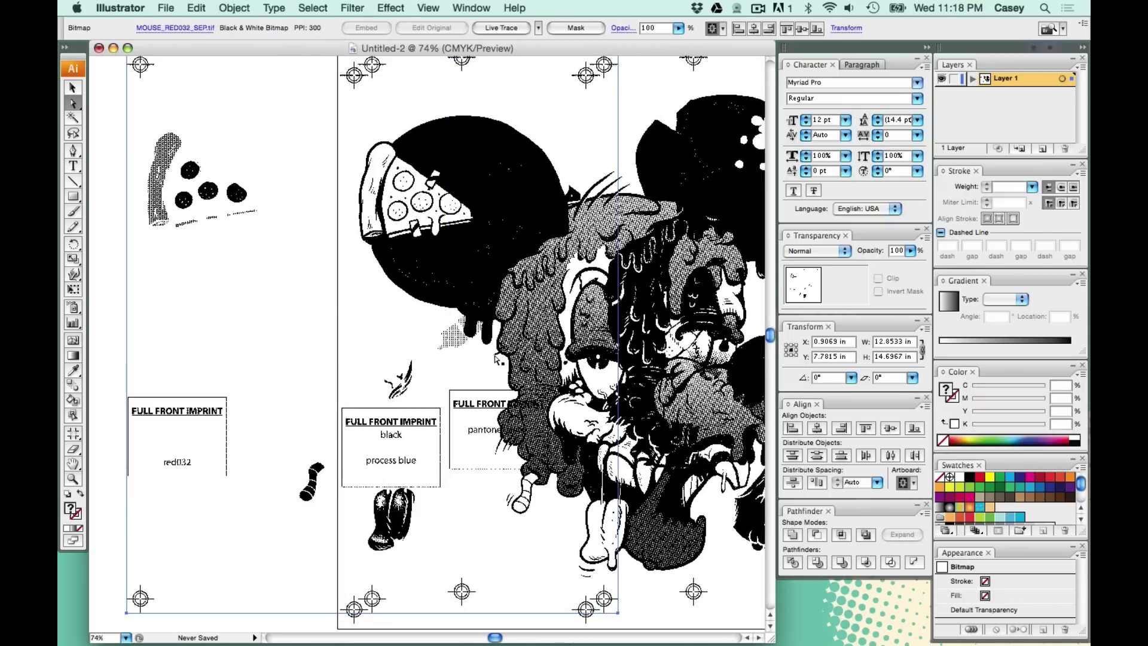
key(super+minus)
key(super+minus)
key(super+minus)
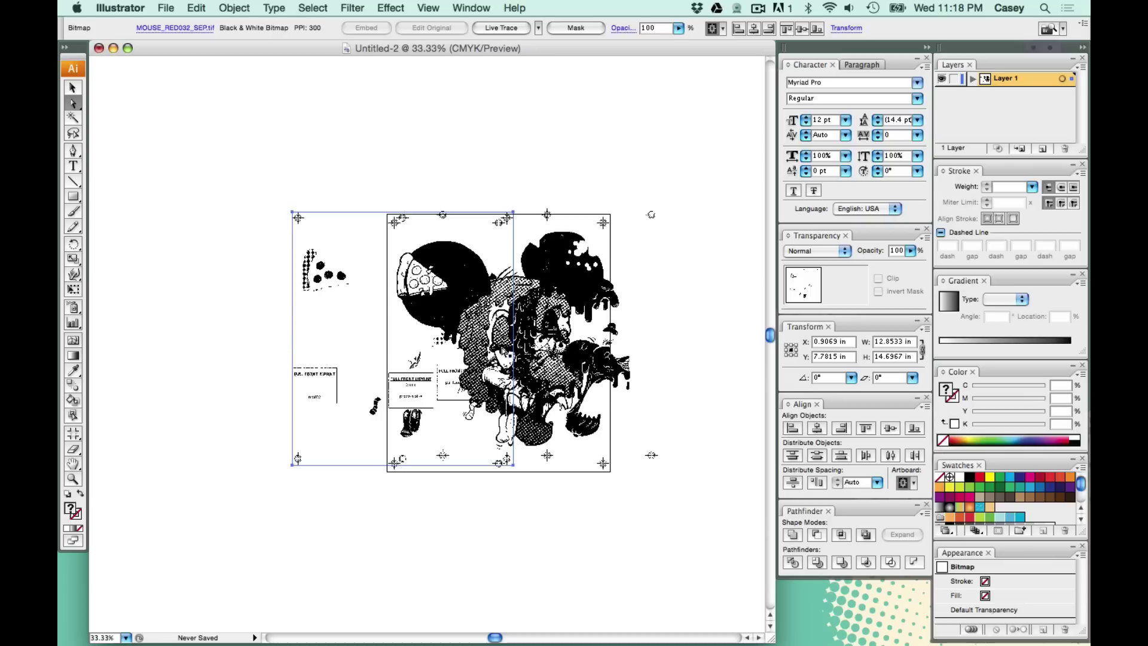
key(super+z)
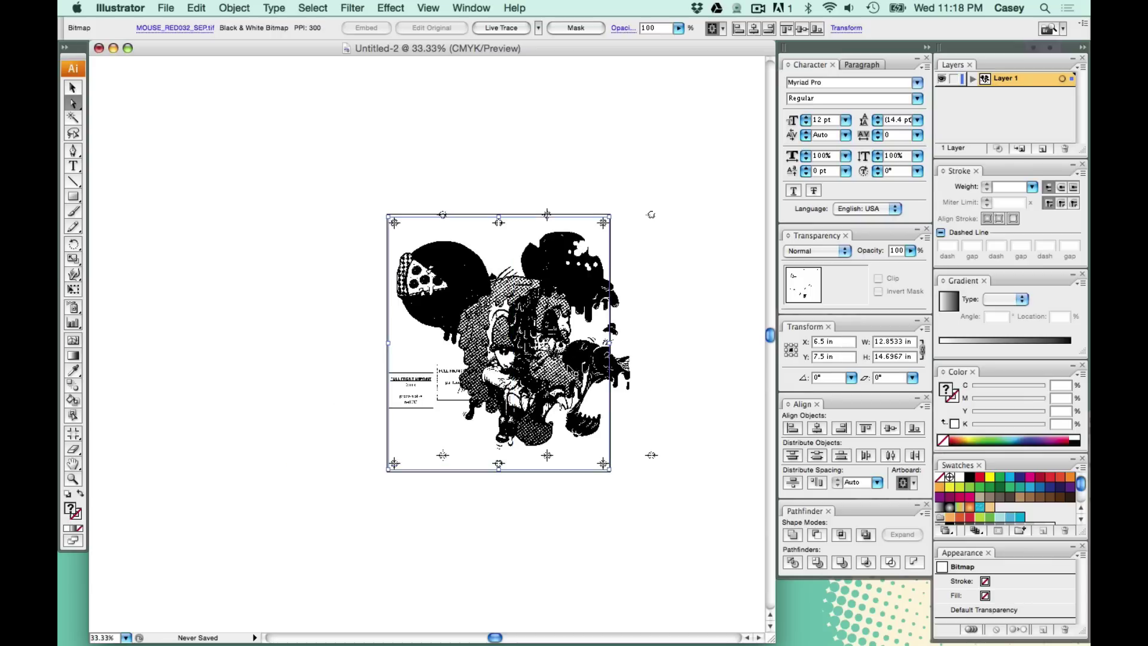
Step: Drag the yellow separation left and up, away from the stacked black artwork
drag(567, 311, 479, 293)
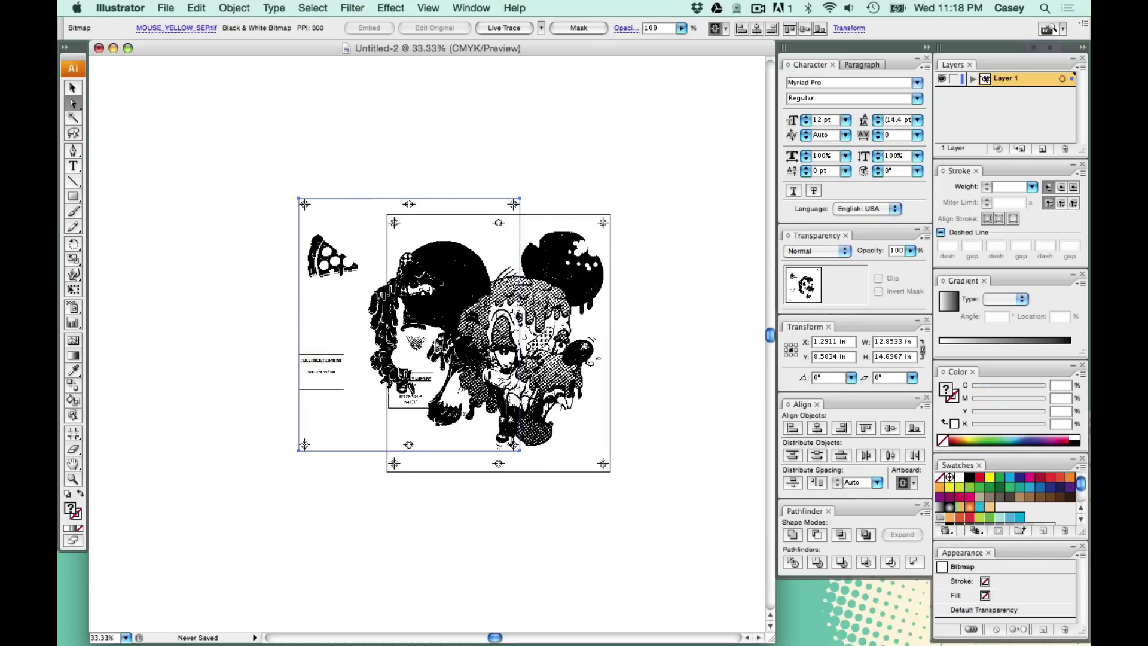
key(z)
scroll(467, 473, up, 2)
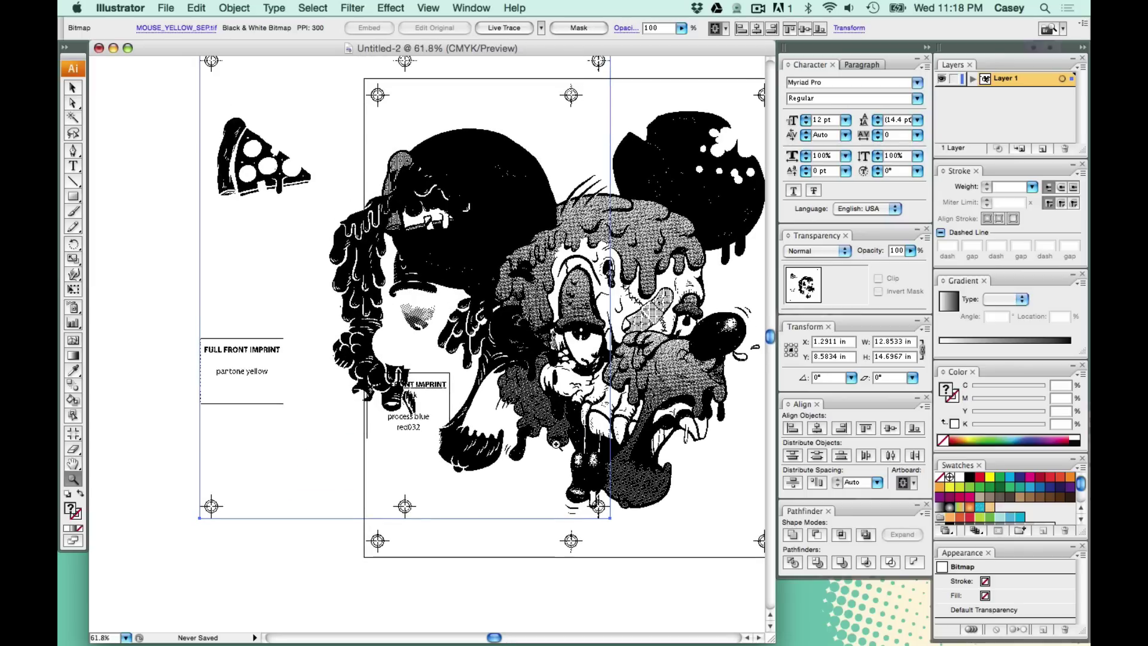
Step: Tint the yellow separation yellow and the red032 separation red, then stack the red over the yellow, both shifted left
click(989, 476)
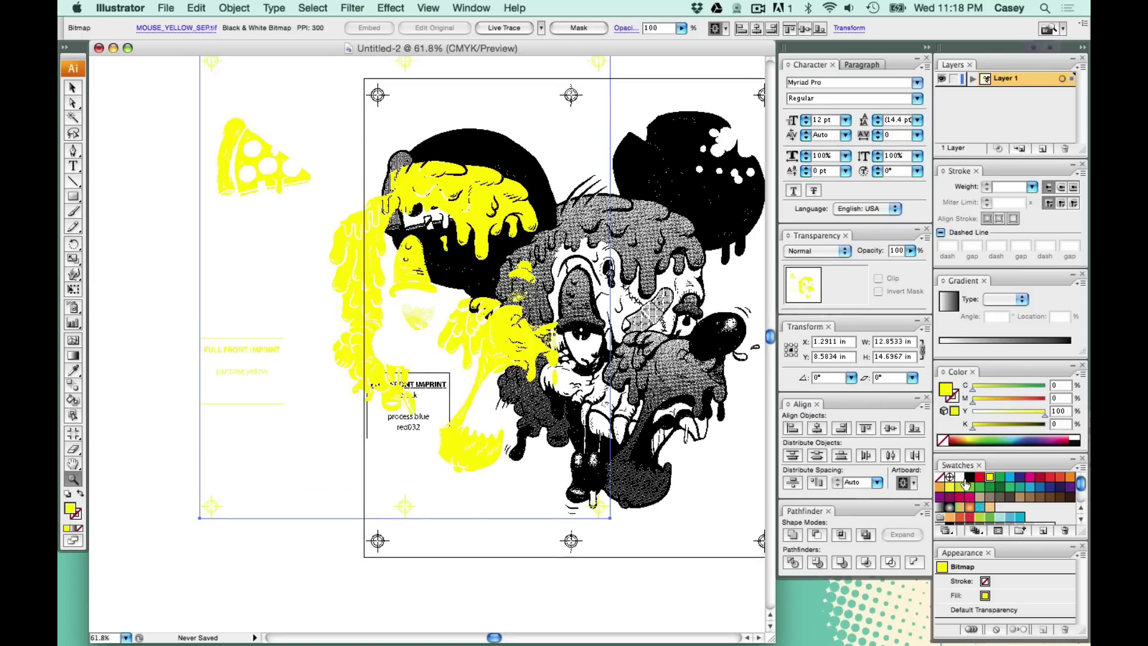
key(v)
drag(502, 353, 266, 364)
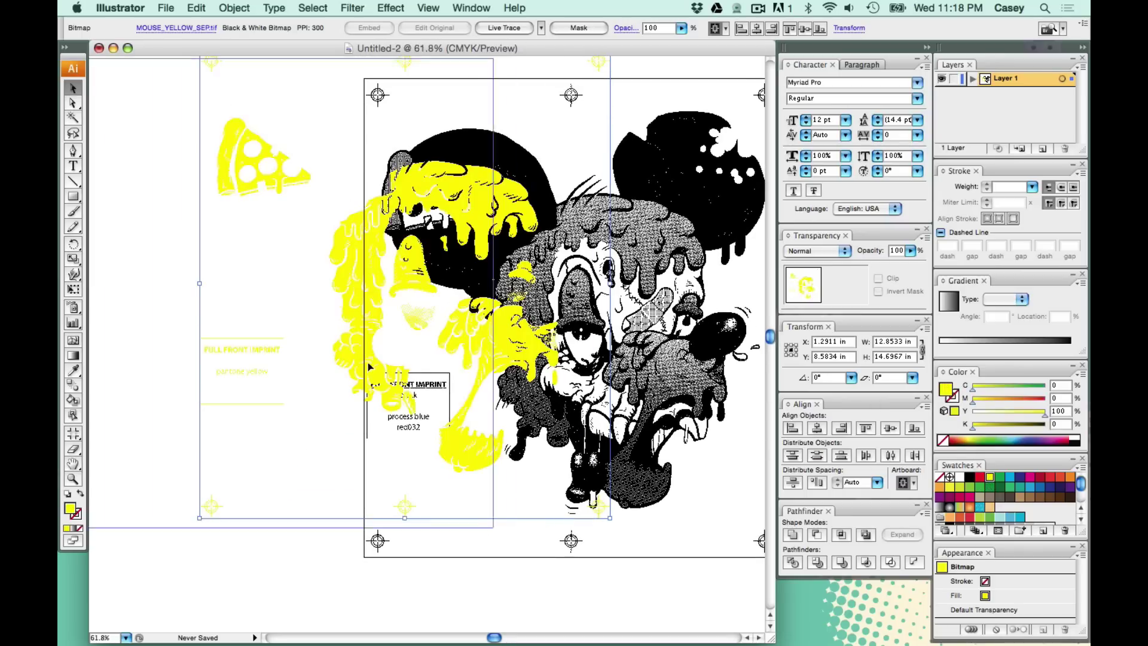
drag(533, 355, 485, 388)
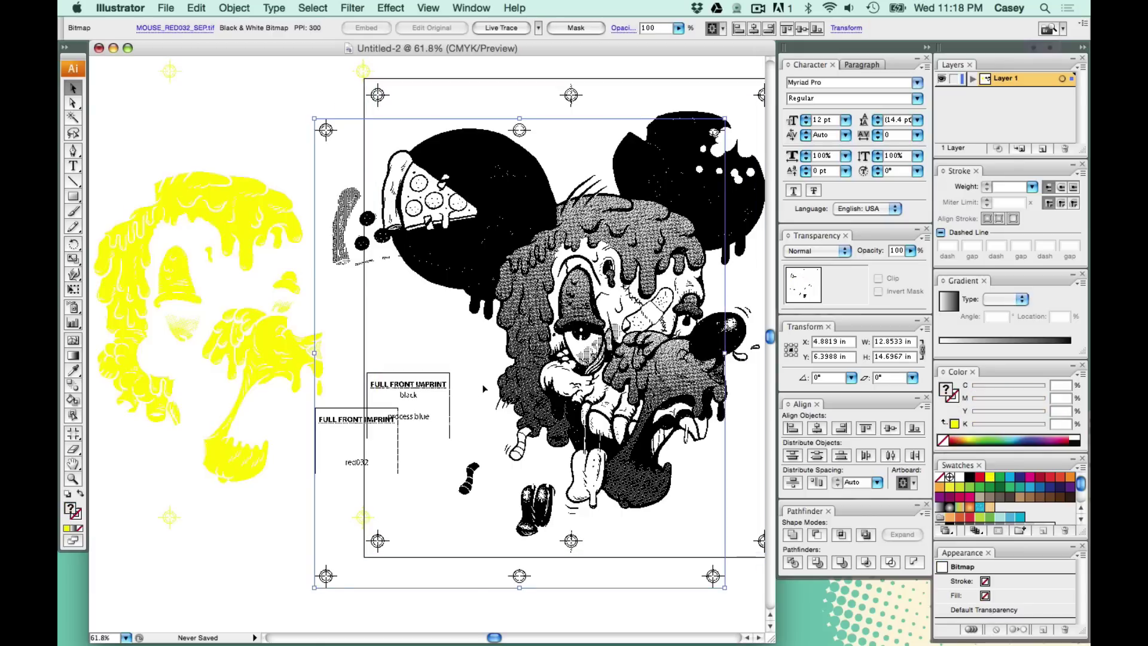
click(979, 479)
drag(592, 366, 408, 394)
Step: Tint the process blue separation cyan and shift it left, then fill MOUSE_BLACK_SEP with solid black
click(643, 370)
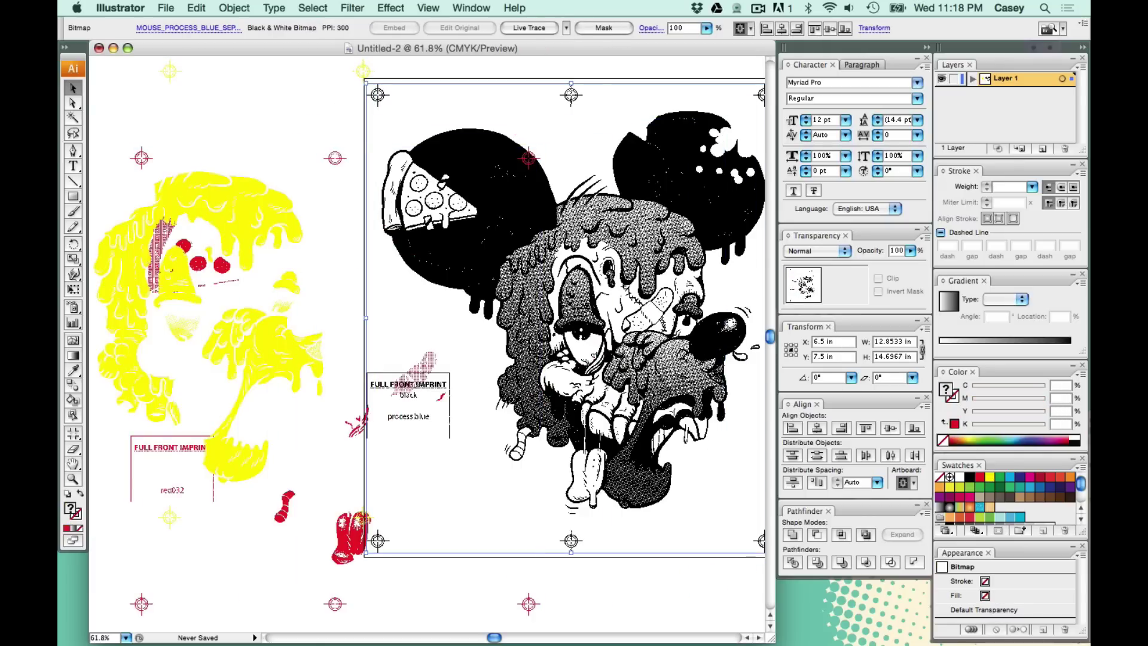
drag(642, 369, 616, 391)
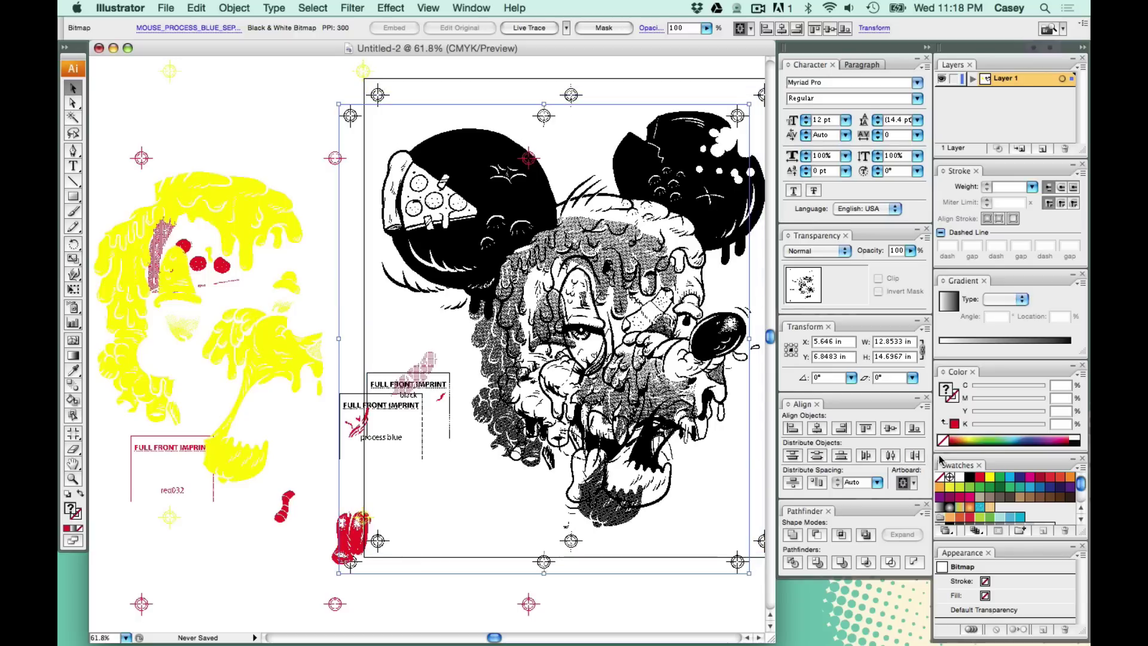
click(1009, 482)
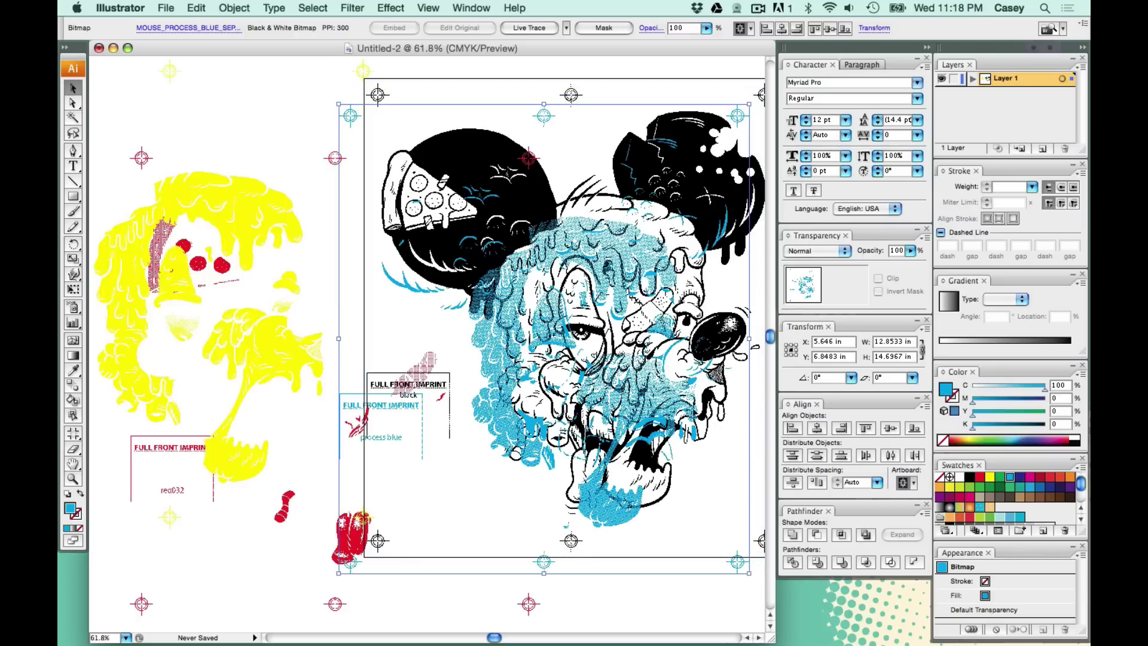
drag(669, 392, 464, 401)
click(663, 383)
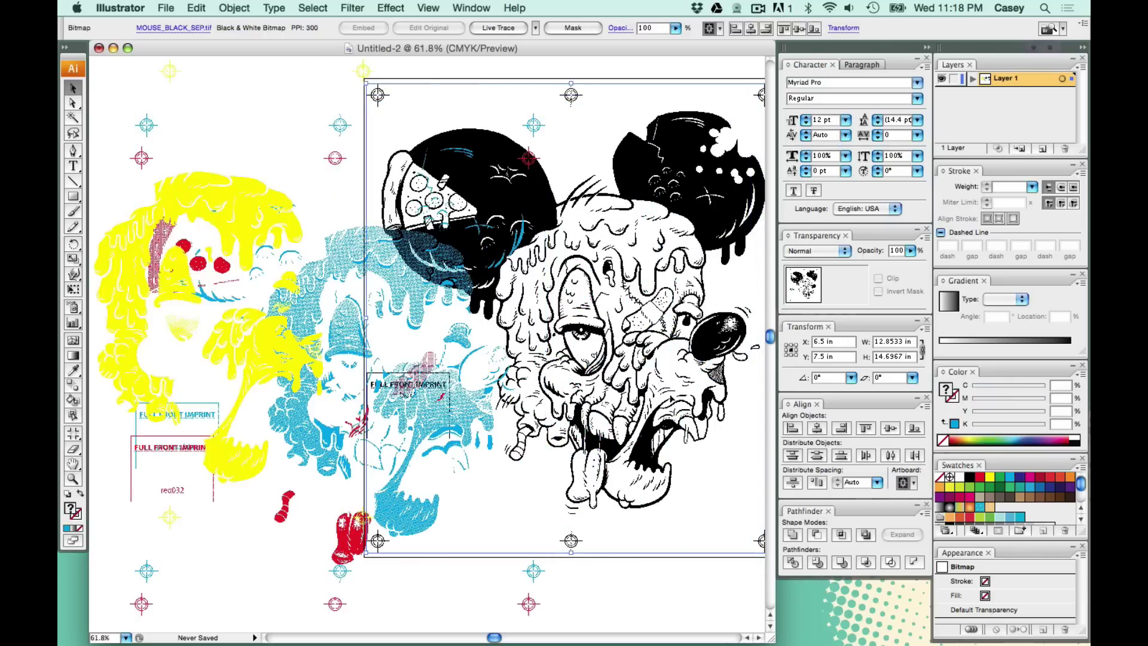
click(969, 477)
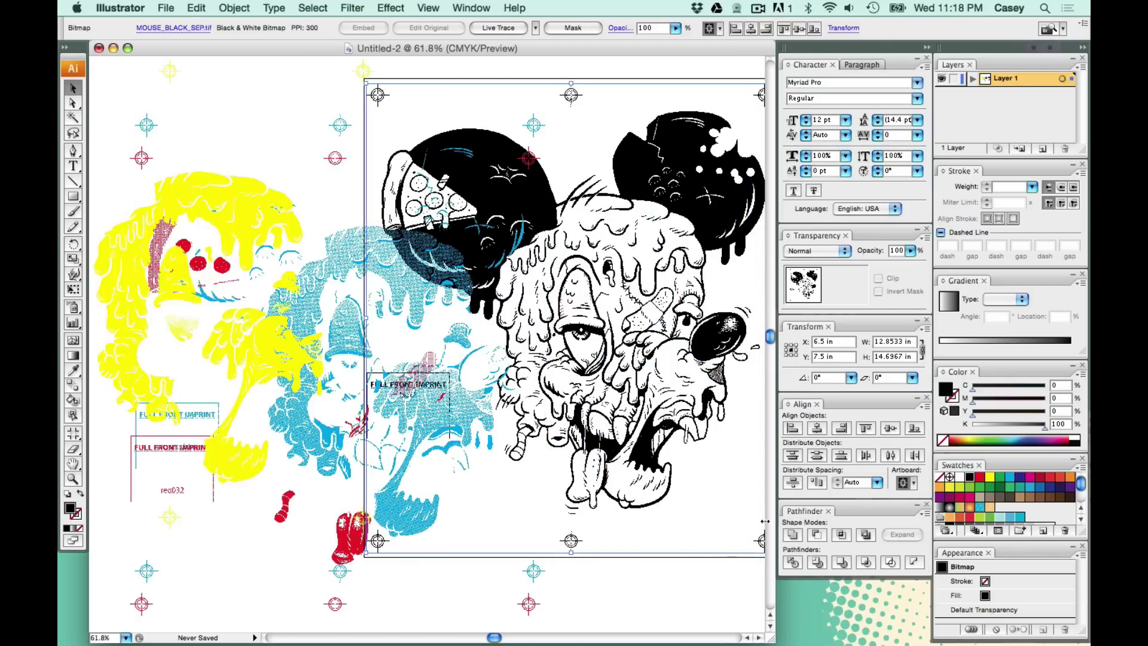
click(692, 585)
Step: Select all four separations and align their horizontal and vertical centres on each other
key(super+minus)
key(super+minus)
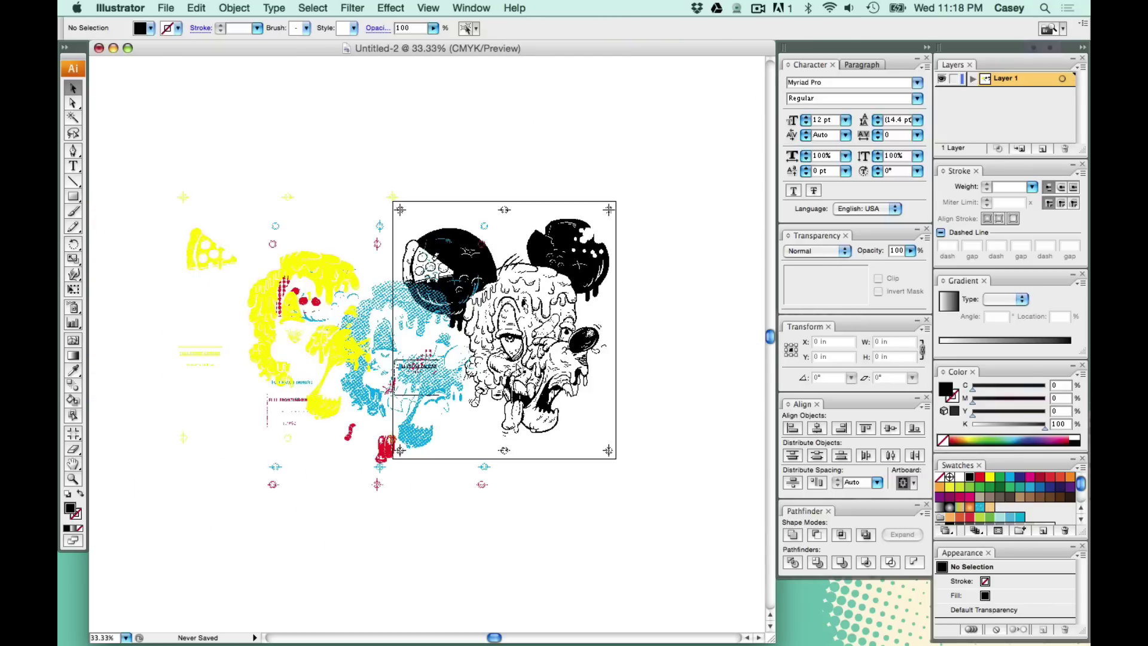
key(super+minus)
drag(208, 221, 660, 501)
click(817, 428)
click(890, 429)
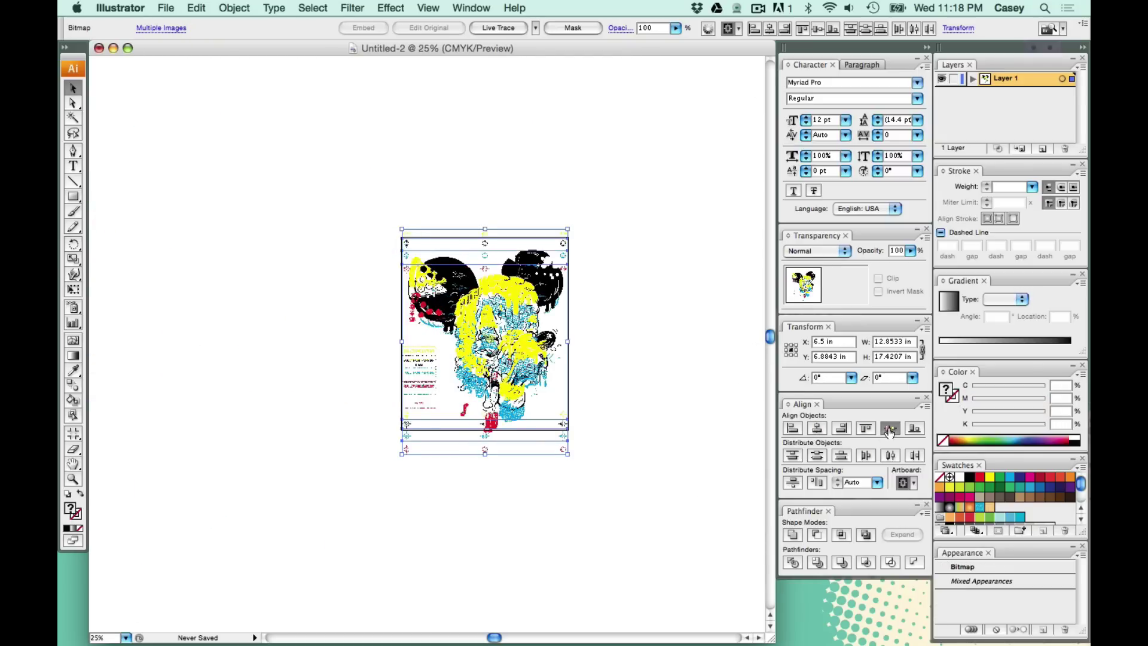
key(super+0)
Step: Hide the black separation, send the yellow separation to the back, and show black again
click(571, 428)
key(Delete)
click(571, 438)
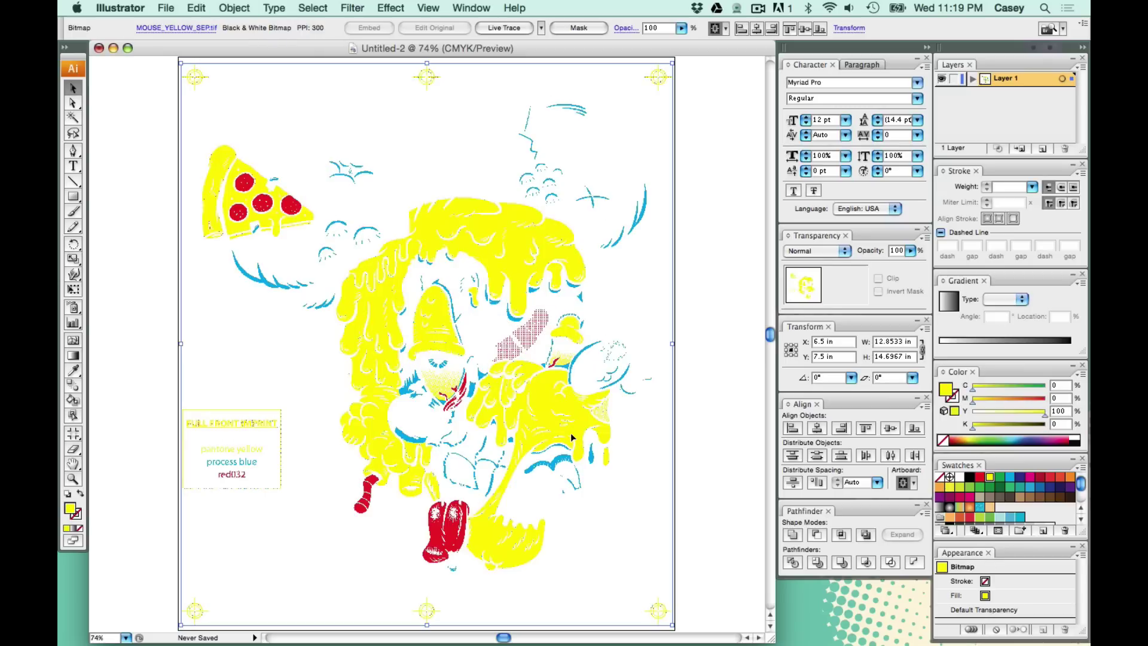
key(super+shift+bracketleft)
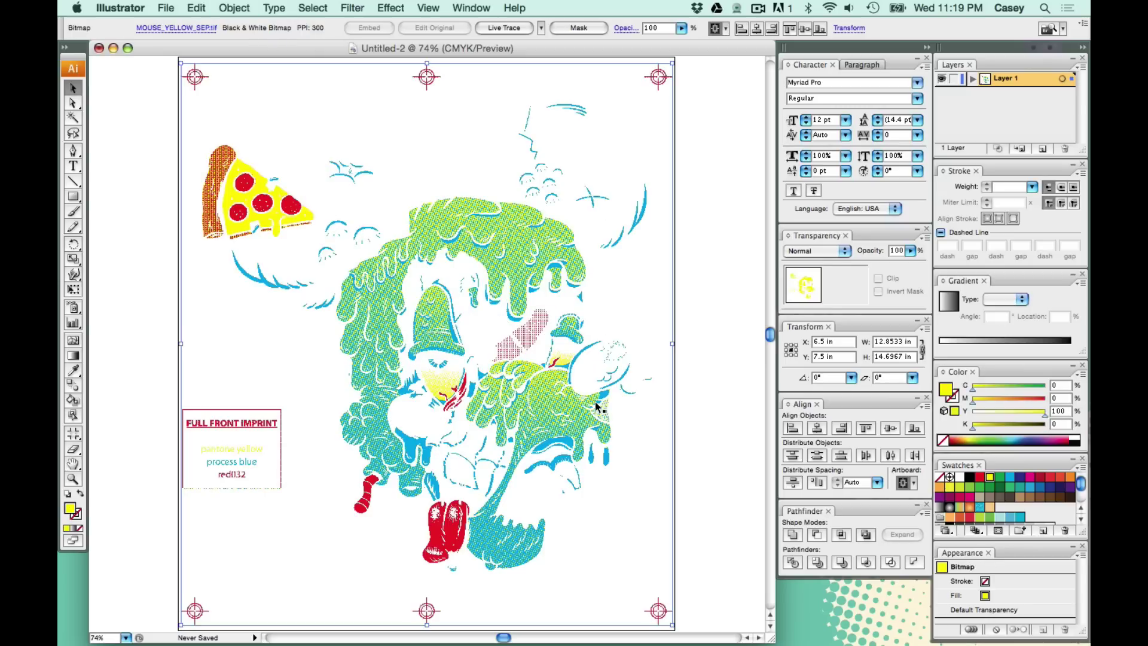
key(super+v)
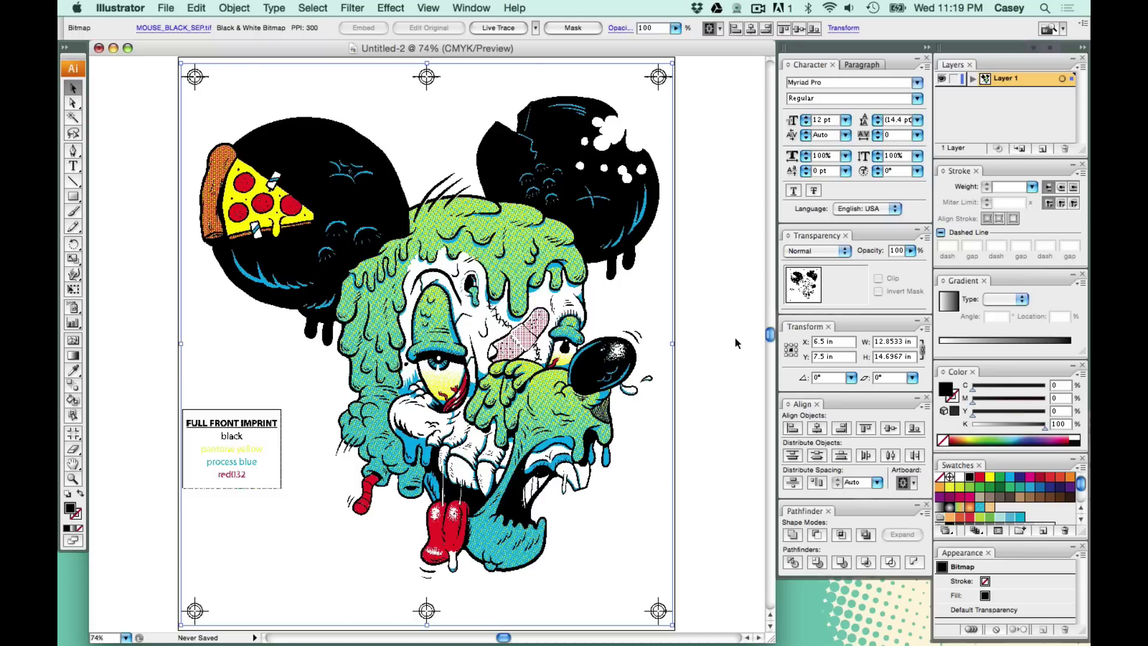
click(720, 342)
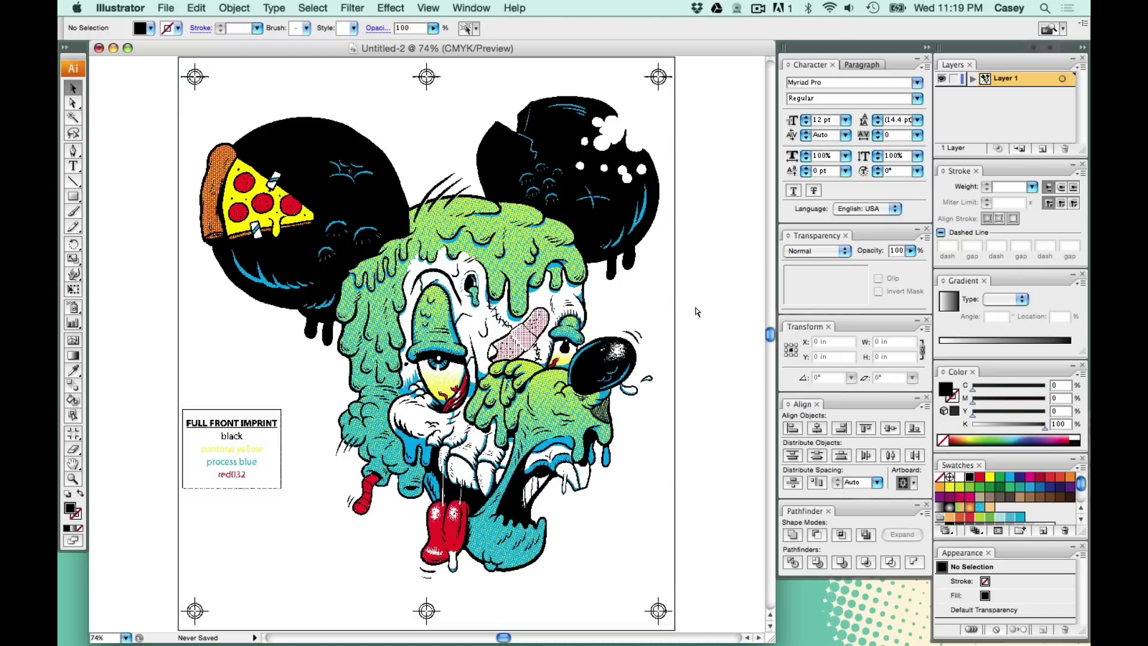
Step: Set all four separations to the Multiply blend mode in Transparency
key(super+a)
click(803, 251)
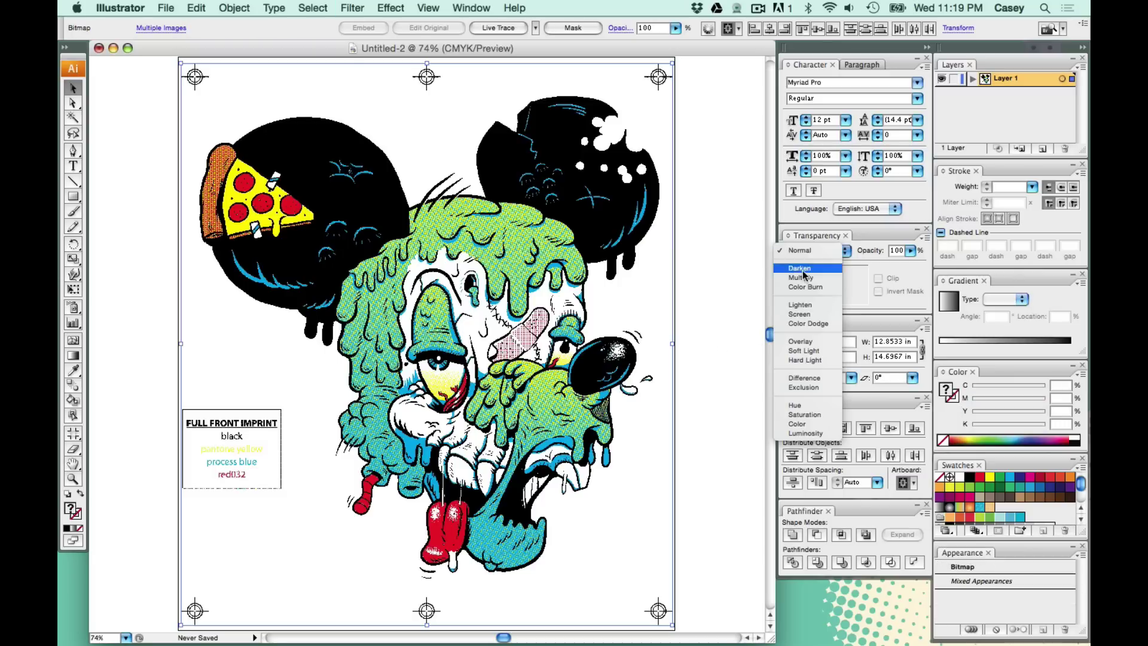
click(801, 278)
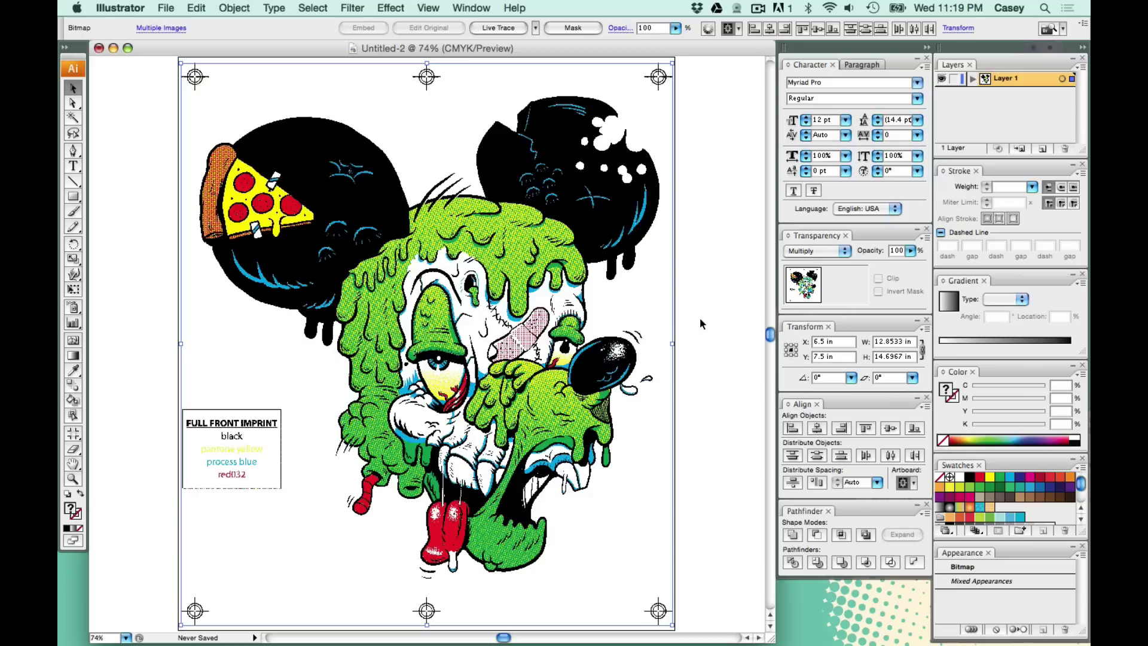
click(699, 320)
key(z)
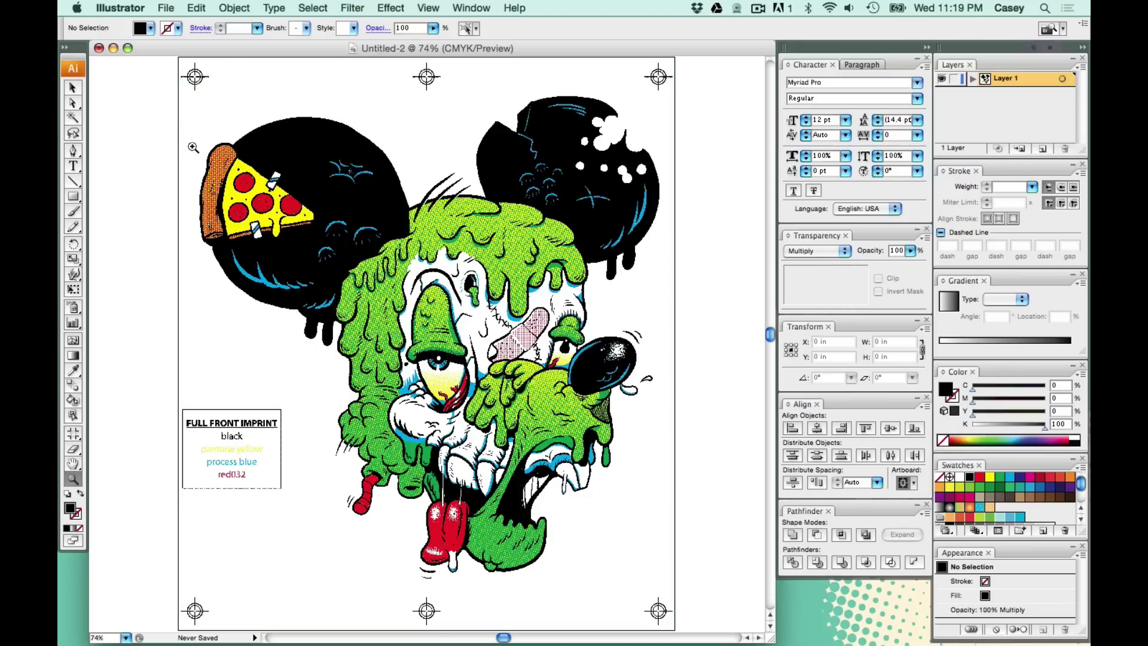
drag(193, 147, 471, 404)
drag(444, 469, 430, 446)
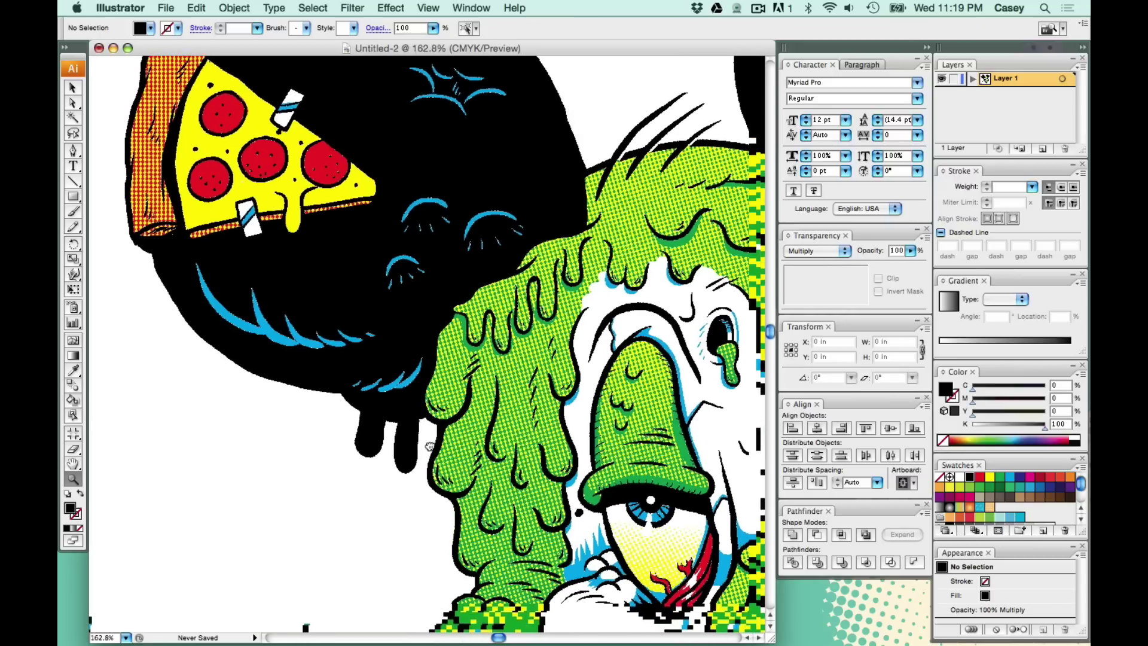
scroll(430, 446, down, 3)
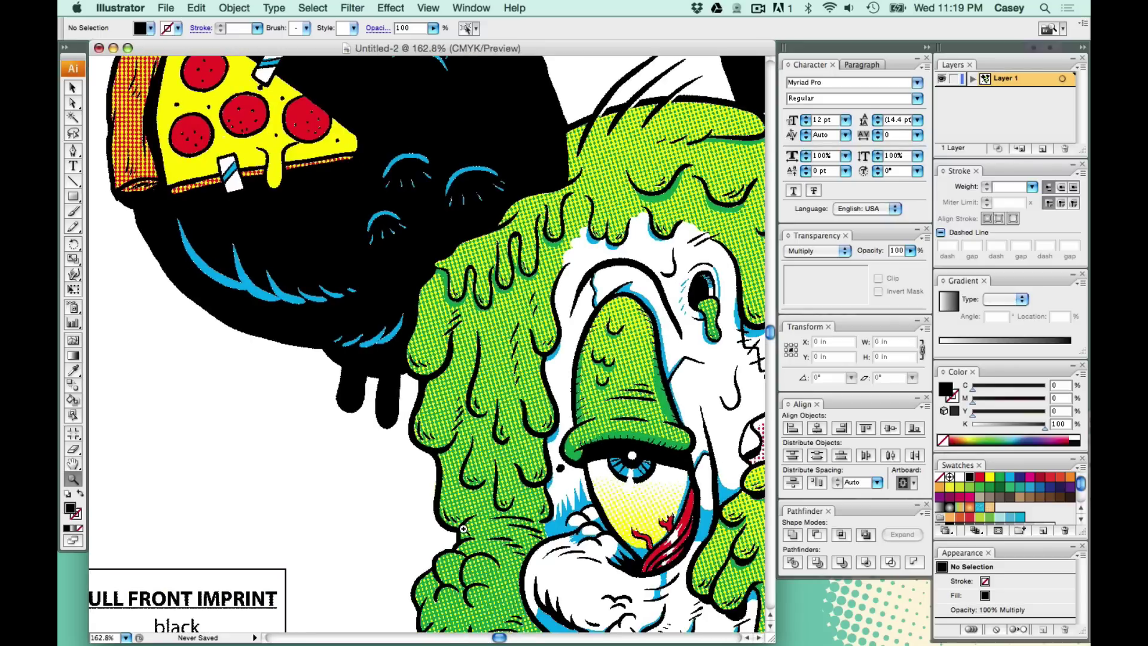
scroll(464, 527, down, 5)
scroll(463, 527, right, 5)
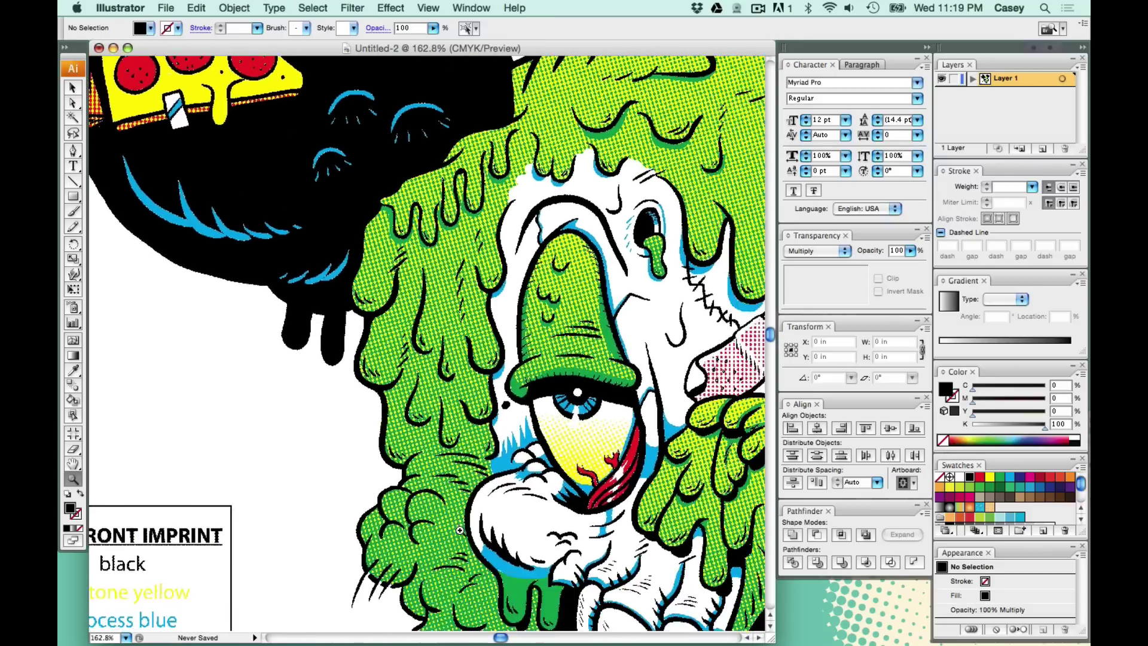
scroll(459, 529, down, 5)
scroll(459, 530, right, 5)
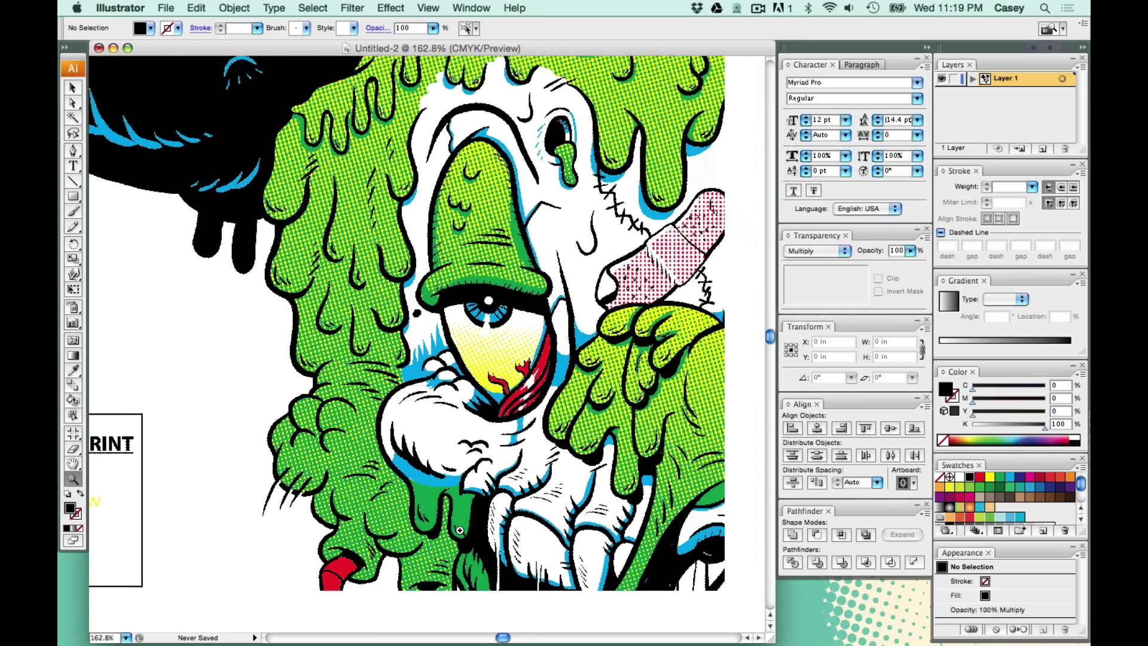
scroll(459, 530, down, 4)
scroll(459, 530, right, 4)
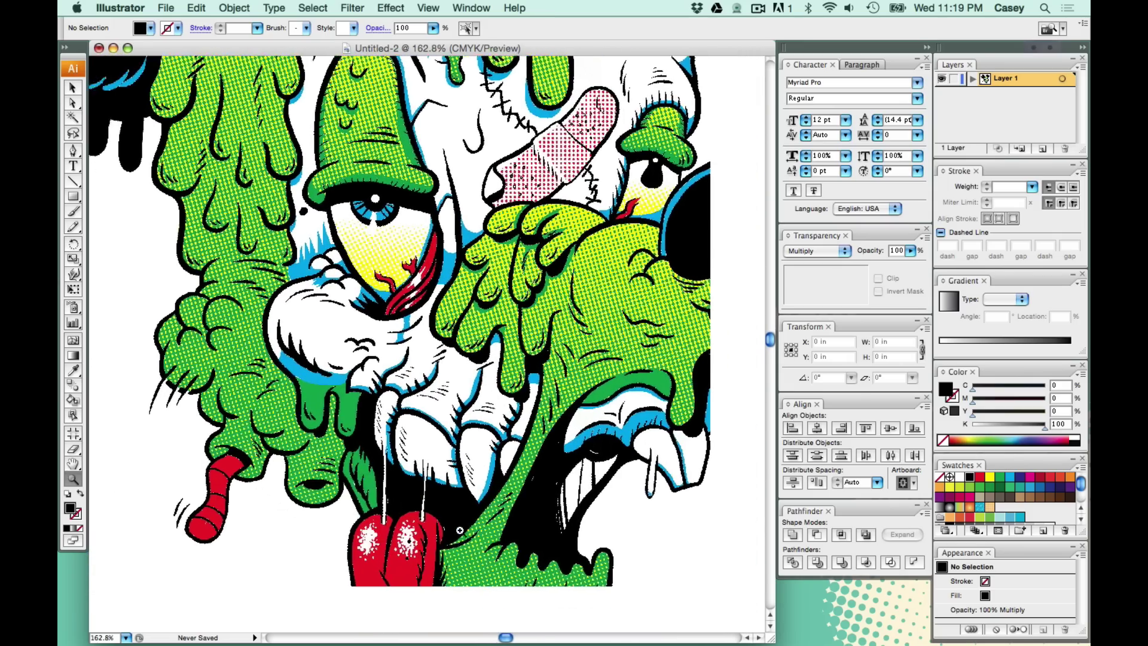
scroll(459, 530, down, 3)
scroll(460, 529, right, 5)
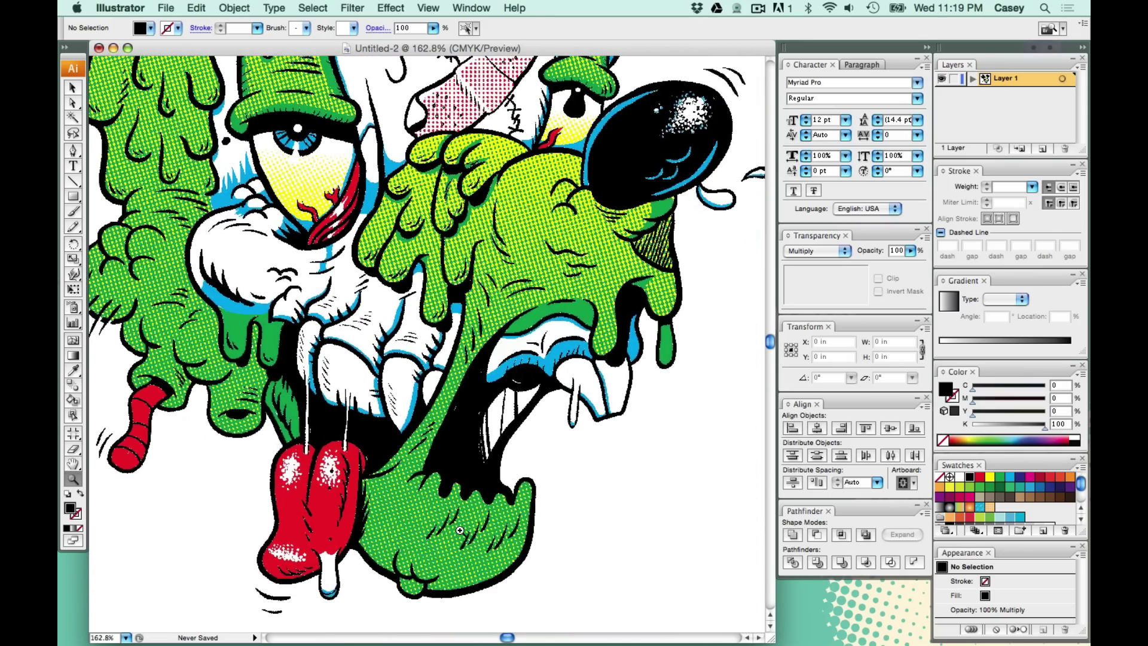
scroll(459, 530, up, 2)
scroll(459, 530, up, 9)
scroll(459, 530, right, 2)
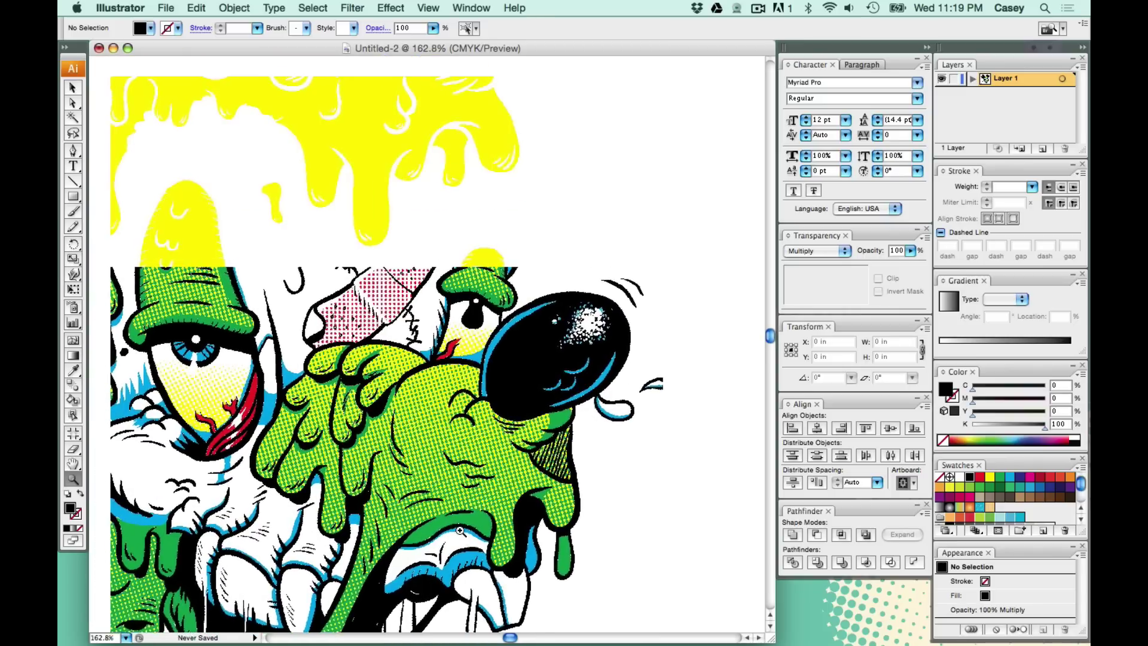
key(super+minus)
key(super+minus)
key(super+minus)
key(super+minus)
key(super+minus)
key(super+minus)
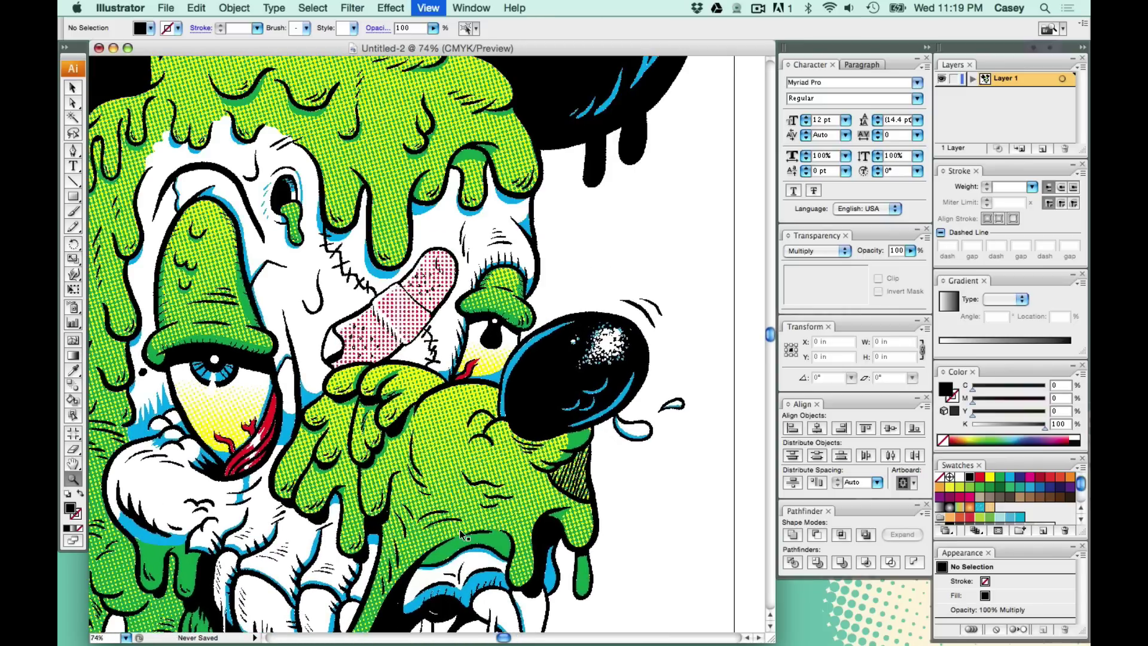
Step: Arrange red top-left, cyan top-right and yellow bottom-right, forming a 2×2 grid
mouse_move(398, 421)
mouse_down()
mouse_move(379, 248)
mouse_move(382, 234)
mouse_move(393, 241)
mouse_up()
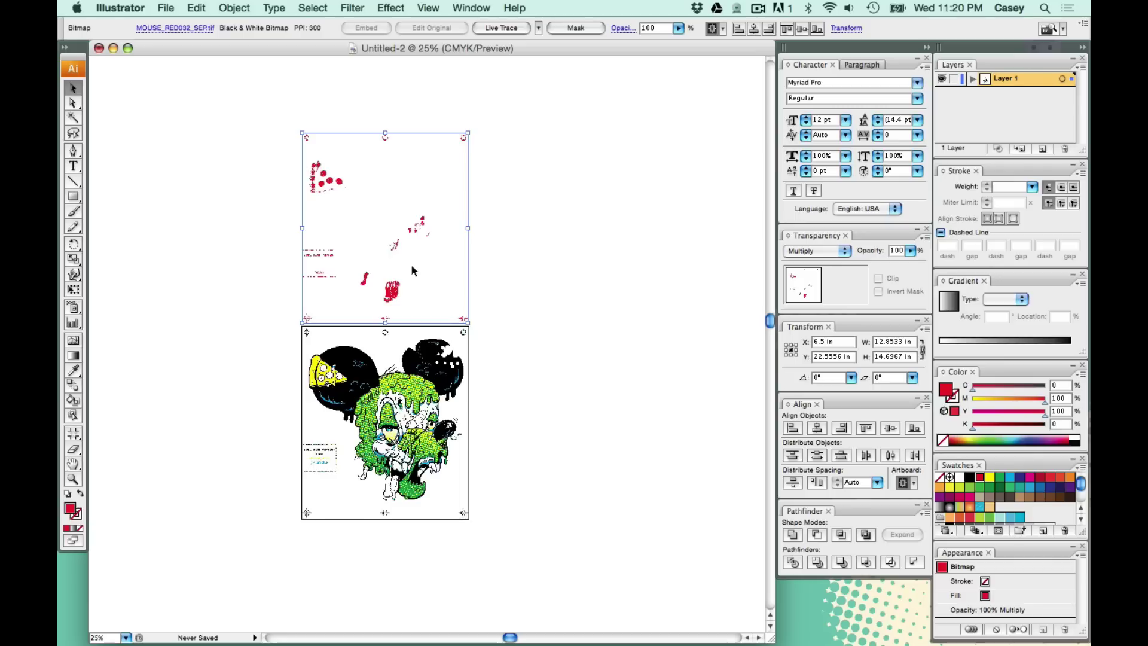
click(509, 372)
drag(387, 398, 569, 207)
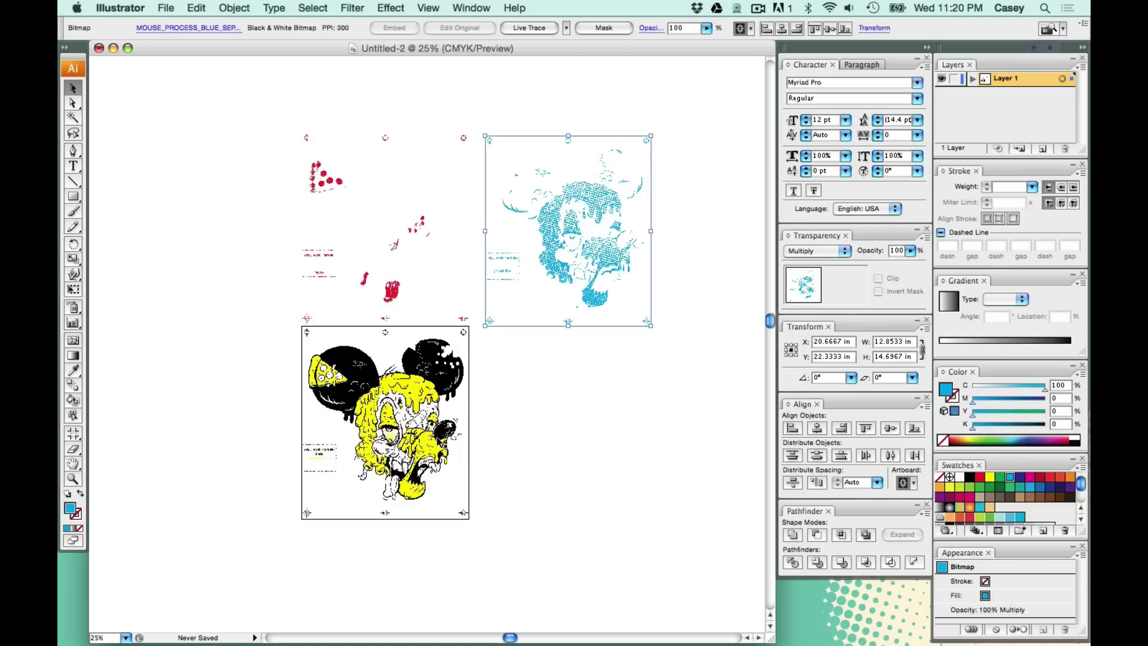
drag(415, 428, 590, 428)
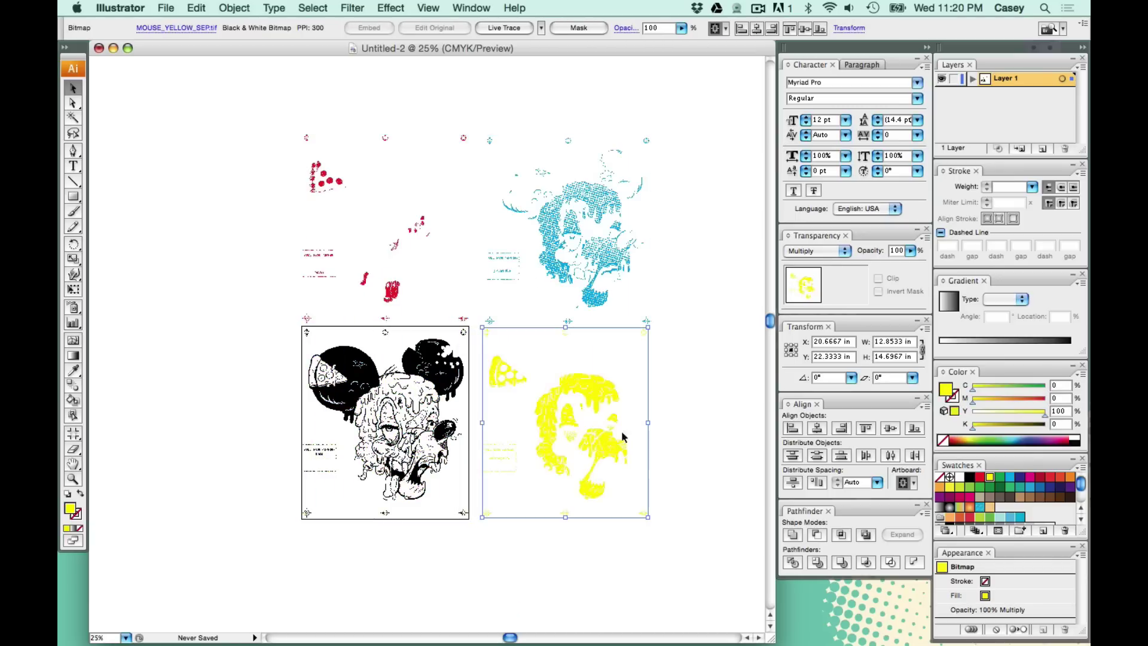
click(653, 372)
Step: Fill all four gridded separations with the black swatch
key(z)
drag(265, 113, 725, 574)
key(v)
drag(136, 103, 673, 575)
click(970, 476)
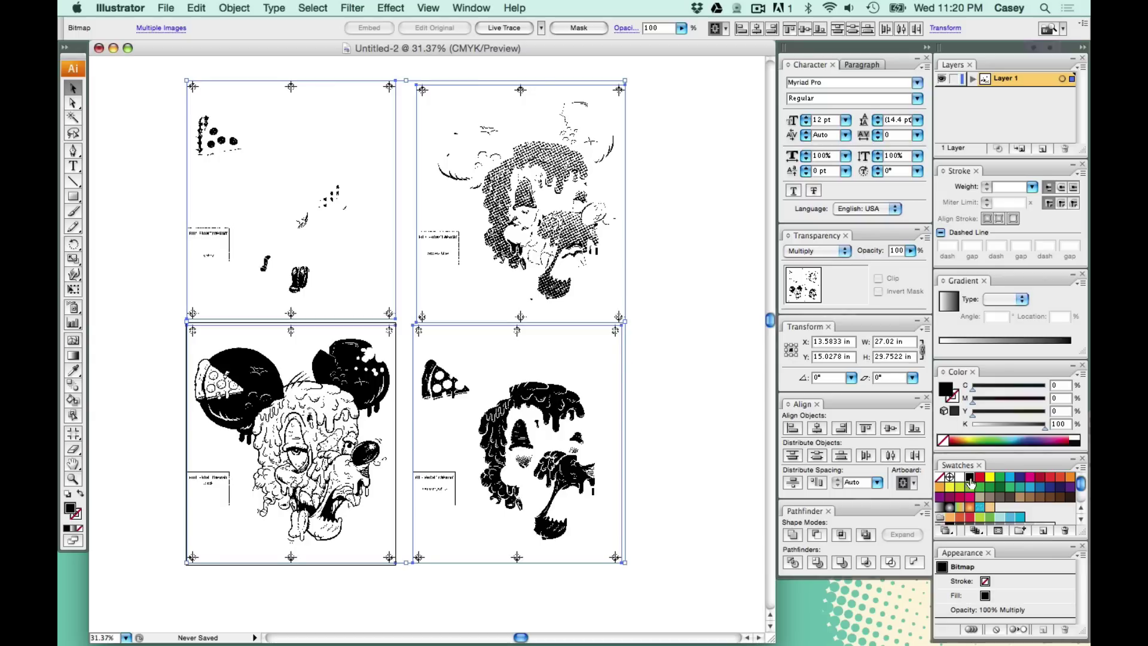
click(671, 399)
Step: Zoom and pan across the upper-left, process blue and pantone yellow separations to check them
key(z)
drag(173, 86, 548, 334)
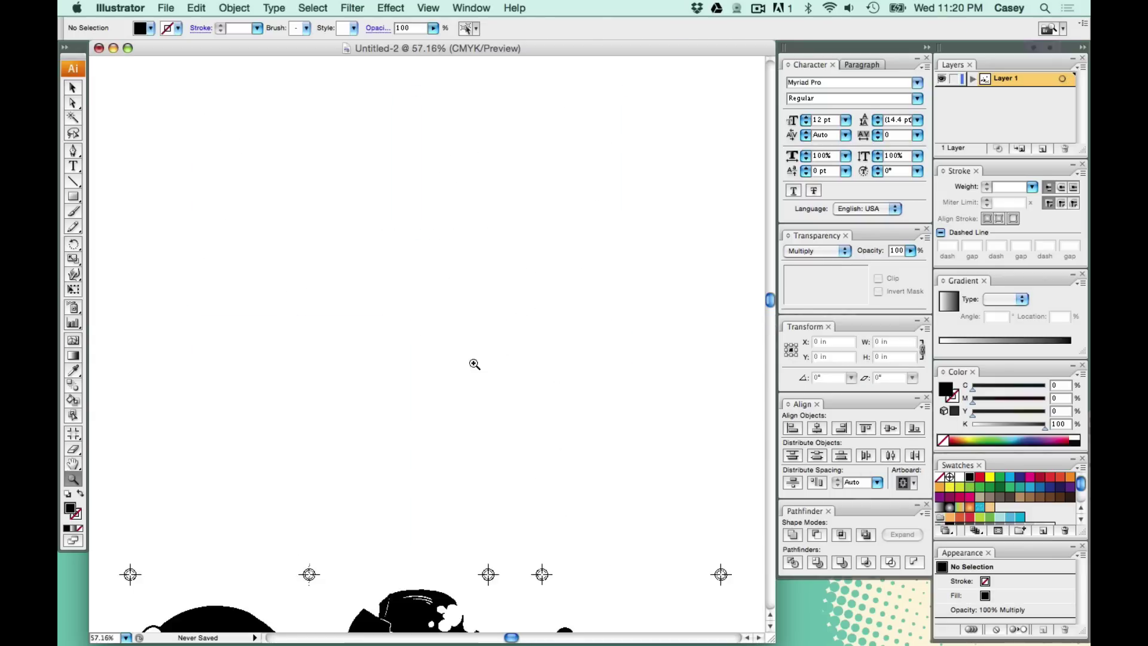
drag(351, 409, 432, 396)
mouse_move(154, 90)
mouse_down()
mouse_move(330, 247)
mouse_move(523, 501)
mouse_move(278, 464)
mouse_up()
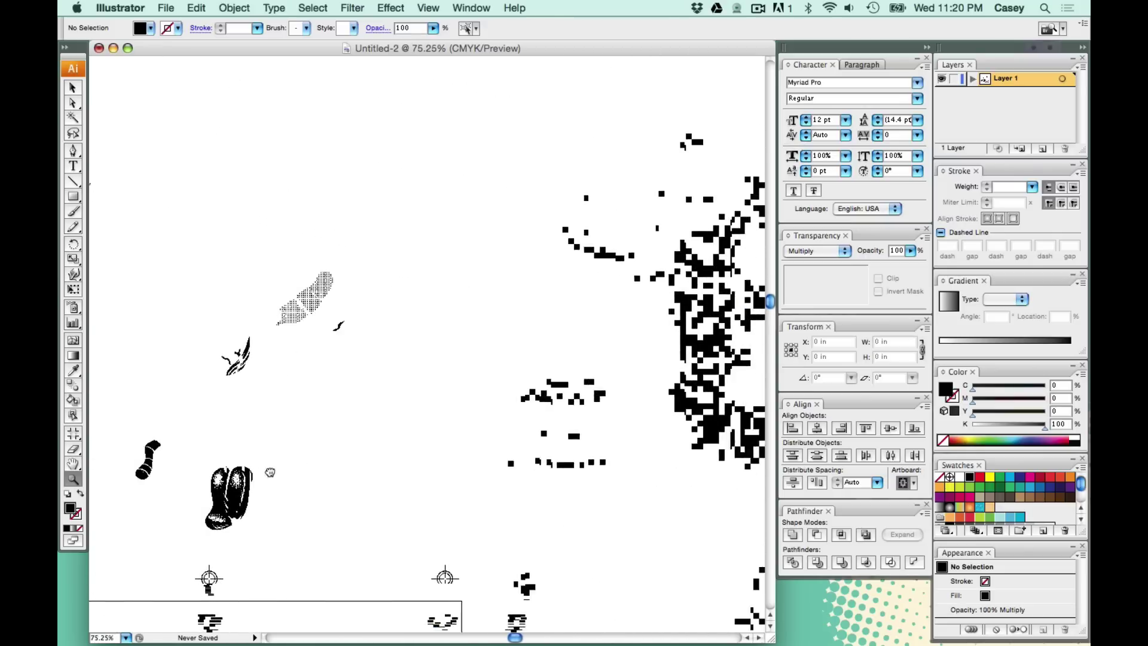
drag(619, 385, 359, 419)
mouse_move(441, 560)
mouse_down()
mouse_move(423, 414)
mouse_move(451, 274)
mouse_up()
mouse_move(382, 478)
mouse_down()
mouse_move(375, 300)
mouse_move(841, 366)
mouse_up()
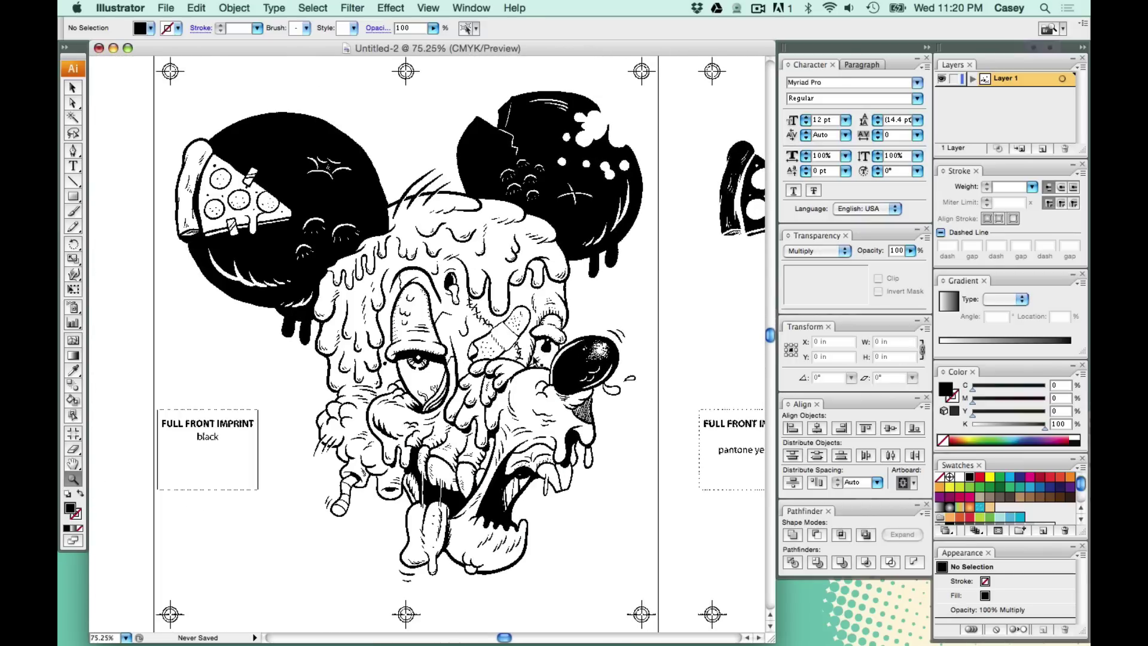
key(super+minus)
key(super+minus)
key(super+minus)
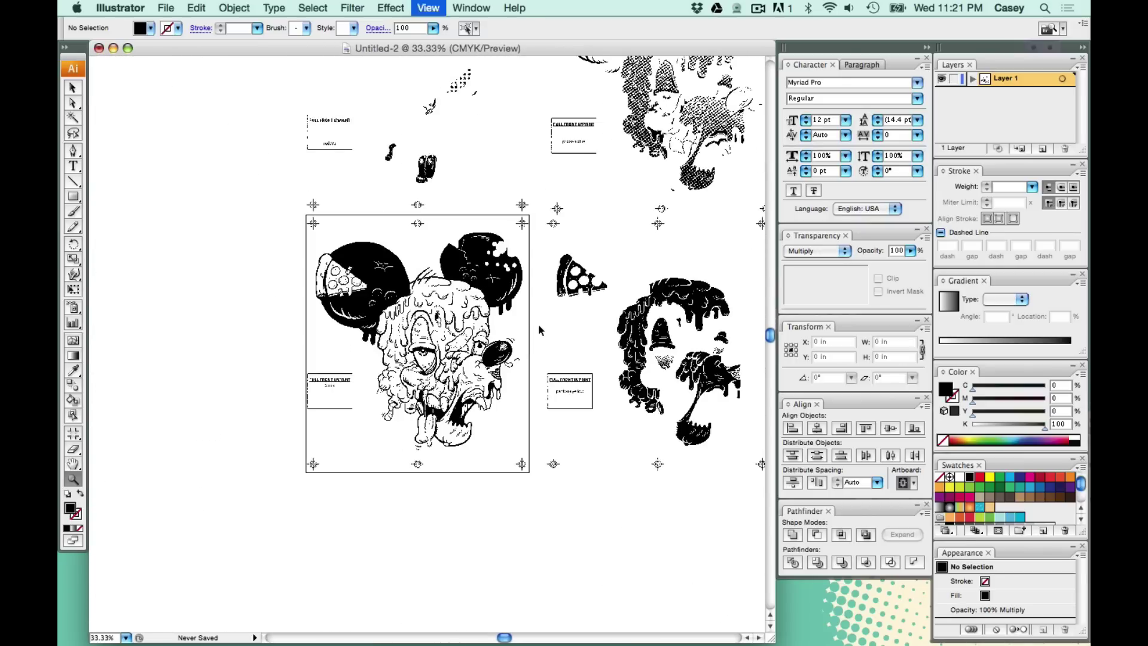
Step: Open Save As in the Example folder, name the file MOUSE_SEPS.ai, and show the Format choices
key(super+0)
key(super+s)
text(MOUSE_SEPS.ai)
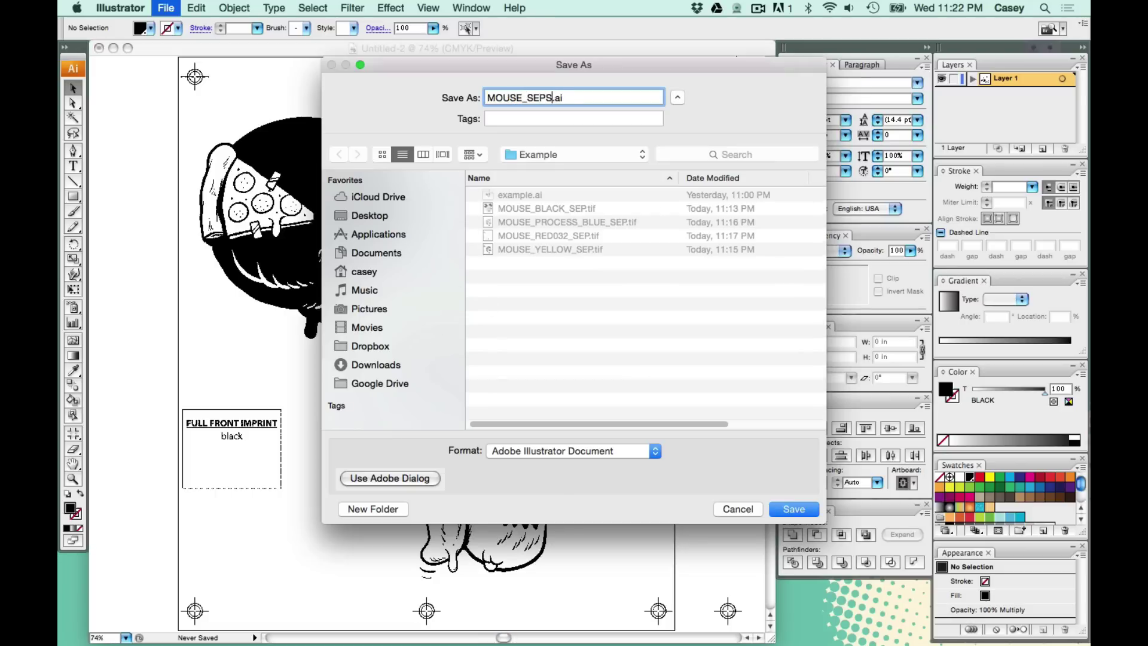
click(580, 450)
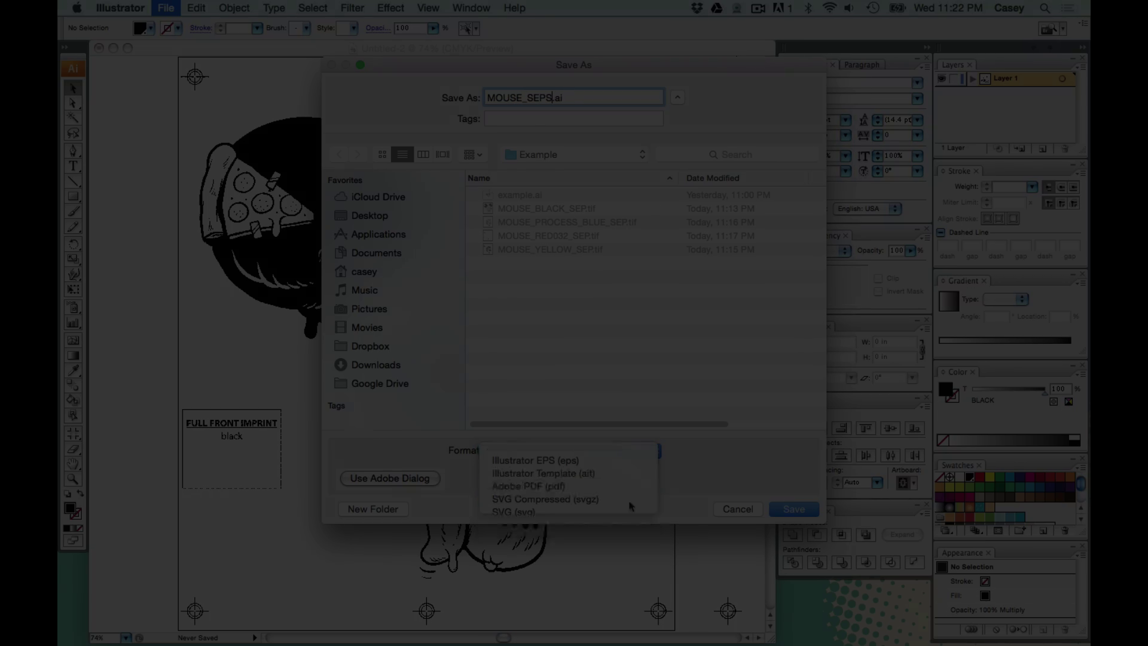